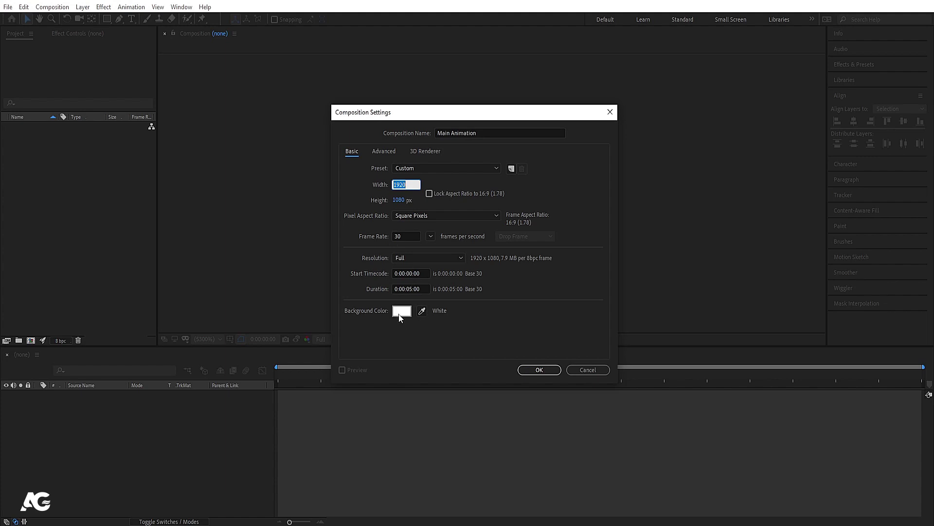
Step: Create the Main Animation comp, show Title/Action Safe guides, and choose the Rectangle Tool
left_click(547, 370)
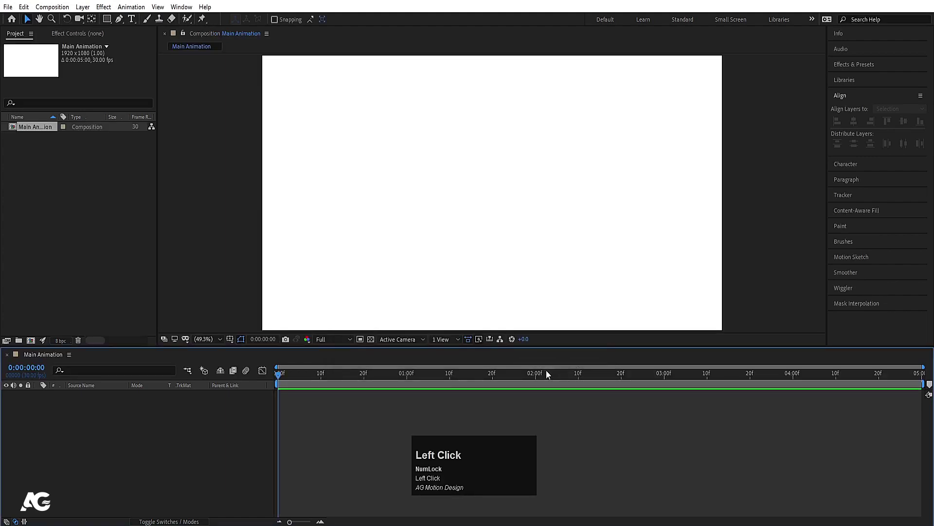
left_click(229, 339)
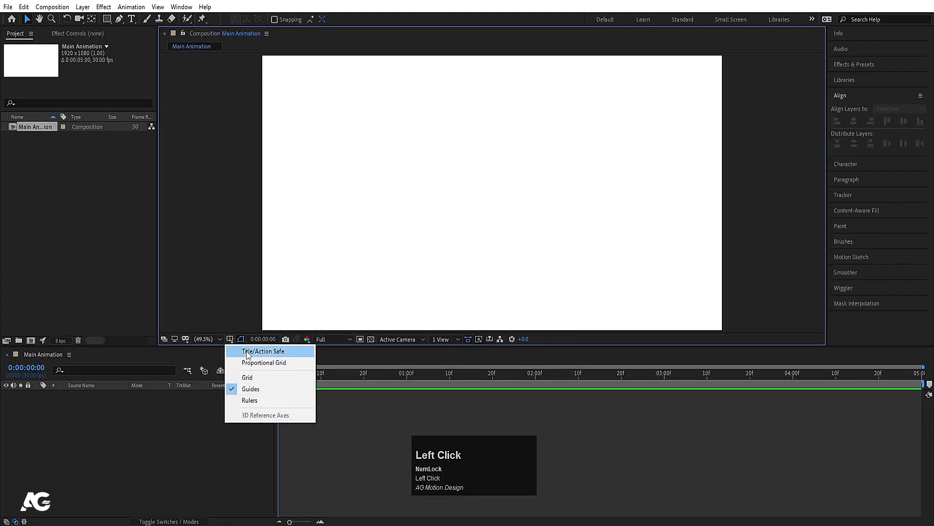
left_click(249, 351)
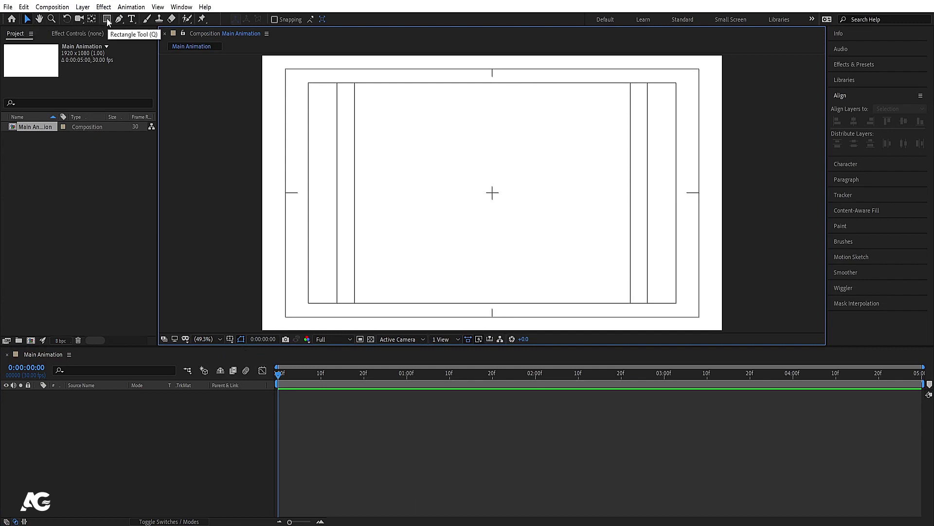
left_click_drag(108, 22, 191, 17)
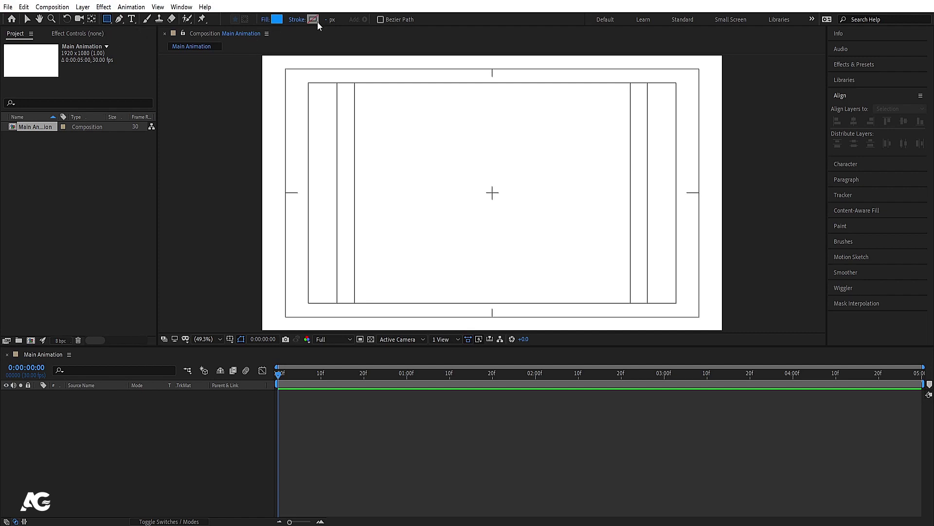
Step: Draw a centred rectangle with blue 008AFF fill and a 47 px red FF0000 stroke
left_click(277, 19)
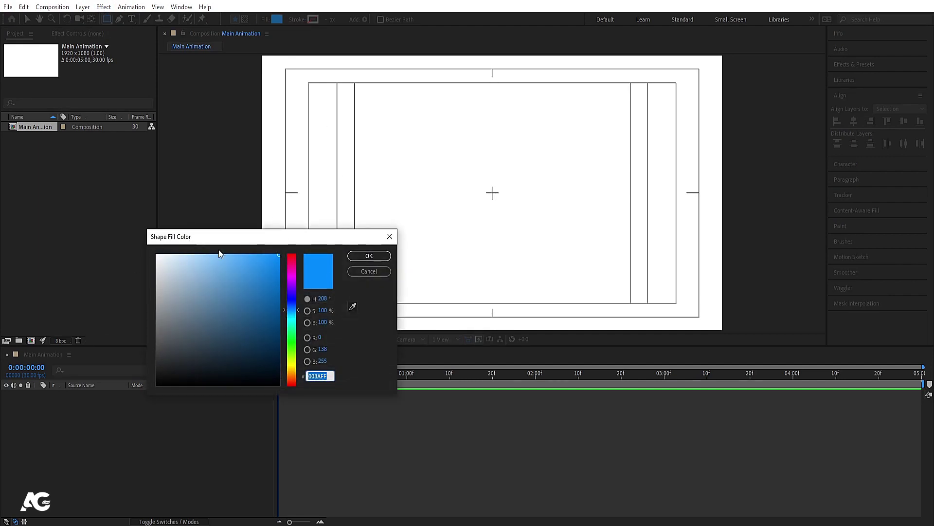
left_click(369, 255)
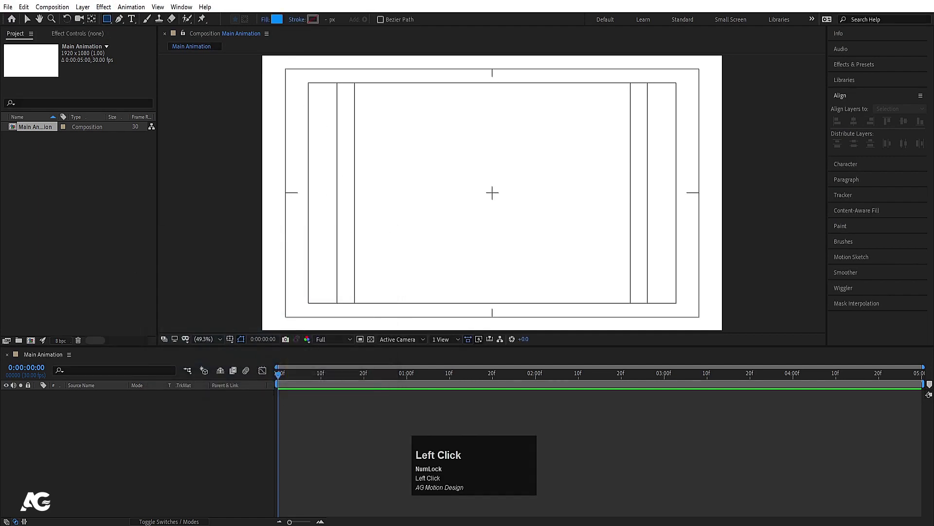
left_click(310, 20)
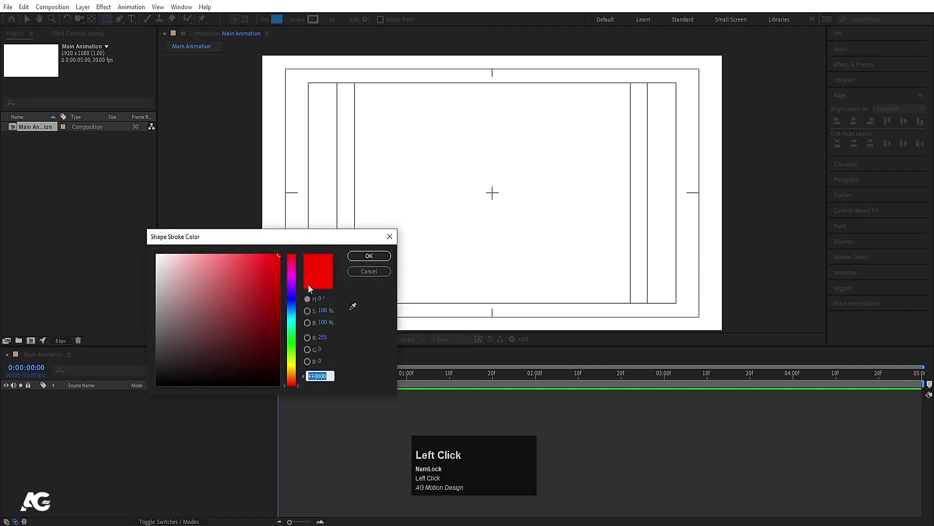
left_click(368, 258)
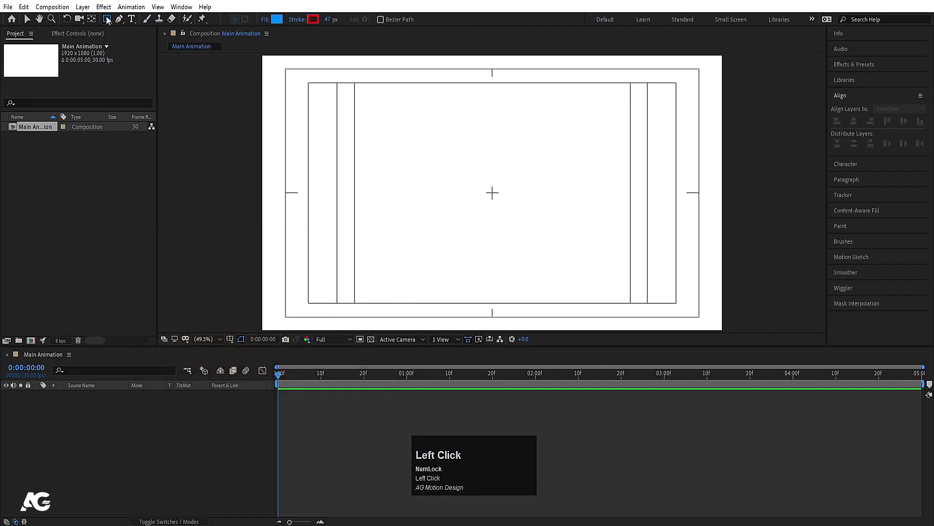
mouse_move(427, 125)
left_mouse_down()
mouse_move(492, 192)
mouse_move(519, 196)
mouse_move(557, 227)
left_mouse_up()
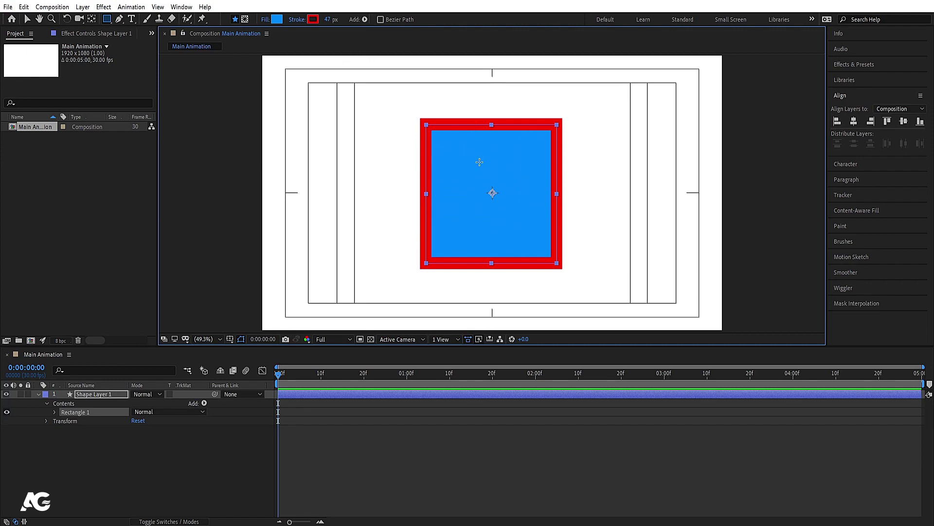
Step: Set the rectangle's stroke to None, then try a thinner magenta stroke instead
left_click(297, 22)
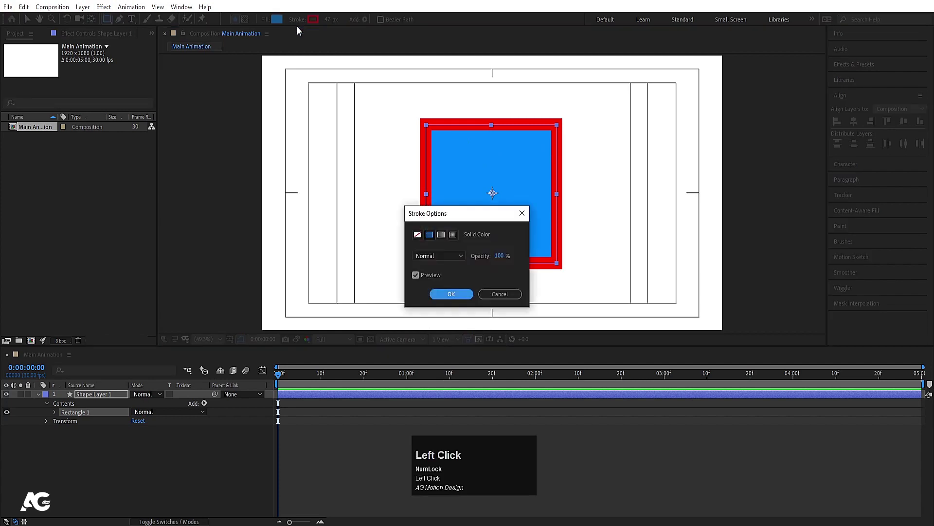
left_click(418, 234)
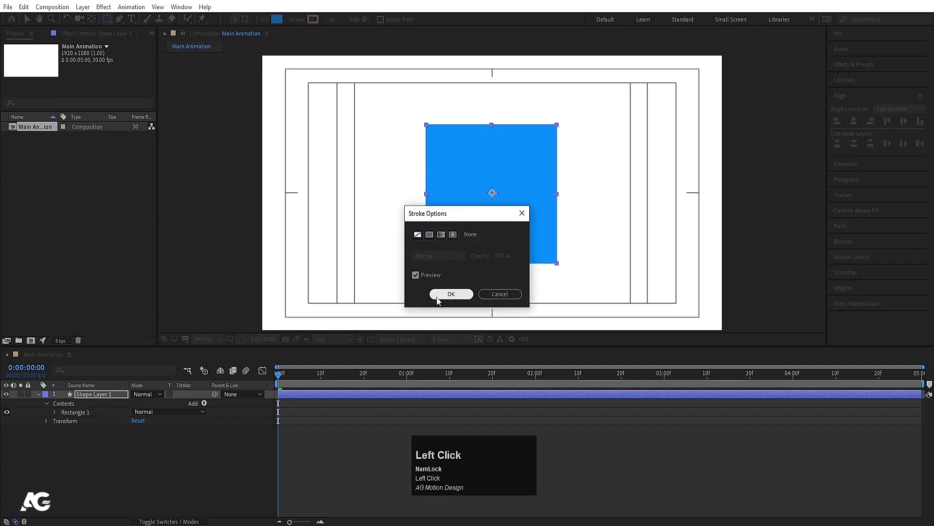
left_click(438, 295)
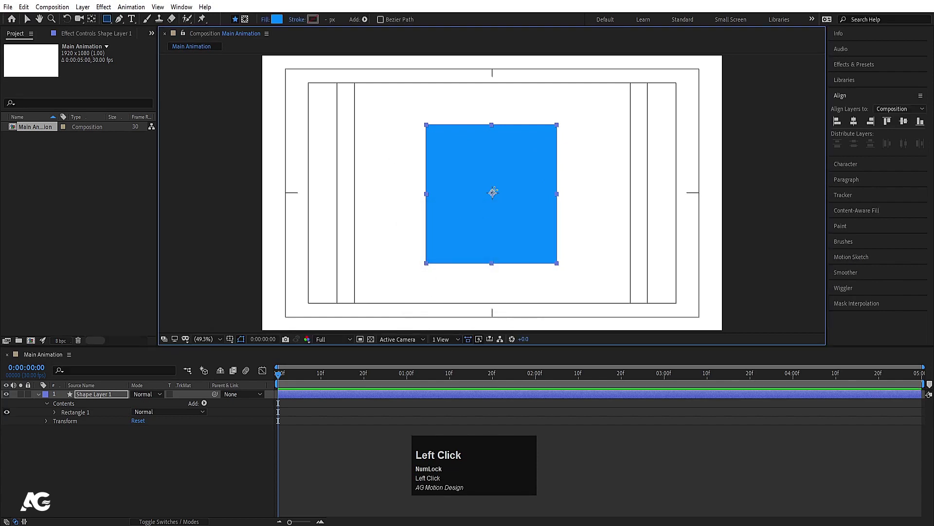
left_click(313, 20)
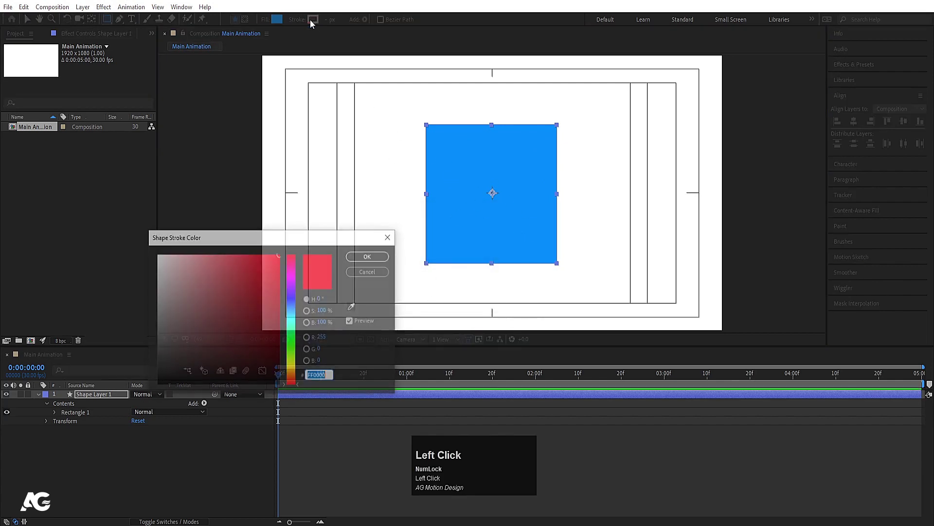
left_click(291, 274)
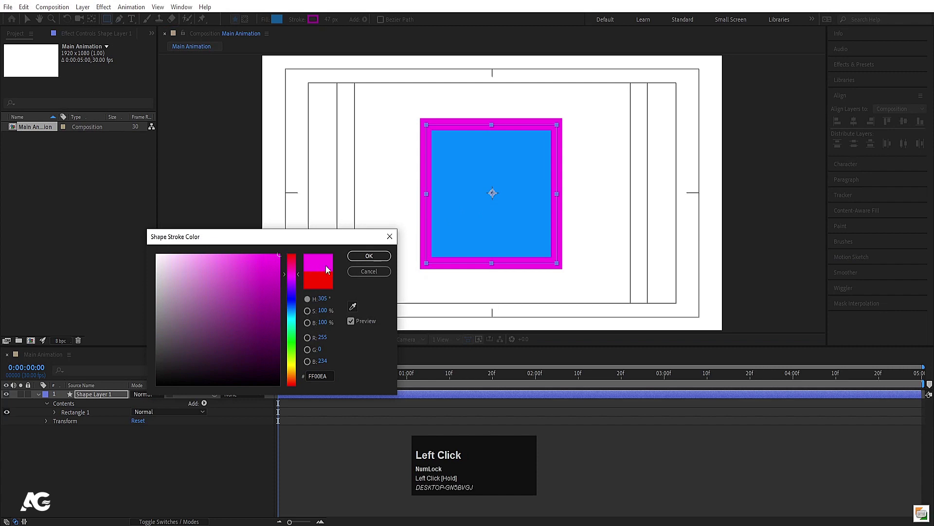
left_click(369, 256)
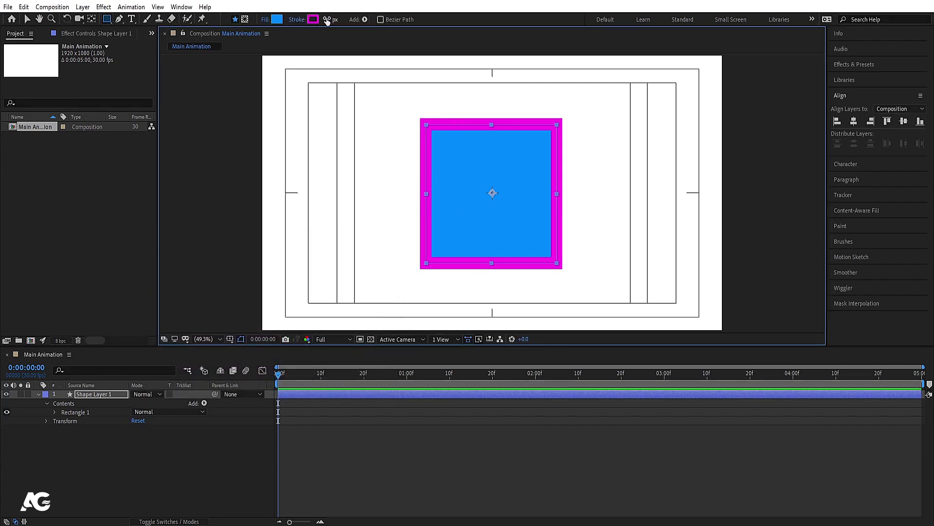
left_click_drag(328, 19, 315, 21)
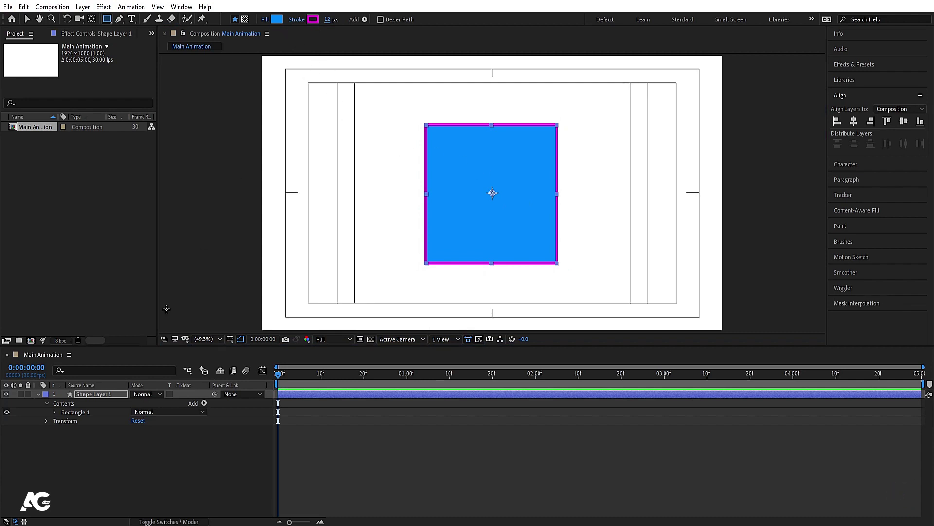
Step: Set the rectangle's stroke back to None, leaving a plain blue shape
left_click(297, 20)
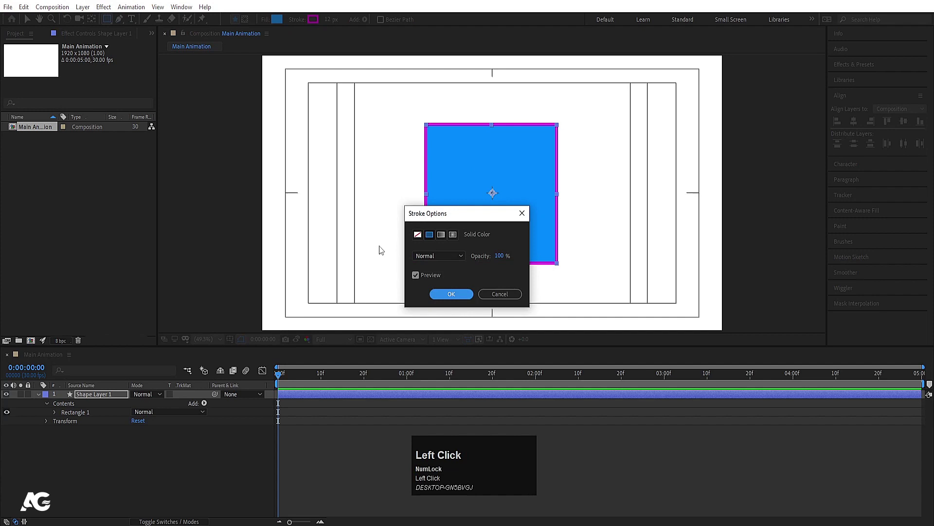
left_click(417, 234)
left_click(451, 294)
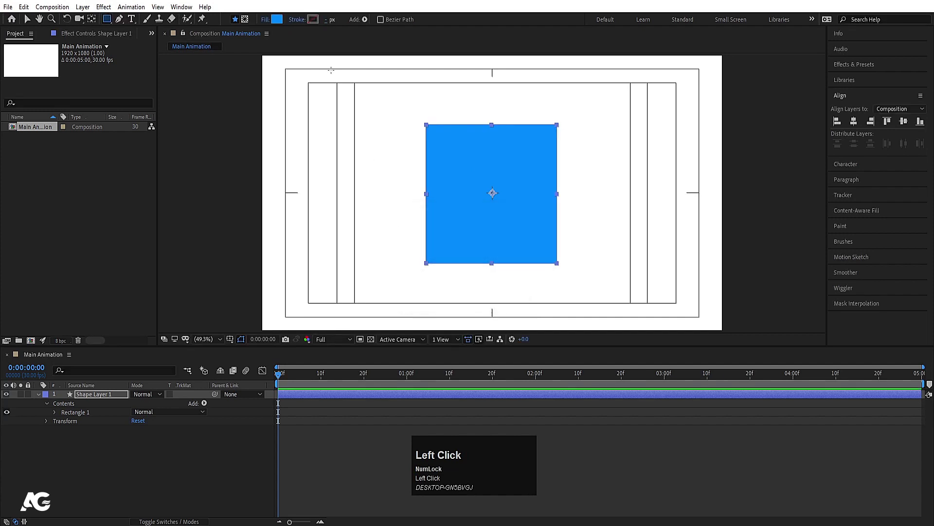
Step: Change the rectangle's fill type to Linear Gradient, giving a white-to-black gradient
left_click(265, 20)
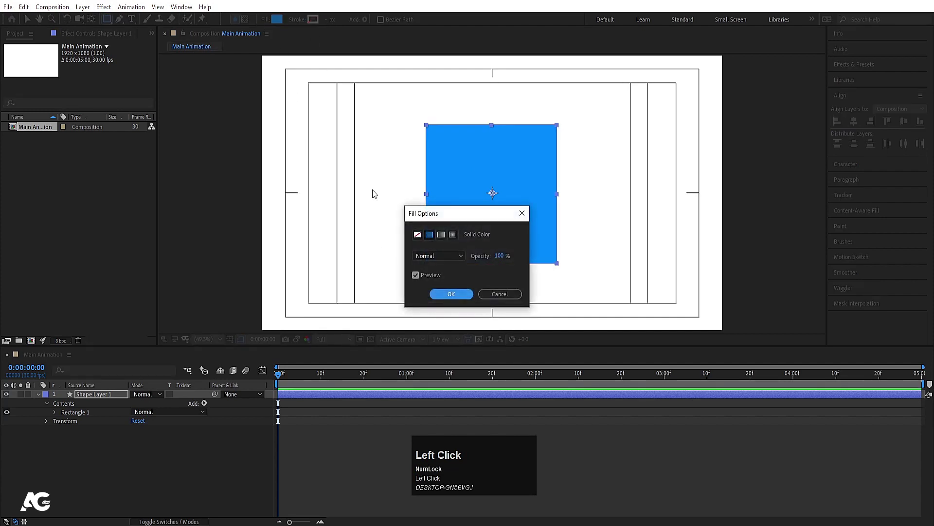
left_click(441, 234)
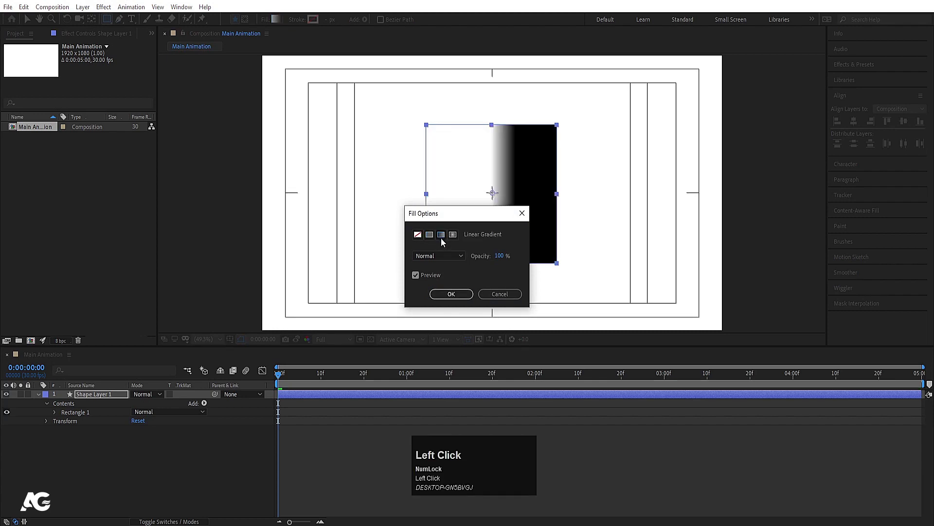
left_click_drag(445, 213, 290, 170)
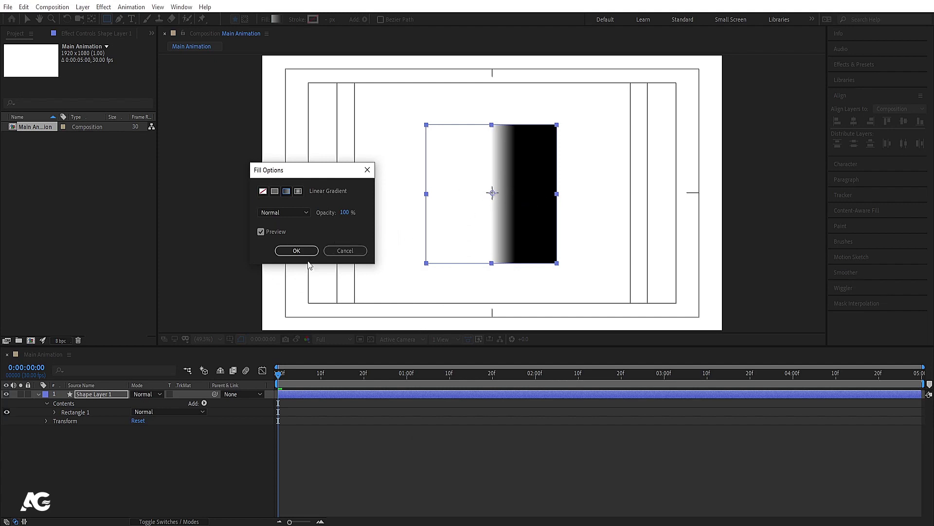
left_click(286, 192)
left_click(294, 253)
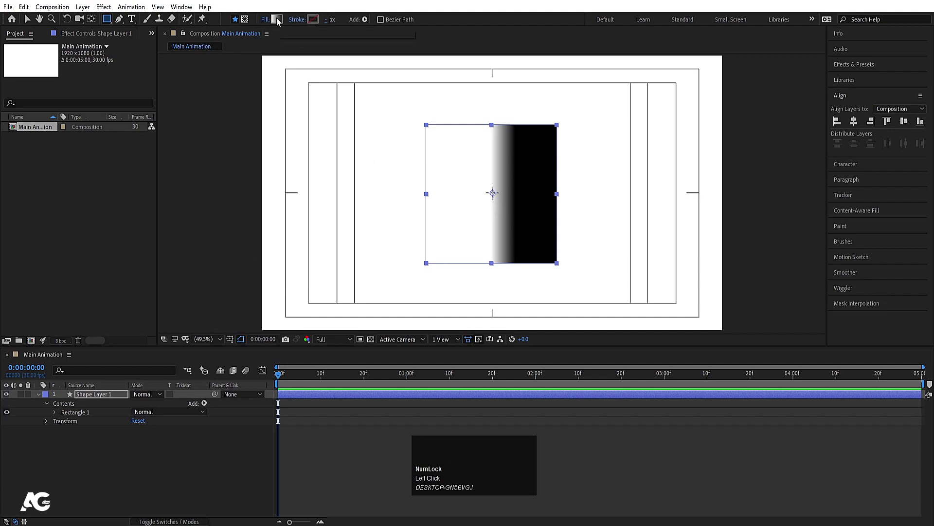
left_click(277, 19)
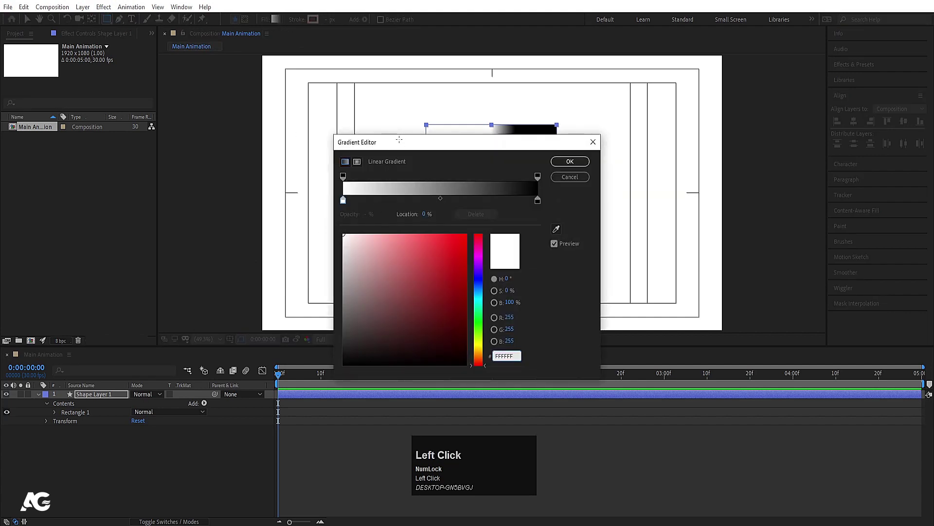
Step: Compare radial and linear gradient types in the Gradient Editor, settling on linear
left_click_drag(400, 140, 245, 129)
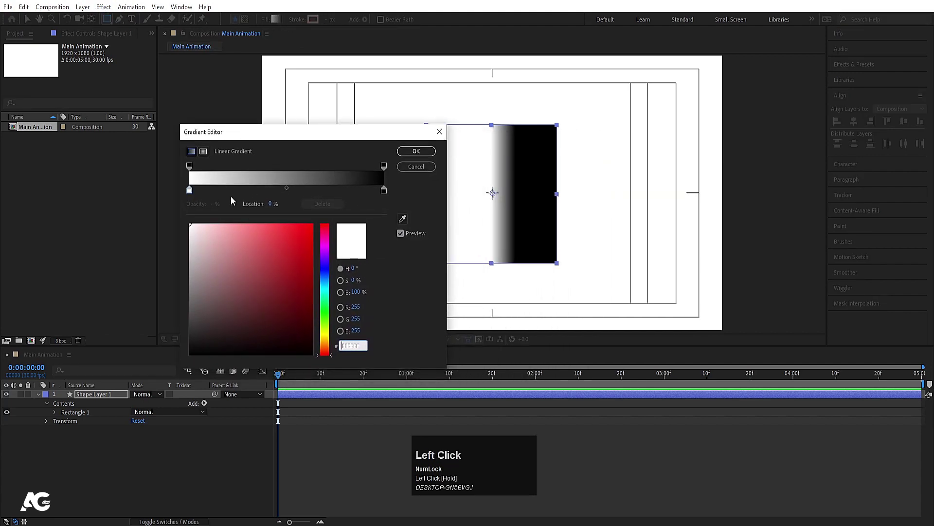
left_click(203, 152)
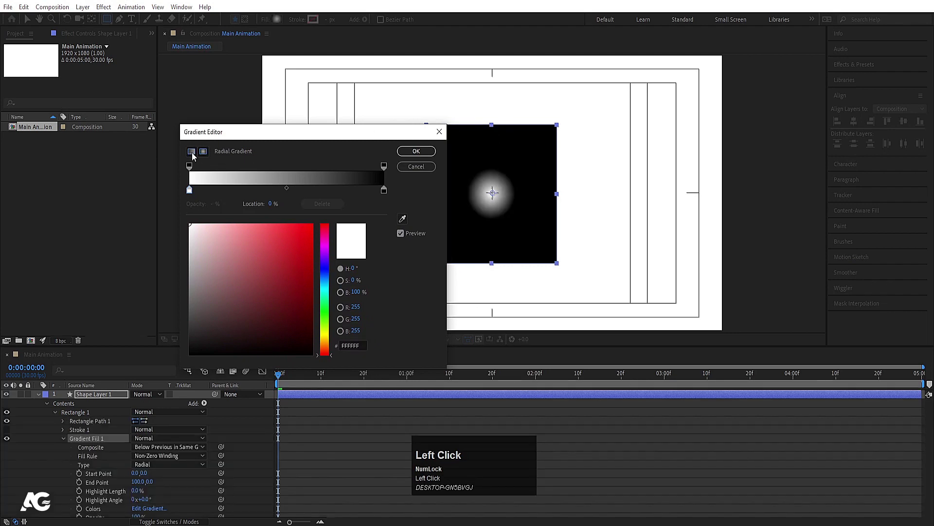
left_click(191, 152)
left_click(205, 151)
left_click(192, 152)
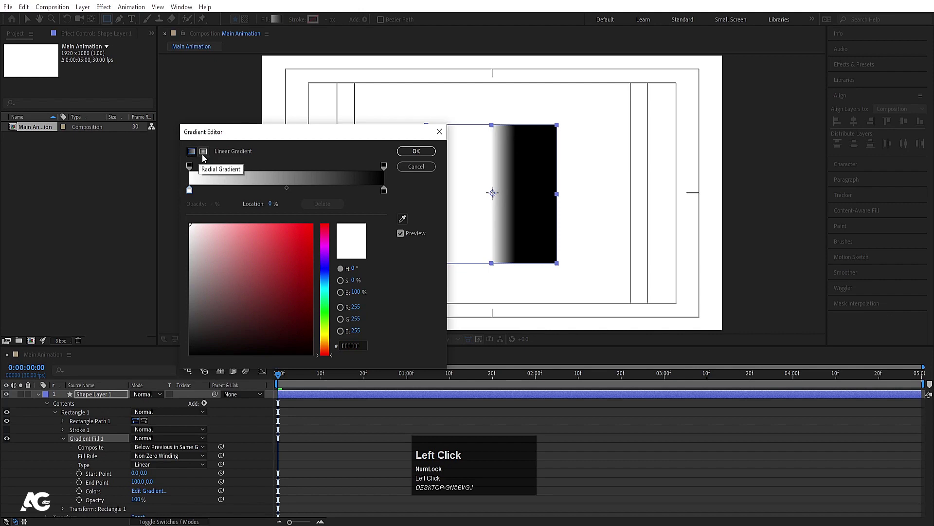
left_click(203, 152)
left_click(191, 151)
Step: Set the gradient's left colour stop to bright red FF0000
left_click(186, 190)
left_click_drag(186, 190, 124, 183)
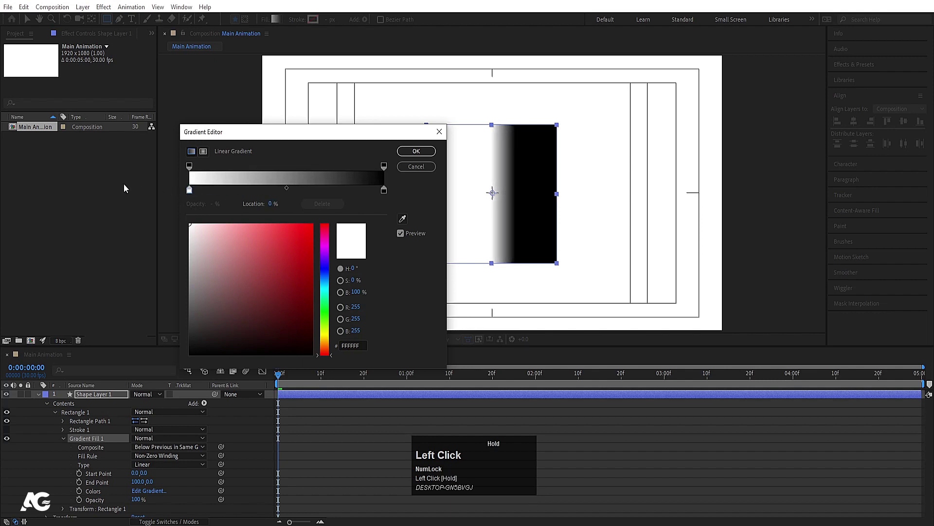
left_click(190, 167)
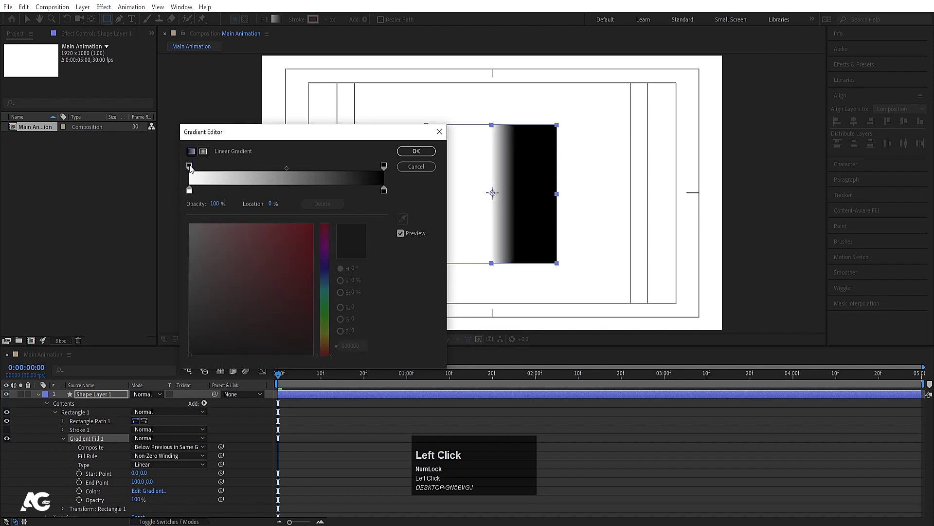
left_click(190, 190)
left_click(257, 255)
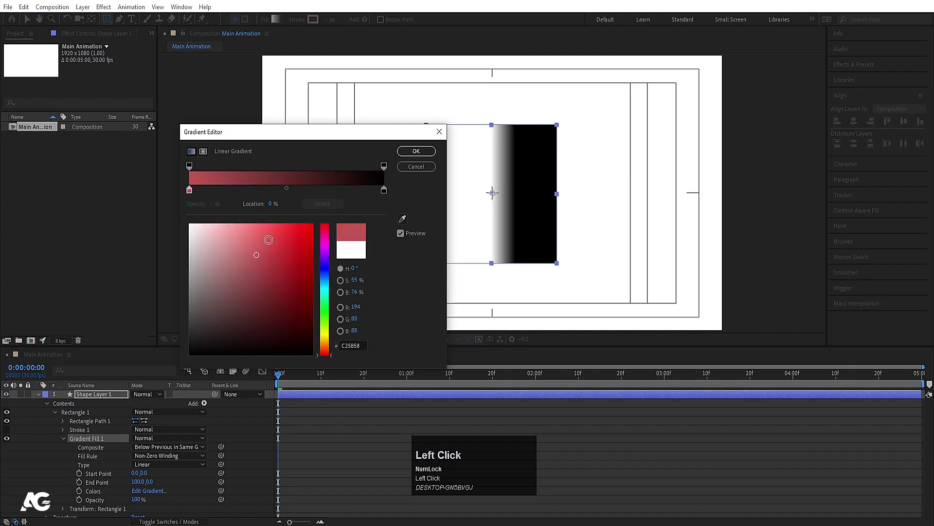
left_click_drag(269, 240, 321, 197)
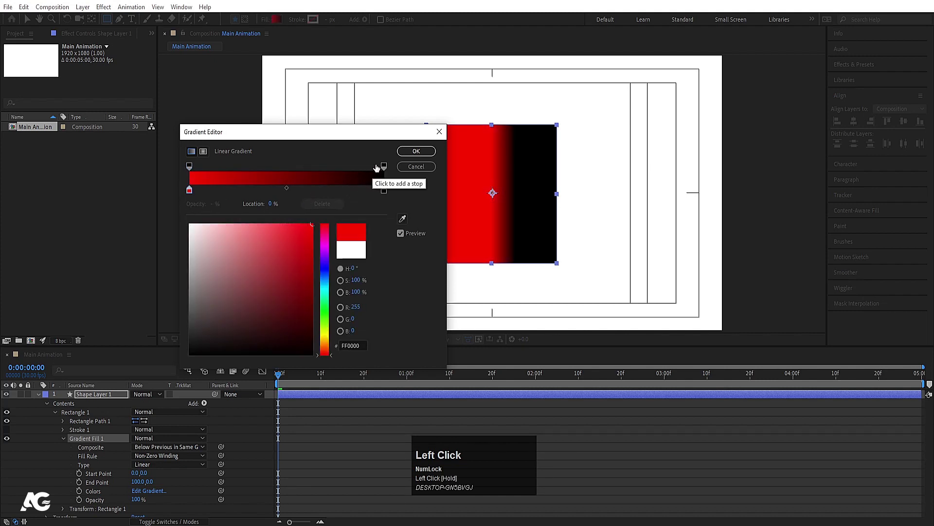
Step: Set the right colour stop to blue and nudge the left opacity stop
left_click(384, 192)
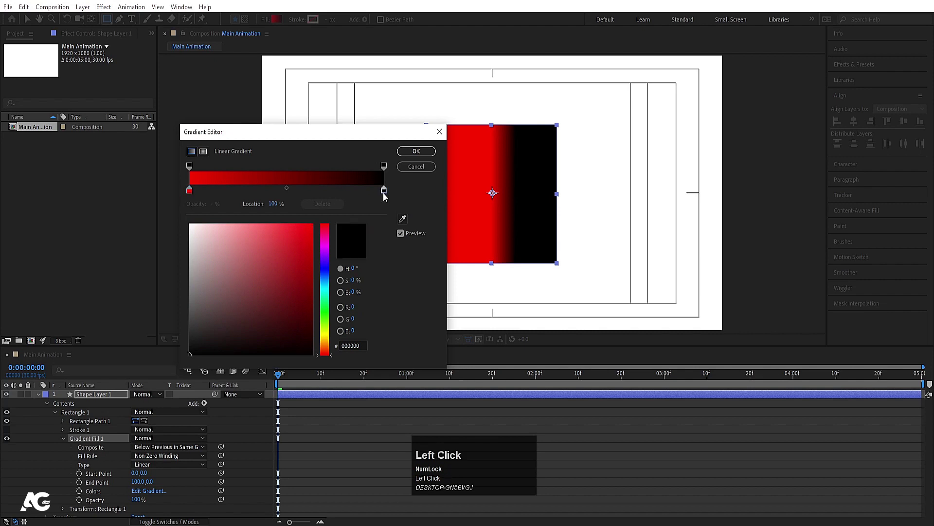
left_click(326, 281)
left_click(313, 224)
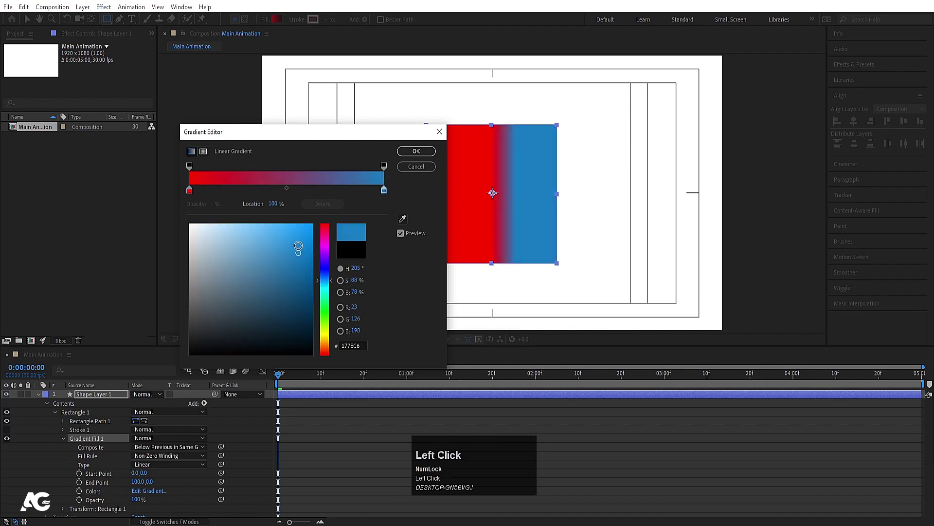
mouse_move(191, 168)
left_mouse_down()
mouse_move(222, 168)
mouse_move(183, 165)
left_mouse_up()
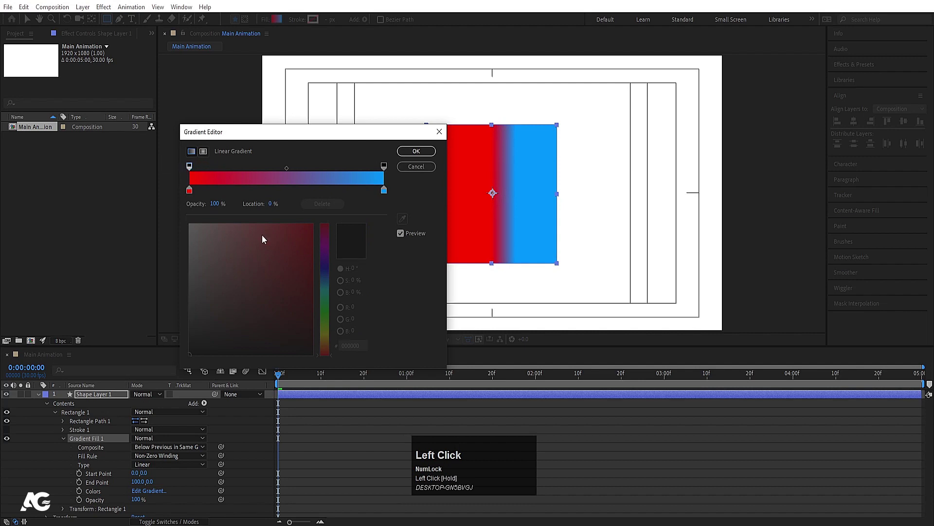
left_click(189, 190)
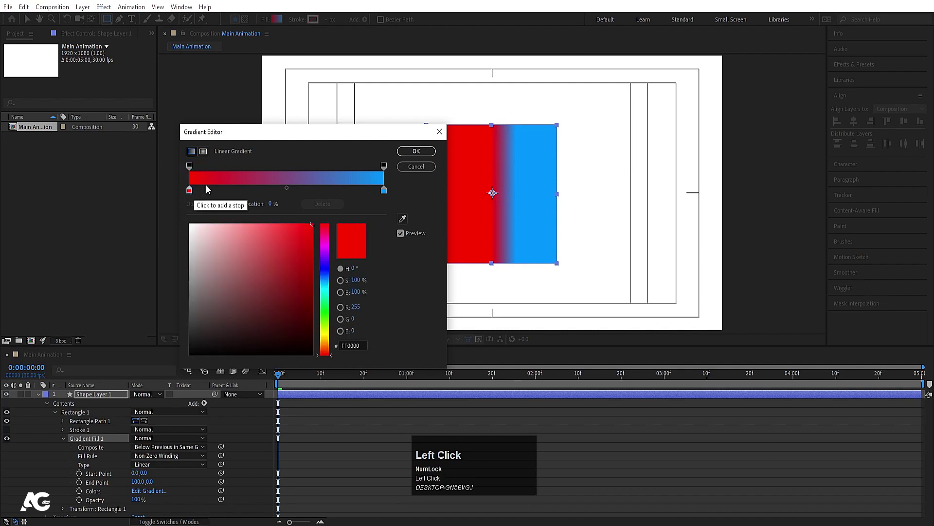
Step: Preview radial, return to linear, and apply the red-to-blue gradient
left_click(203, 151)
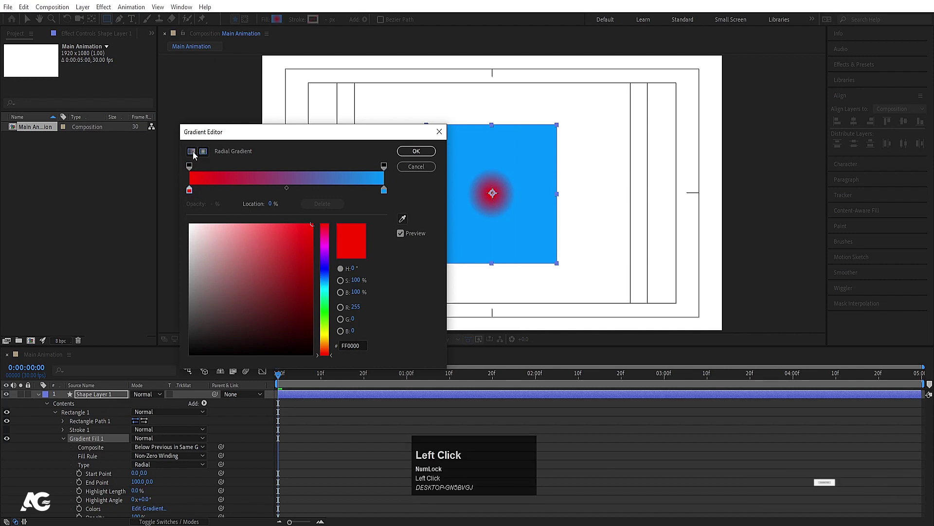
left_click(192, 151)
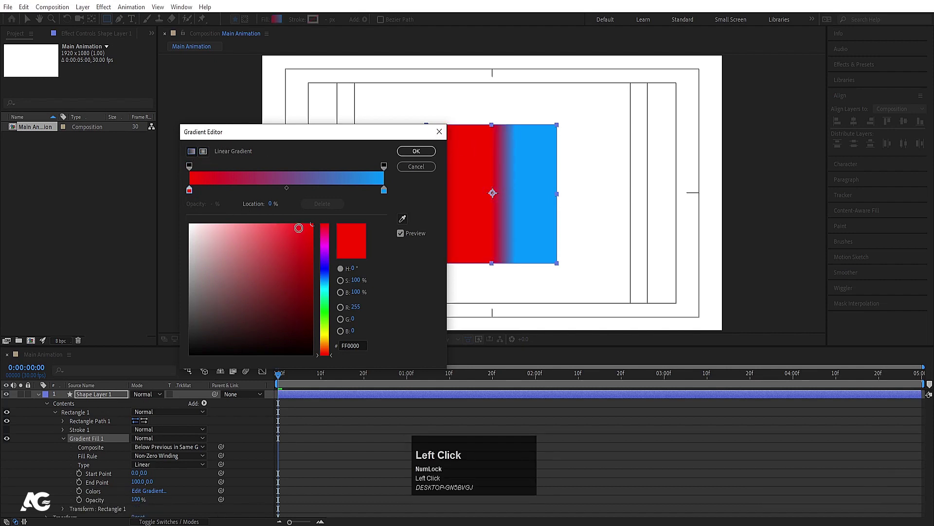
left_click(416, 152)
left_click(416, 152)
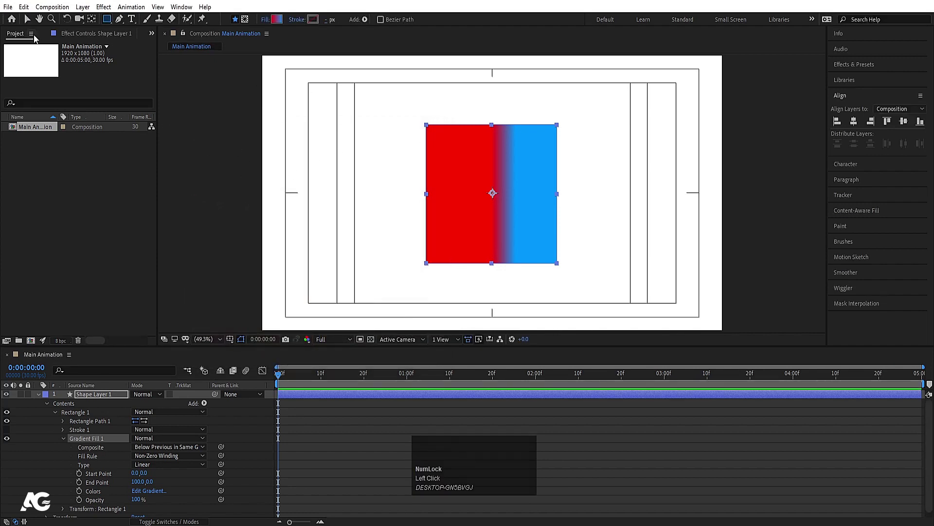
Step: Delete the gradient rectangle layer and set new shapes to a solid colour fill
left_click(98, 396)
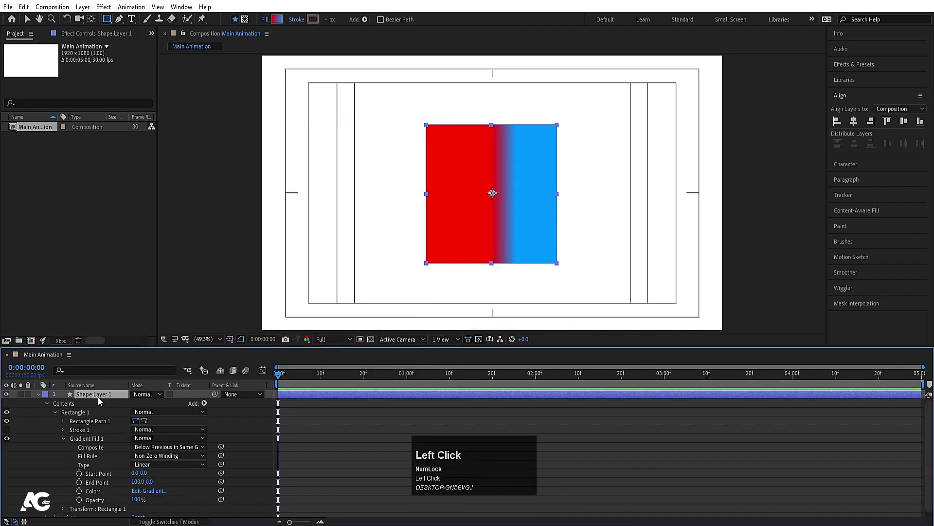
key("Delete")
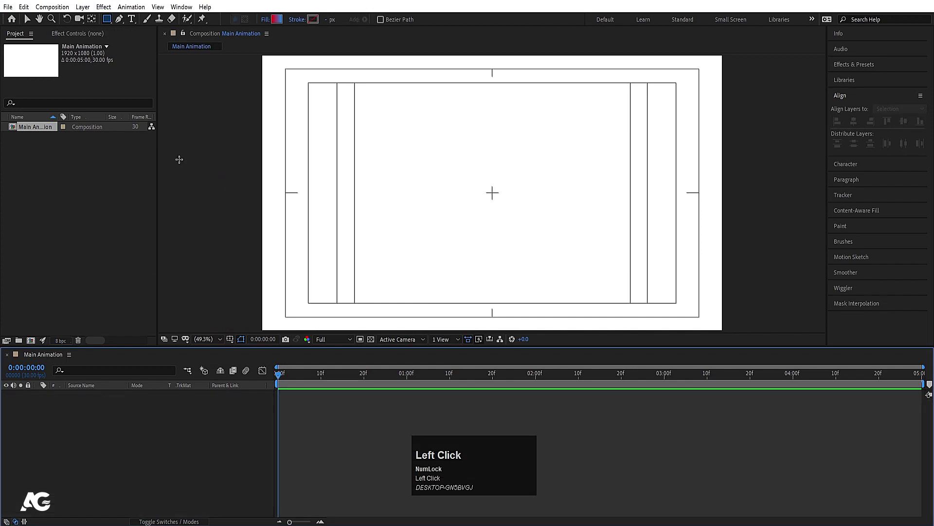
left_click(267, 19)
left_click(275, 191)
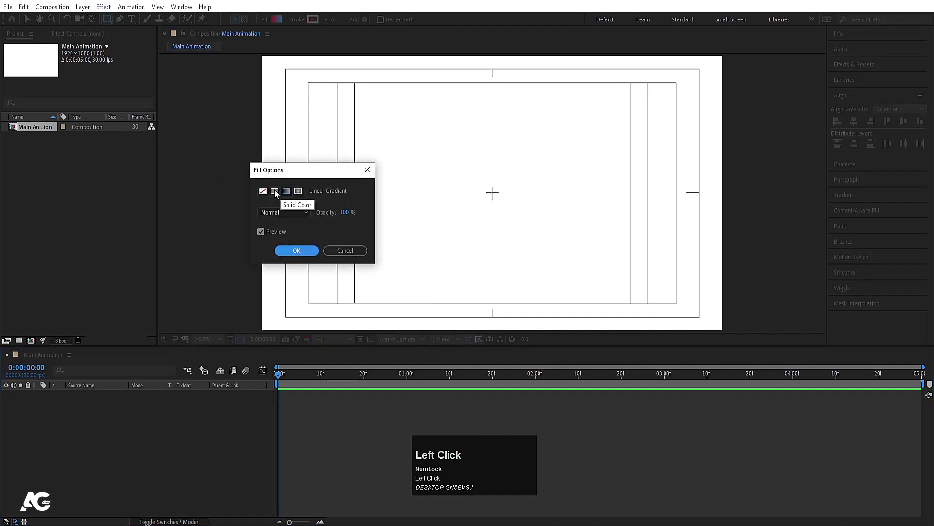
left_click(296, 251)
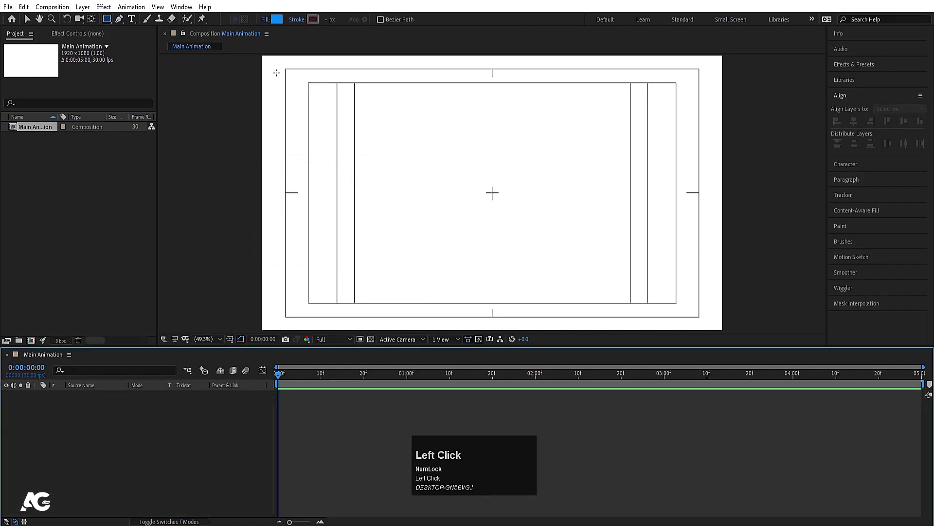
Step: Draw a blue square near the centre and centre its anchor with Ctrl+Alt+Home
left_click(113, 22)
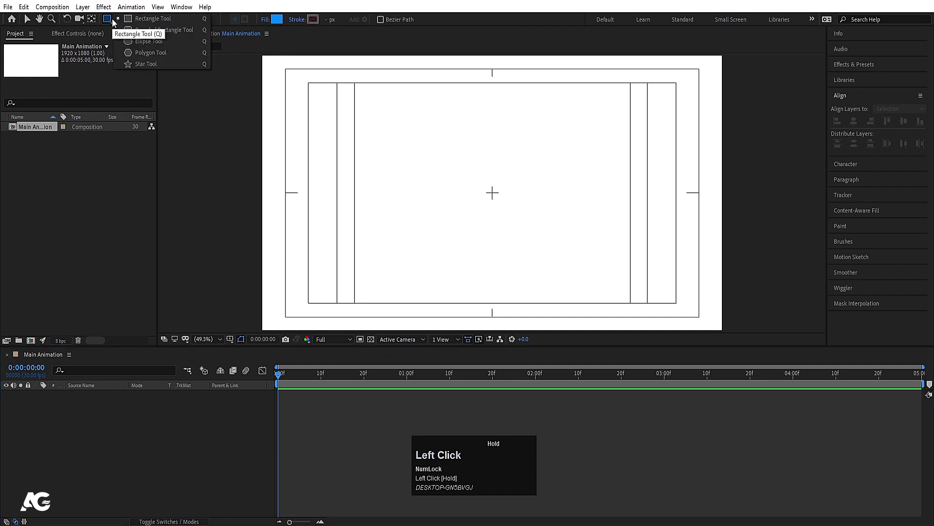
left_click(141, 18)
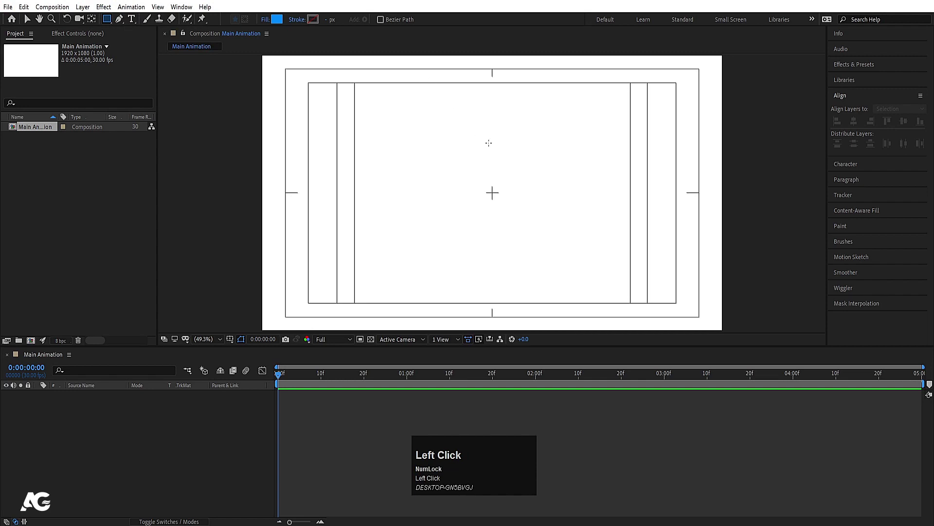
left_click_drag(449, 137, 545, 231)
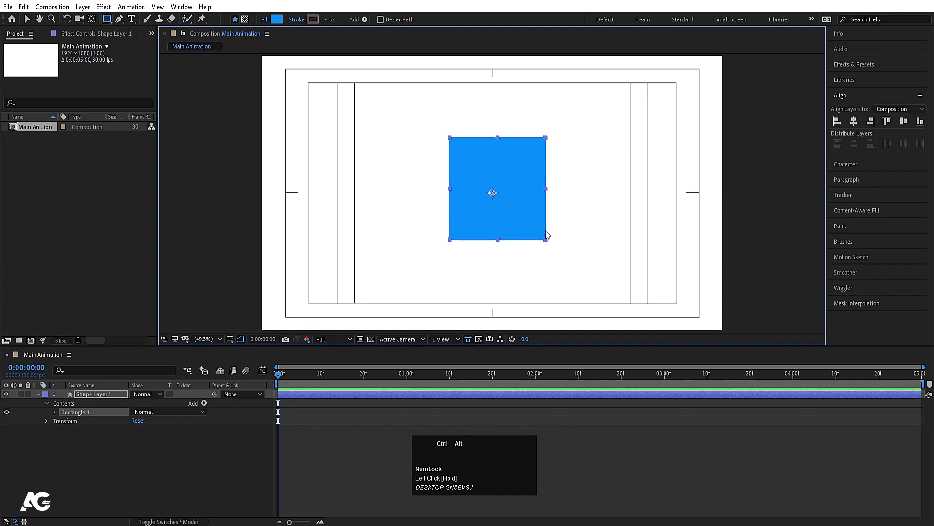
key("ctrl+alt+Home")
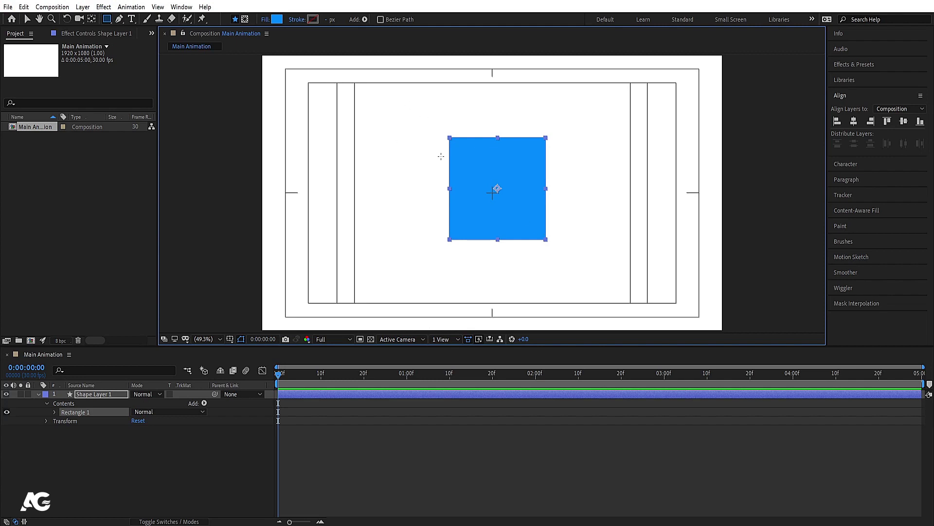
Step: Inspect the square's Contents and Rectangle 1 groups, then deselect it
left_click(80, 395)
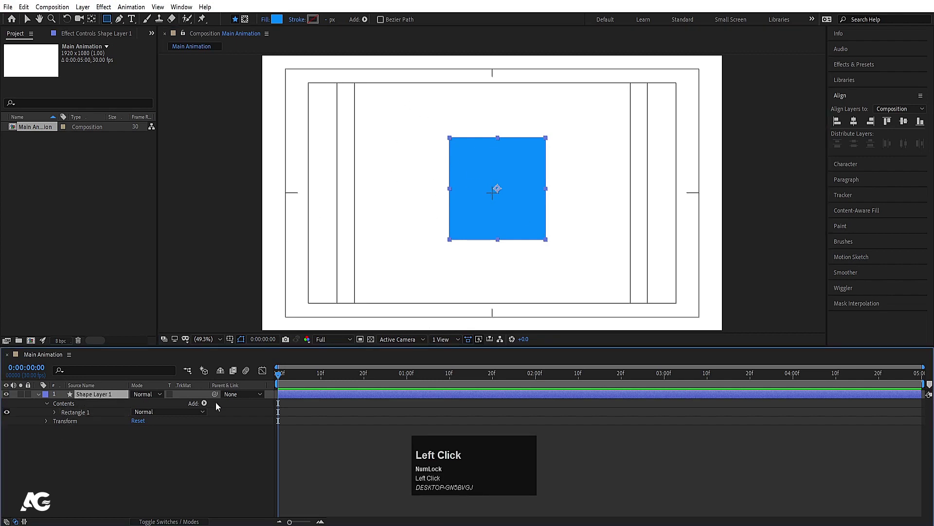
left_click(70, 407)
left_click(67, 404)
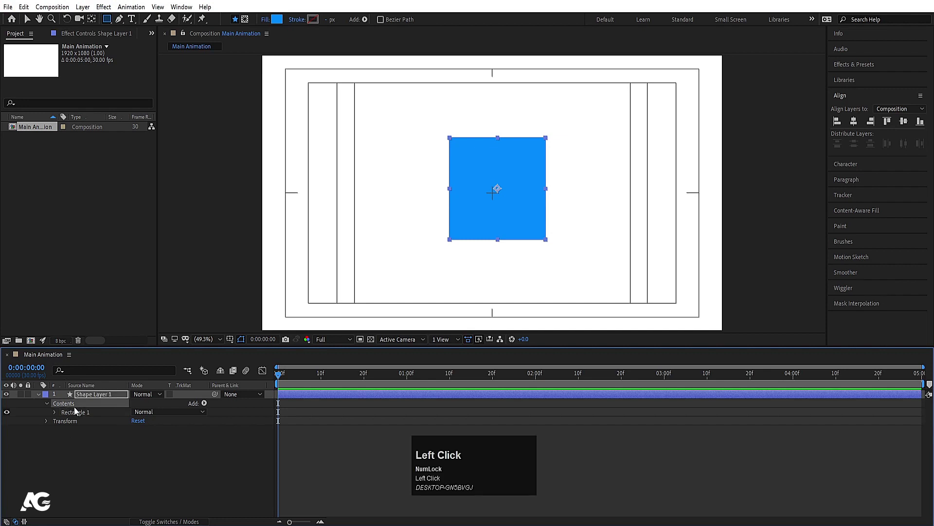
left_click(82, 412)
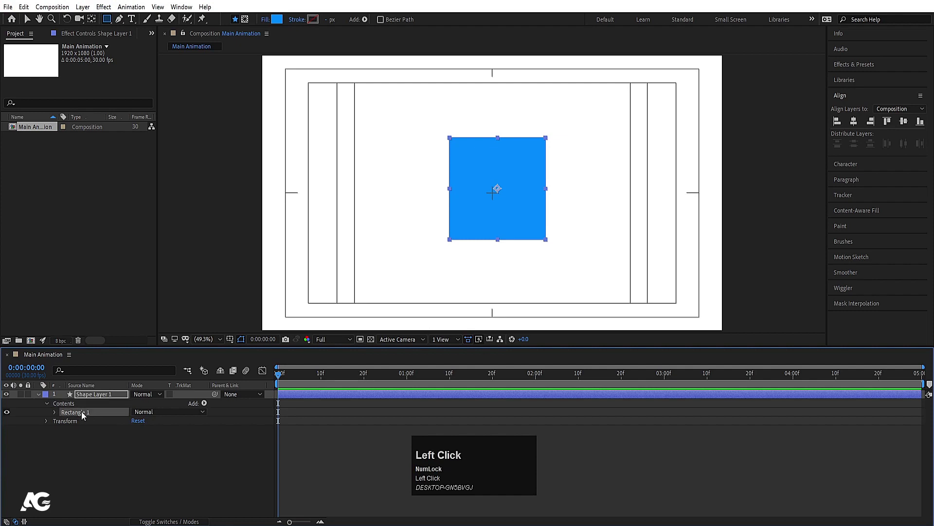
left_click(106, 470)
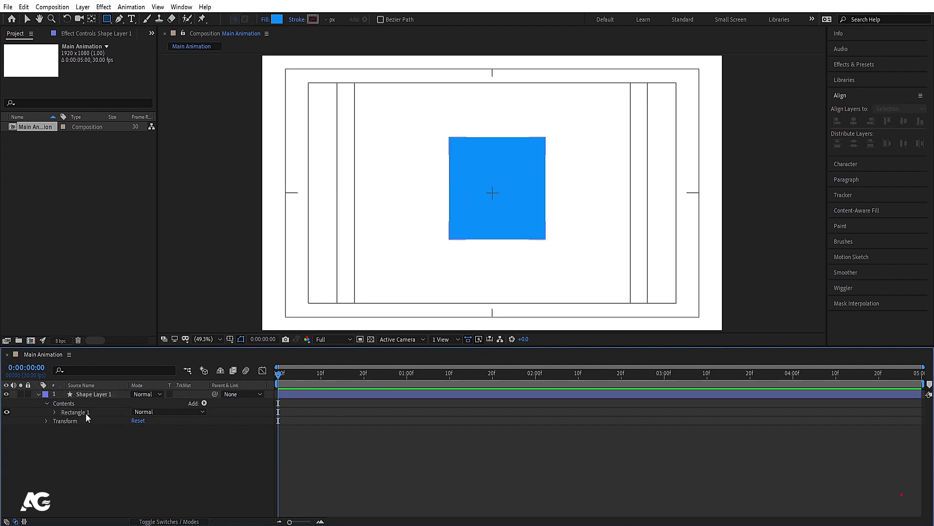
Step: Draw a blue circle at the upper right with the Ellipse Tool as Shape Layer 2
left_click(107, 19)
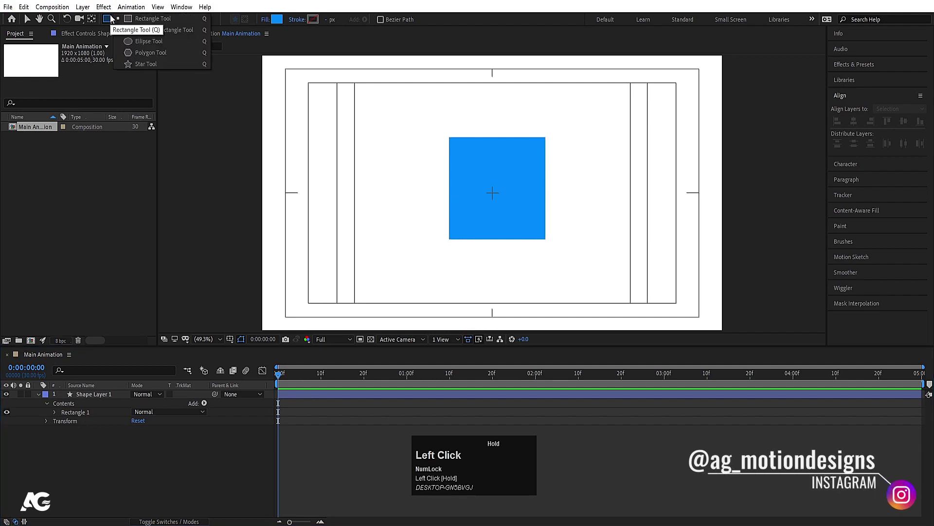
left_click(140, 41)
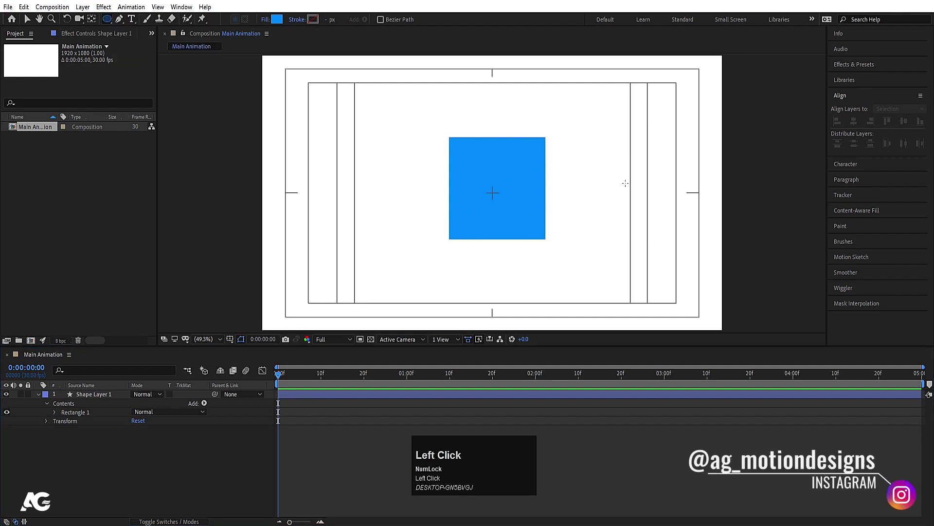
left_click_drag(596, 115, 662, 179)
left_click(73, 413)
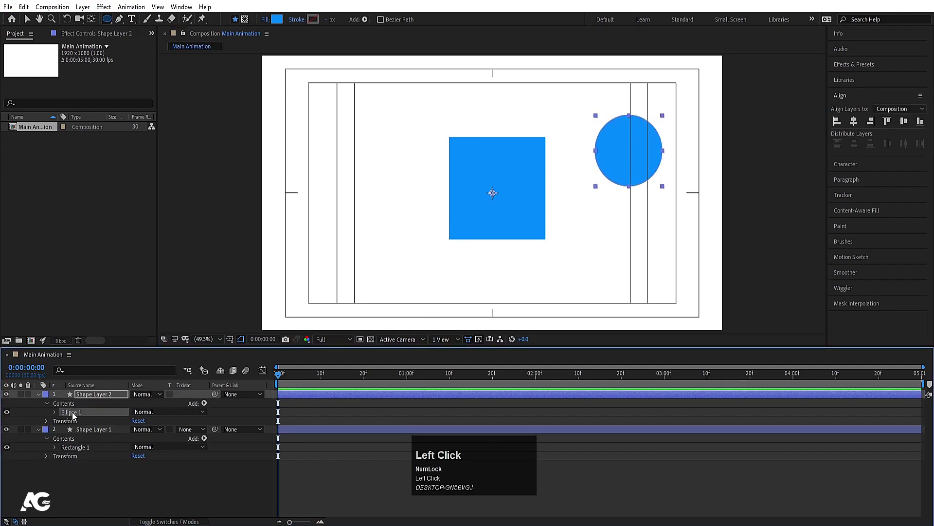
left_click(76, 397)
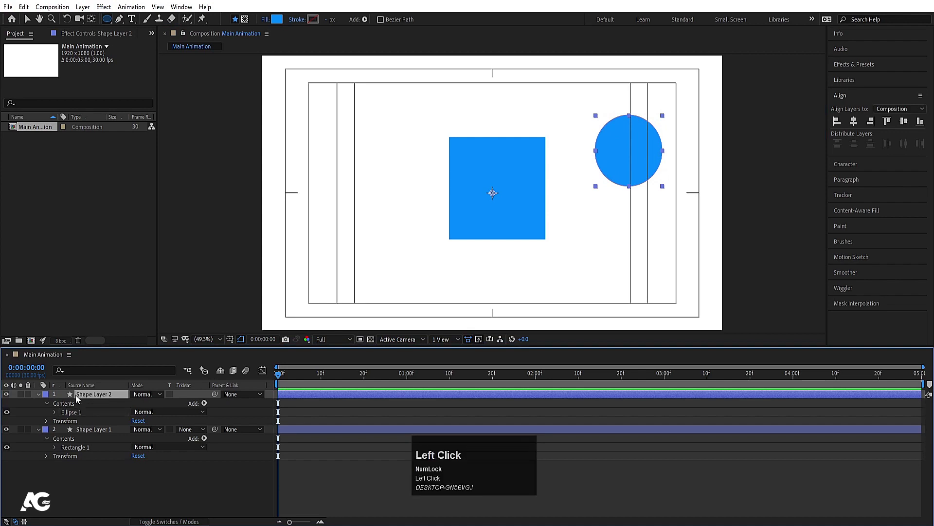
key("ctrl")
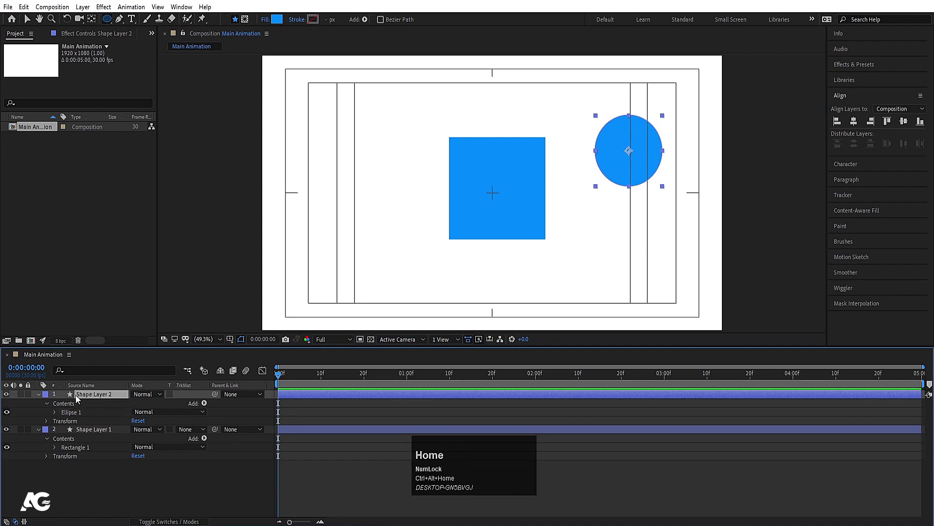
left_click(85, 466)
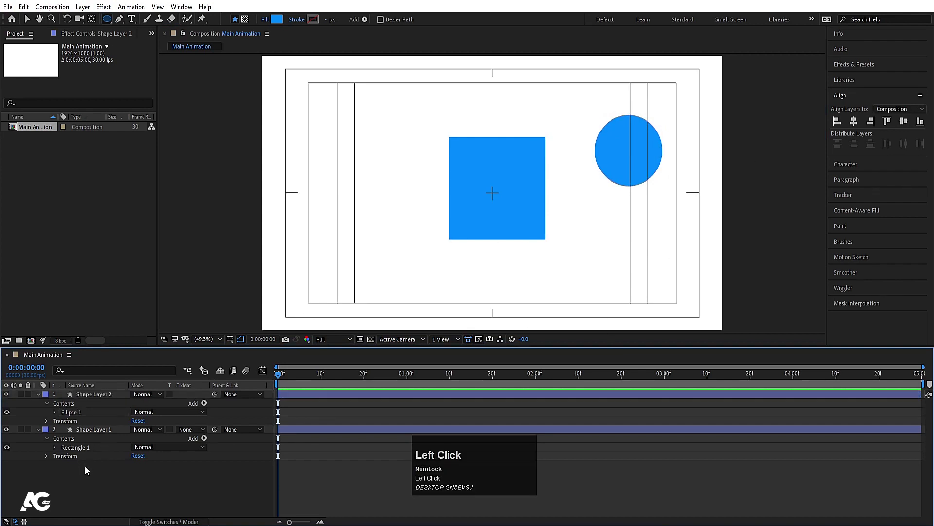
left_click(76, 449)
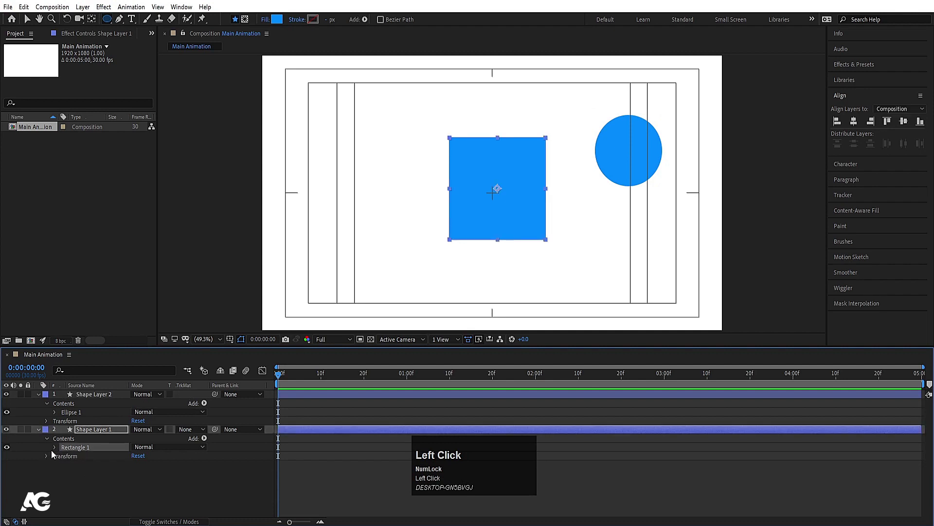
Step: Scrub the square's Rectangle Path 1 position, then undo the change
left_click(52, 447)
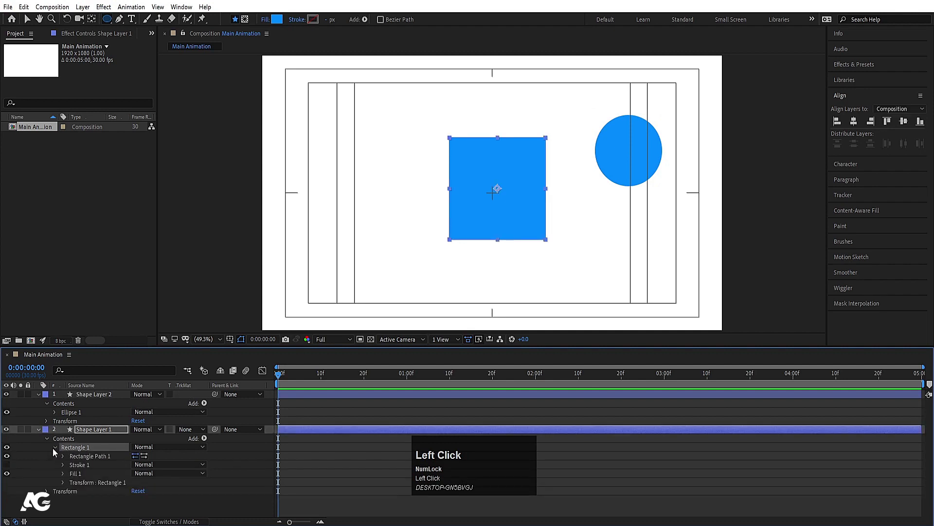
left_click(83, 464)
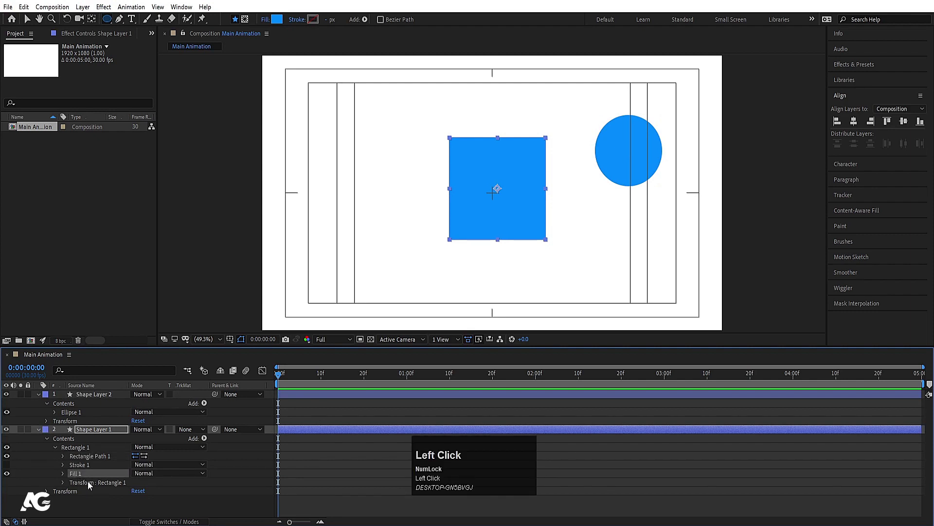
left_click(89, 481)
left_click(82, 457)
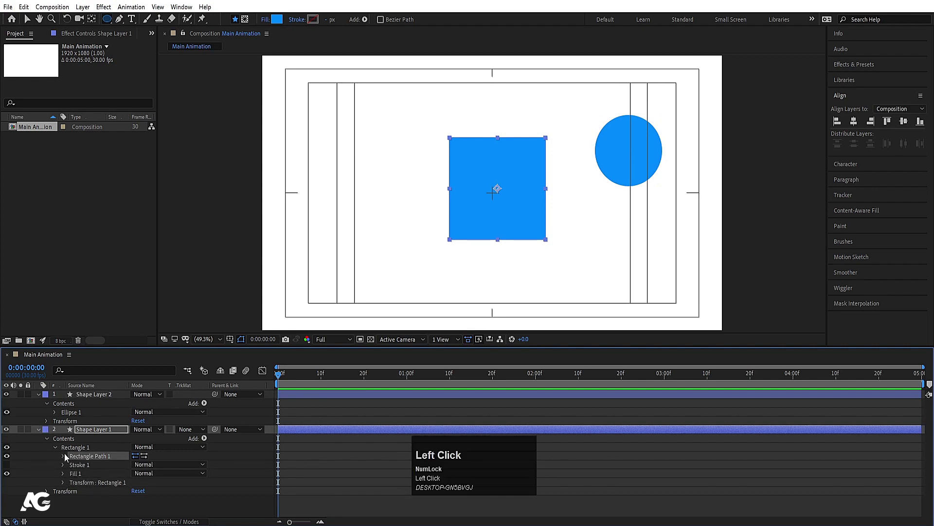
left_click(64, 456)
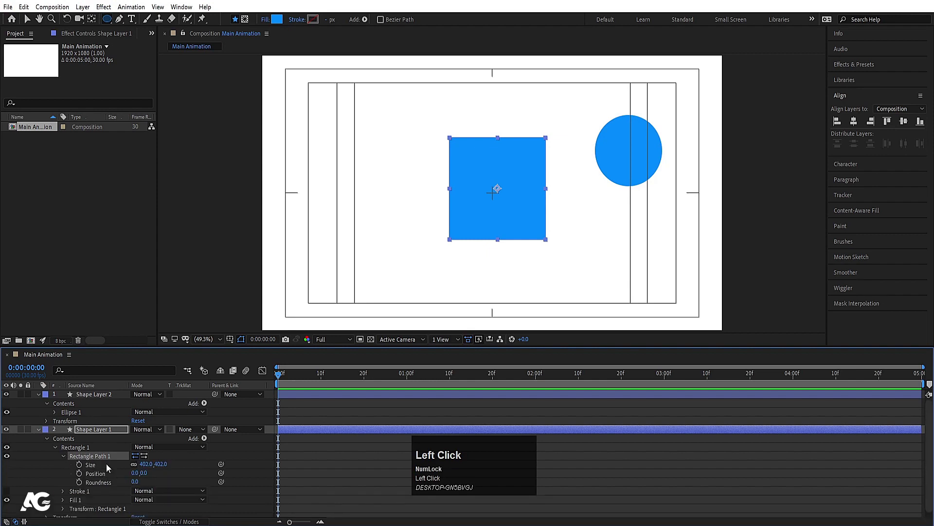
left_click_drag(135, 473, 3, 479)
key("ctrl+z")
Step: Delete the circle layer and select the square layer
left_click(285, 416)
left_click(111, 396)
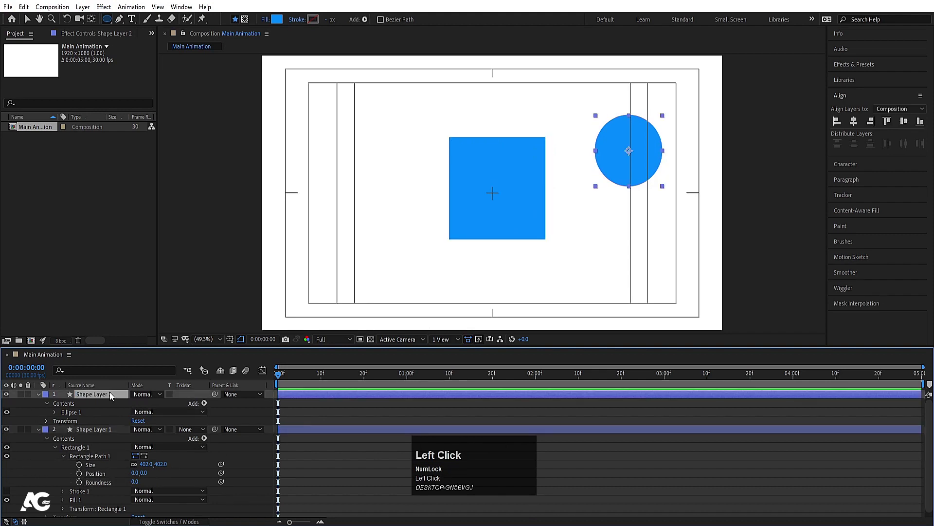
key("Delete")
left_click(110, 393)
Step: Delete the square, draw a rounded rectangle, adjust its Roundness, then delete it too
key("Delete")
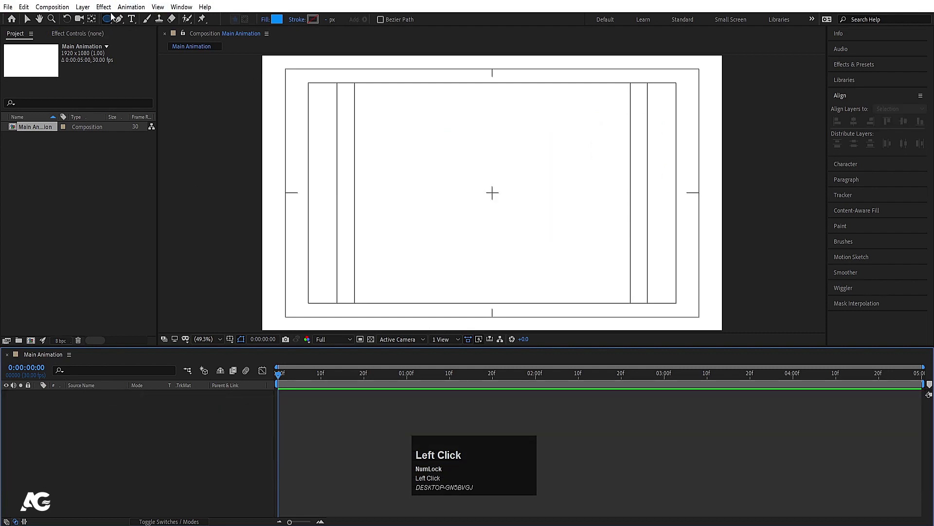
left_click_drag(108, 22, 140, 29)
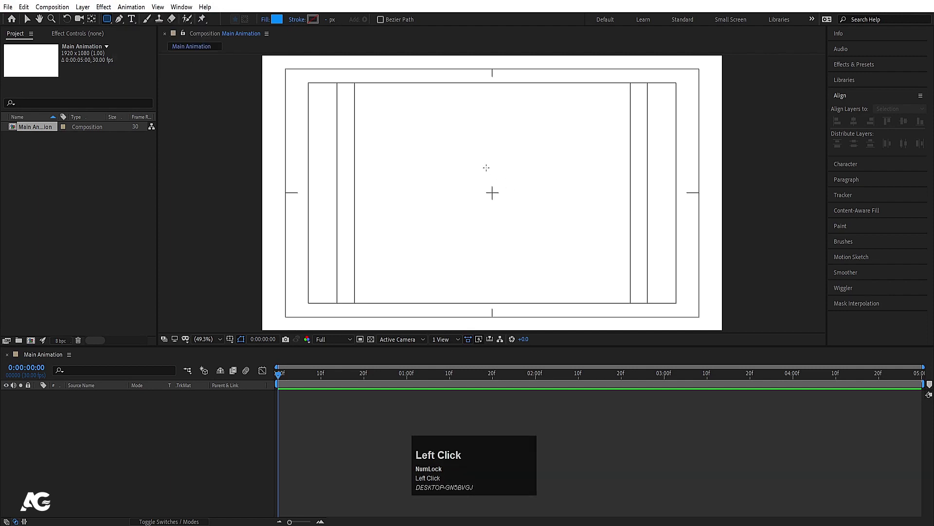
mouse_move(432, 119)
left_mouse_down()
mouse_move(506, 199)
mouse_move(513, 189)
left_mouse_up()
left_click(54, 412)
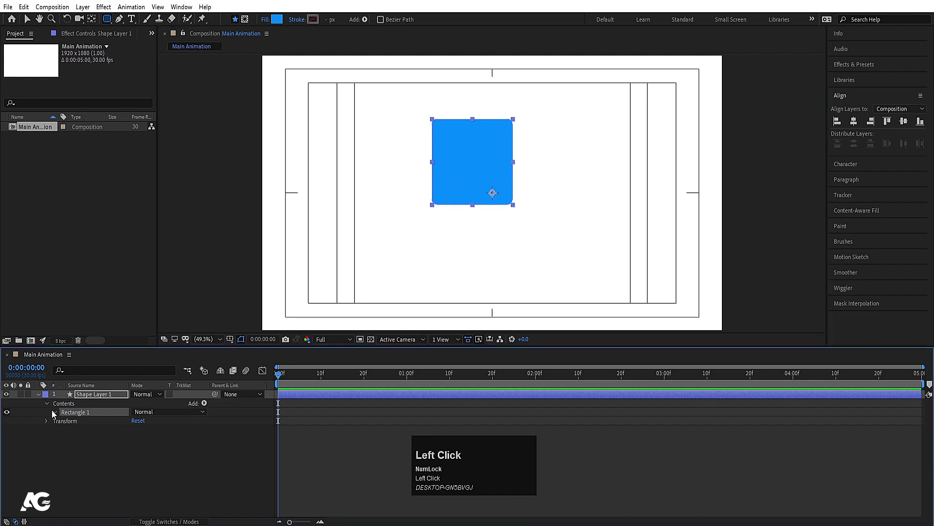
left_click(62, 421)
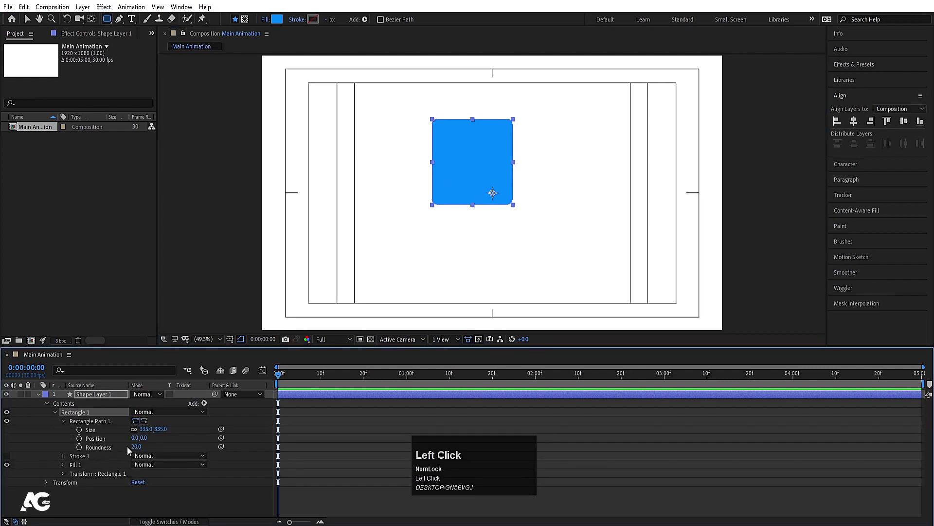
mouse_move(139, 446)
left_mouse_down()
mouse_move(180, 445)
mouse_move(136, 445)
left_mouse_up()
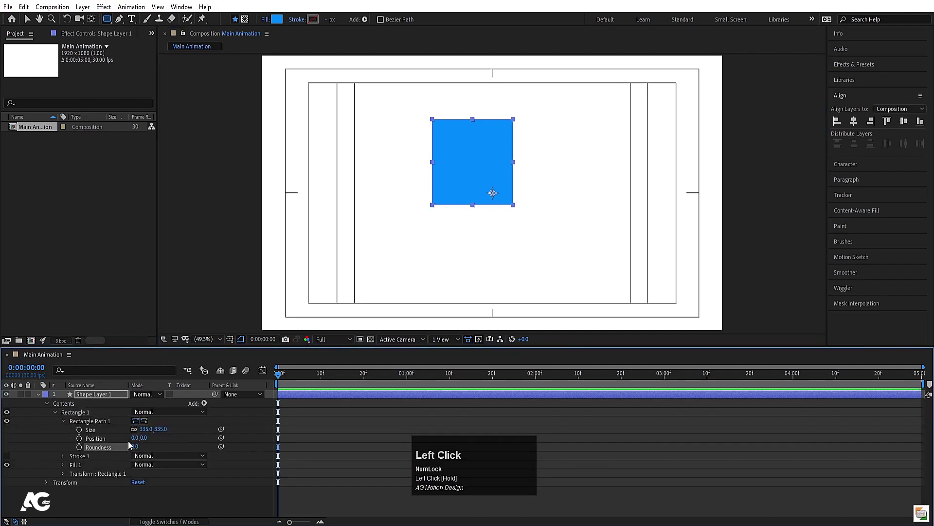
left_click(94, 398)
key("Delete")
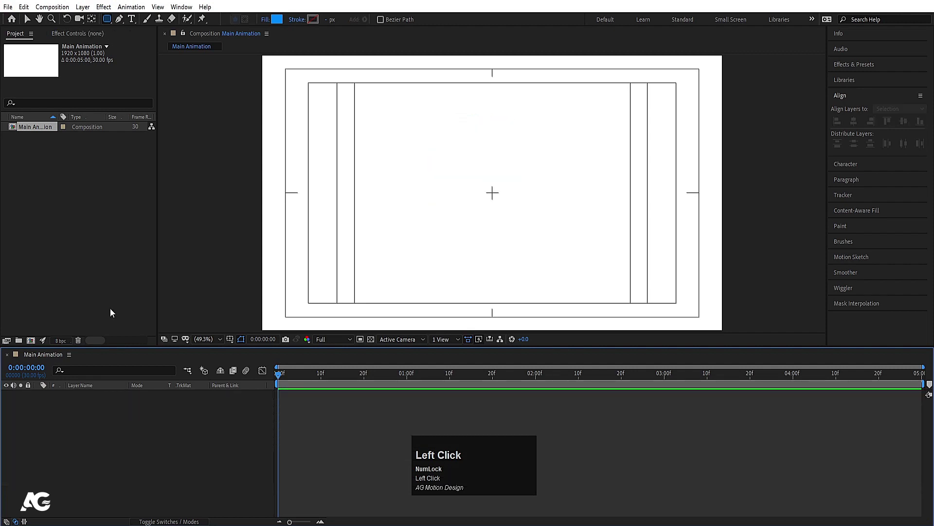
Step: Draw a blue polygon near the top of the frame and set its Polystar Points to 3
left_click(111, 18)
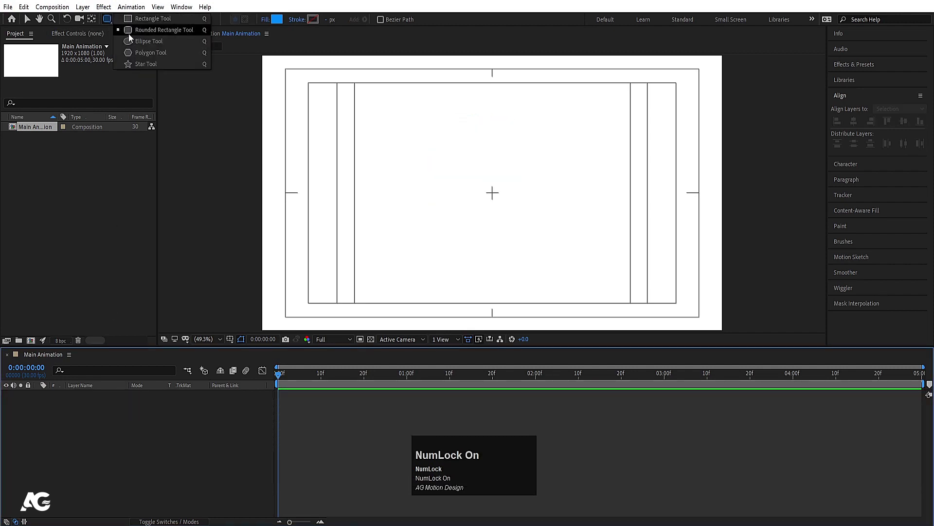
left_click(161, 54)
left_click_drag(441, 131, 441, 74)
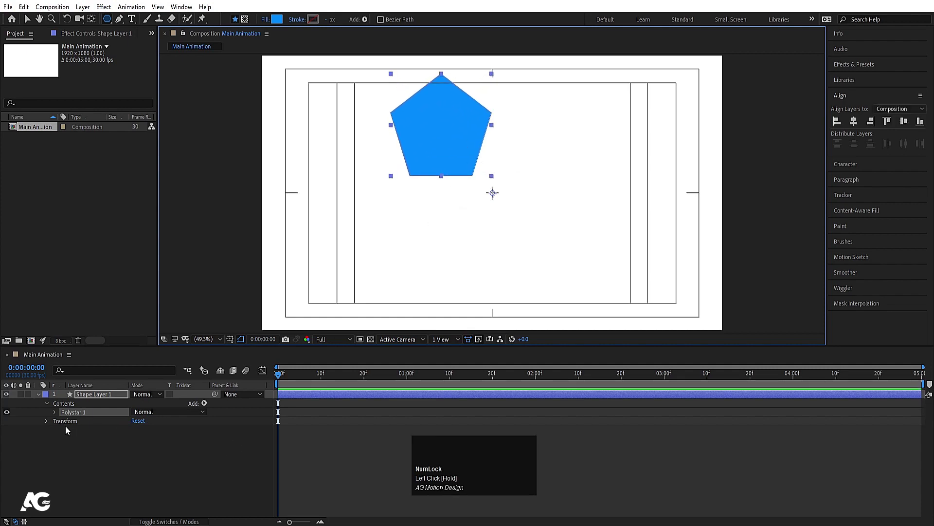
left_click(54, 413)
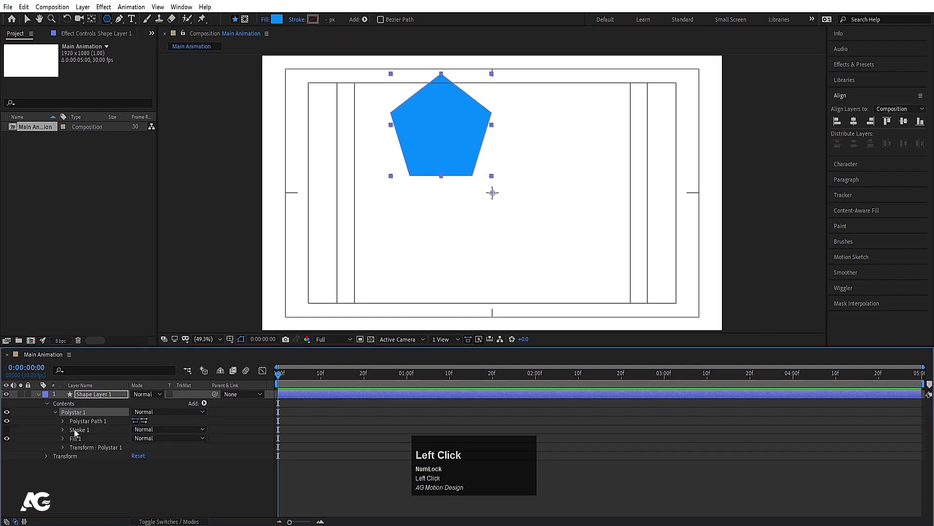
left_click(63, 421)
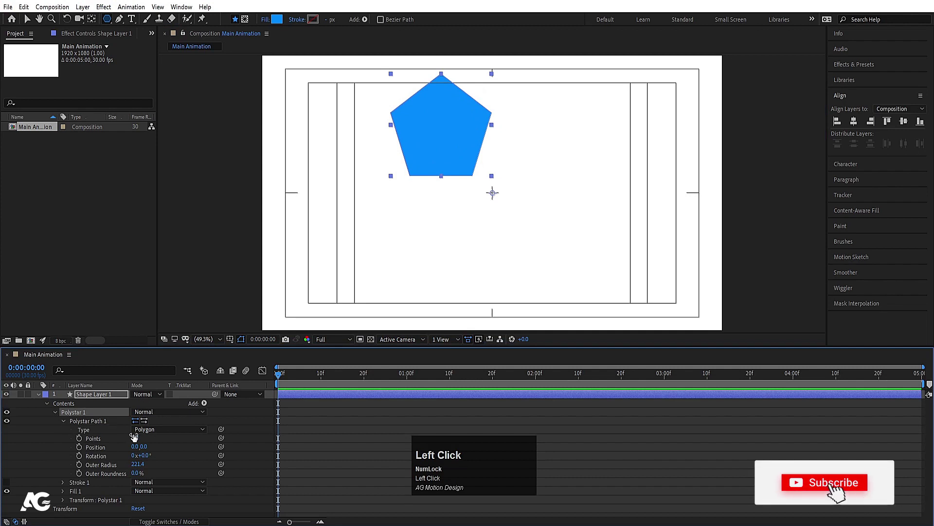
mouse_move(135, 436)
left_mouse_down()
mouse_move(160, 435)
mouse_move(132, 434)
left_mouse_up()
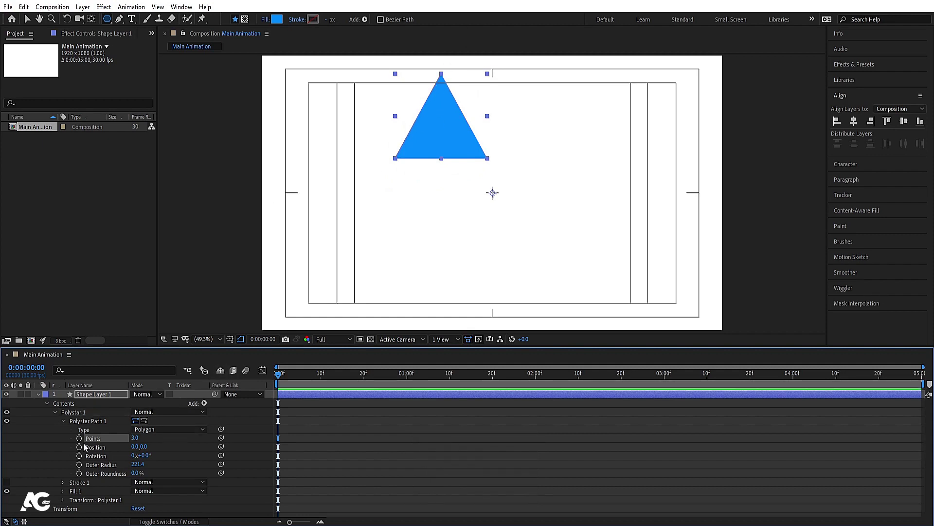
Step: Move the blue triangle to the composition centre and centre its anchor point
left_click_drag(135, 473, 102, 384)
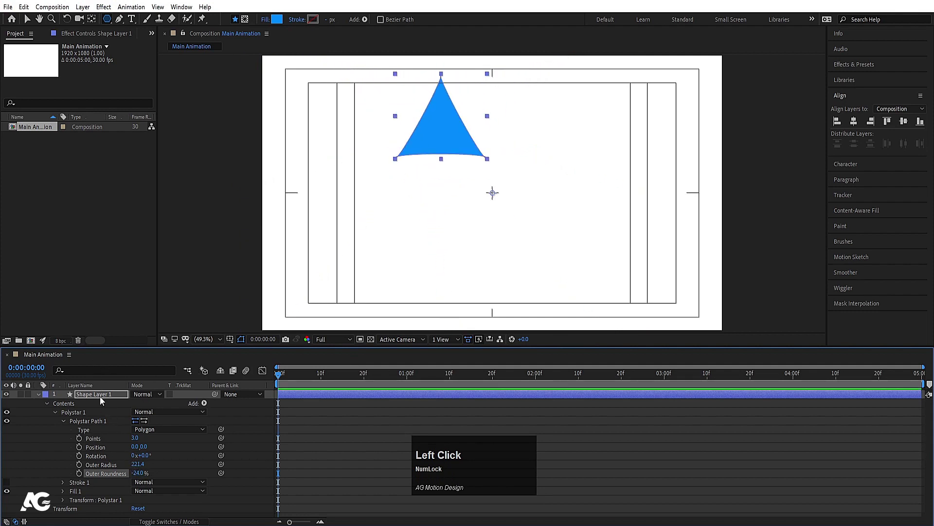
left_click(101, 400)
key("v")
left_click_drag(443, 133, 493, 202)
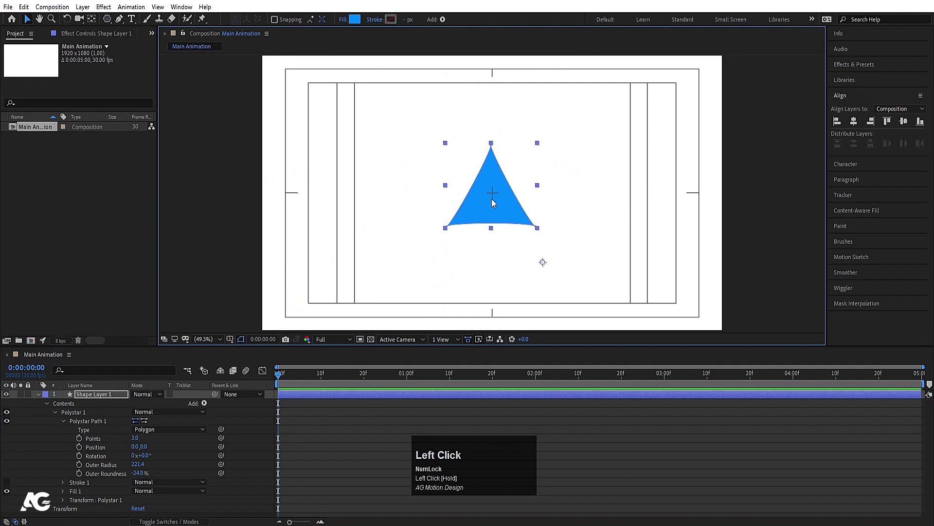
key("ctrl+alt+Home")
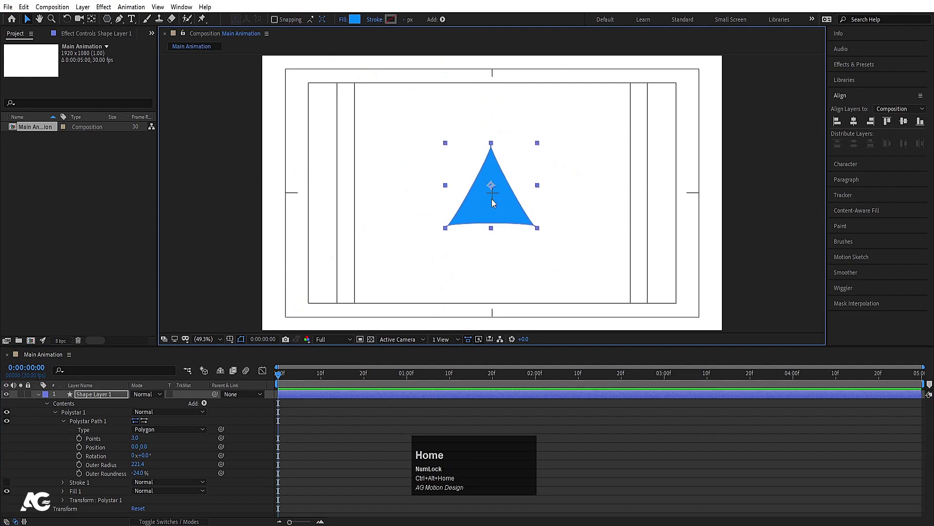
Step: Set the triangle's Outer Roundness to 0% so its sides stay straight
left_click_drag(138, 472, 177, 466)
key("ctrl+z")
key("ctrl+z")
left_click(137, 473)
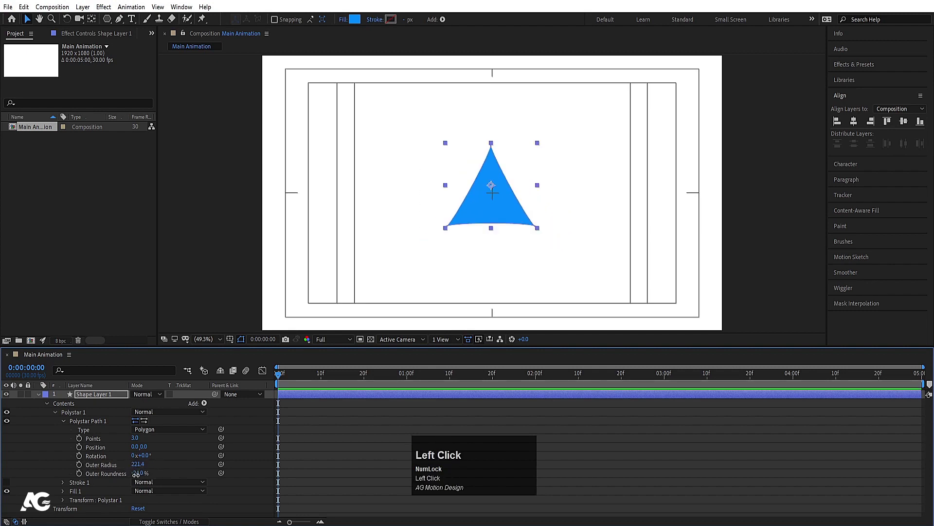
type("0")
key("Return")
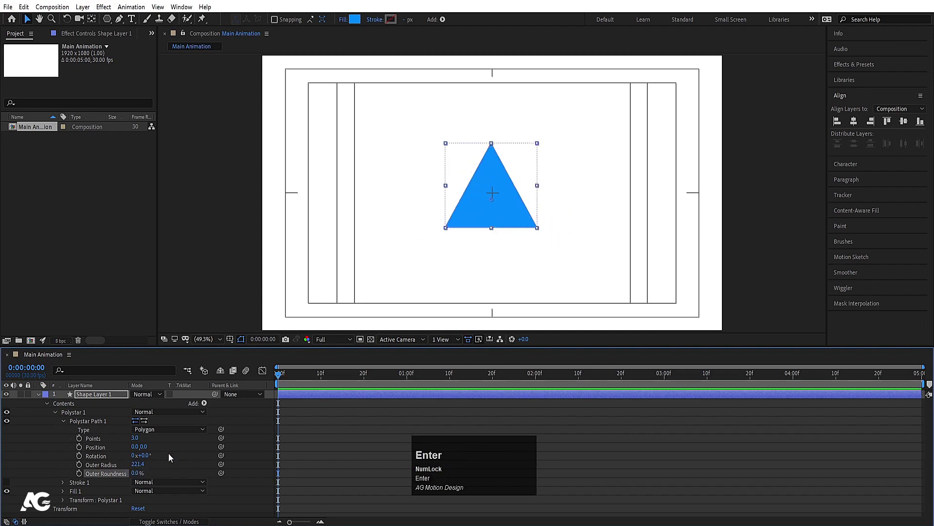
scroll(100, 463, "up", 1)
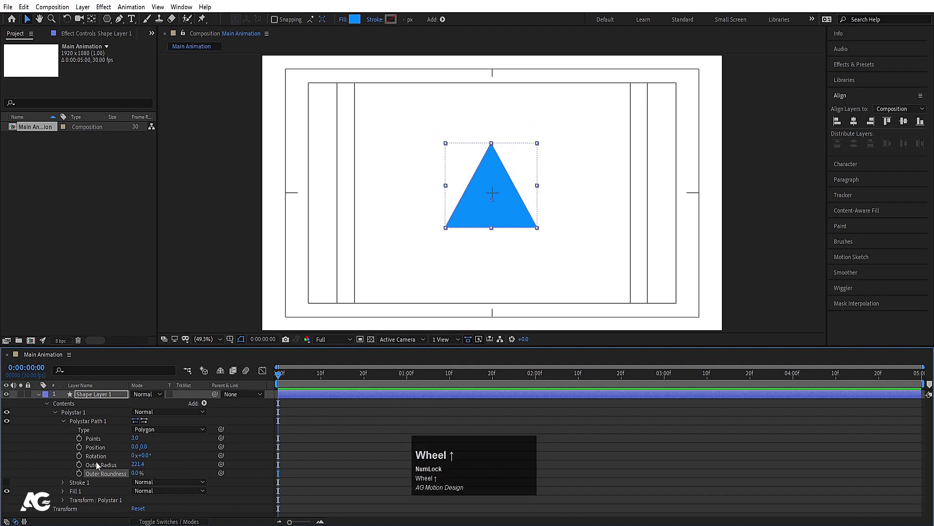
left_click(82, 395)
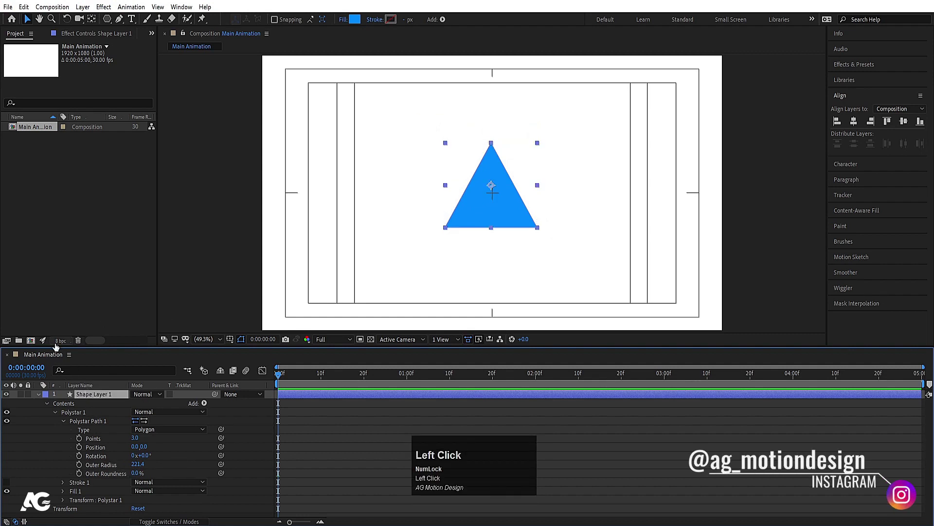
Step: Inspect the triangle's Polystar 1 settings and the Star/Polygon Type choices
left_click(38, 394)
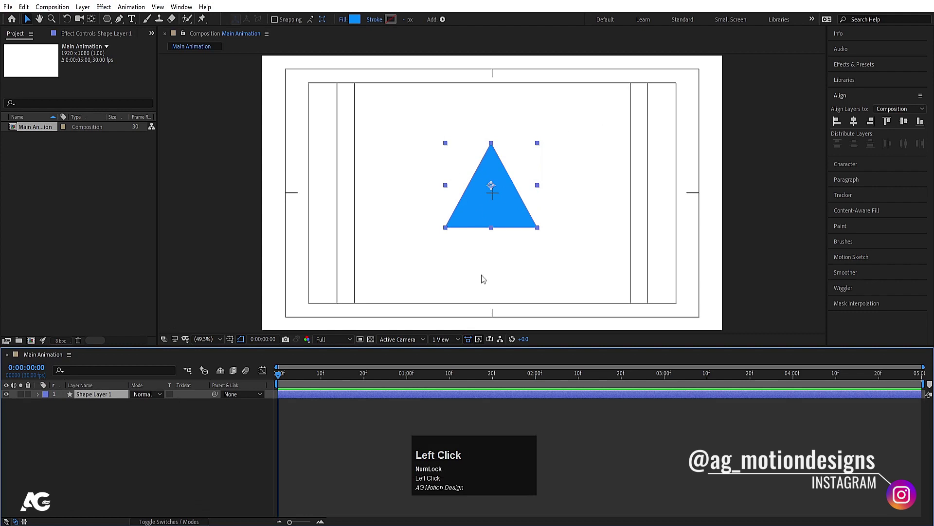
left_click(37, 394)
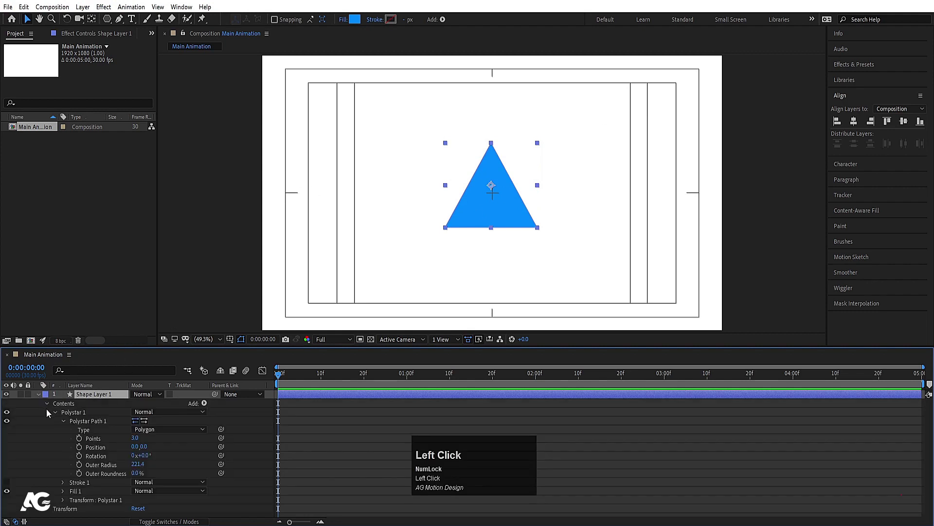
left_click(55, 412)
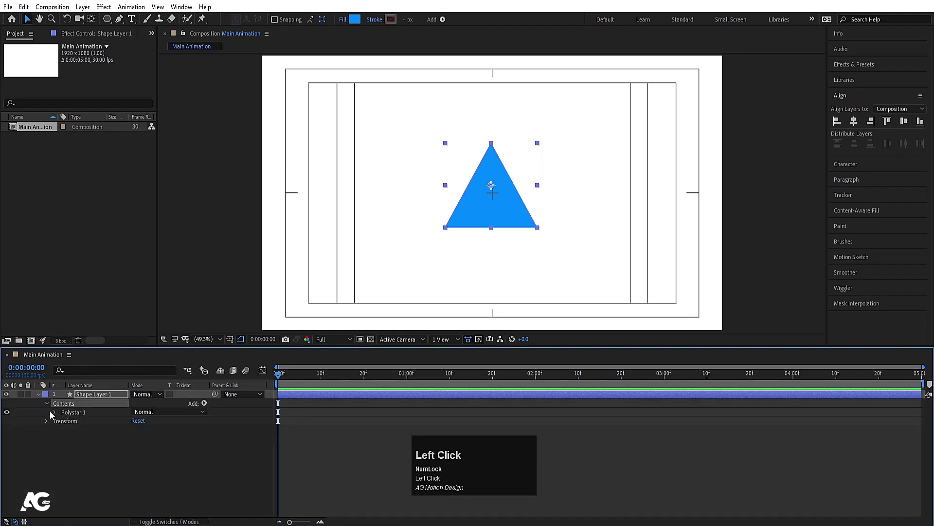
left_click(55, 412)
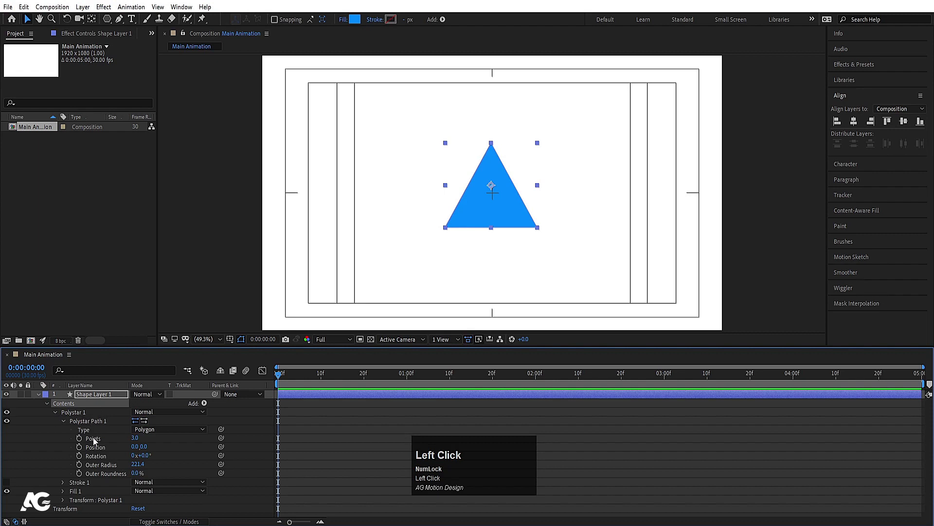
left_click(151, 430)
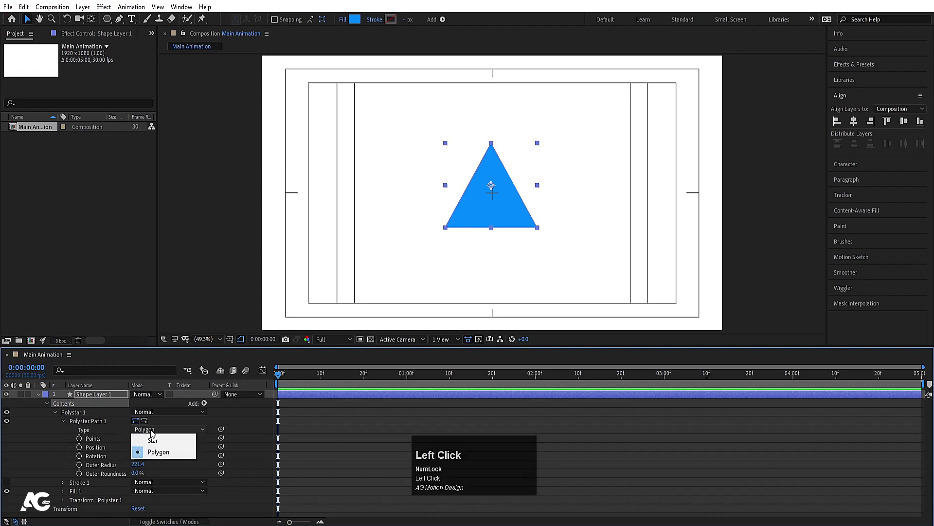
Step: Delete the triangle's Shape Layer 1
left_click(77, 395)
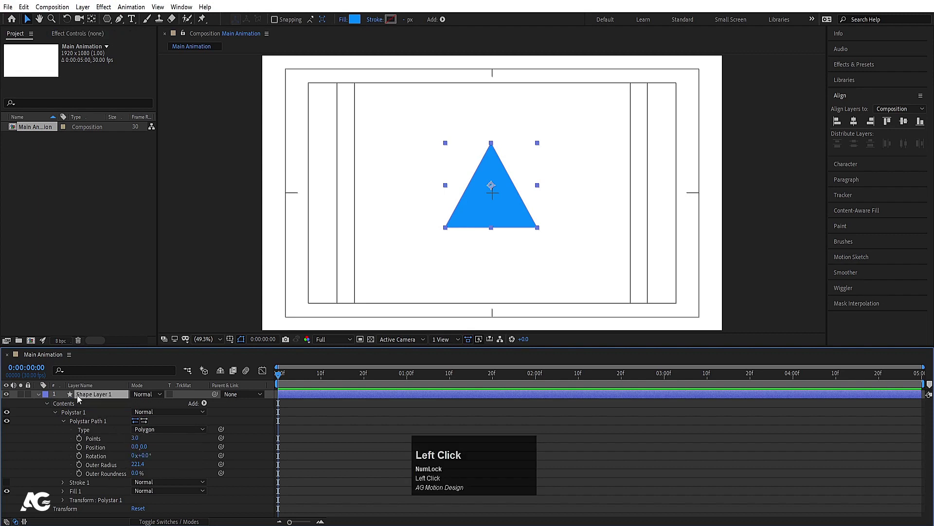
key("Delete")
left_click_drag(111, 17, 154, 65)
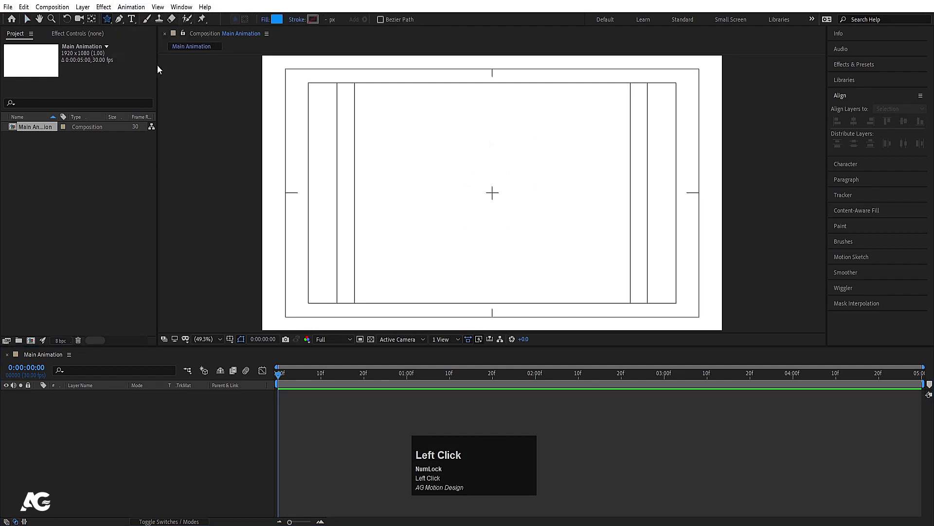
Step: Draw a test blue star, try ten points and different Outer Roundness values, then delete it
left_click_drag(454, 146, 497, 212)
key("v")
left_click(54, 413)
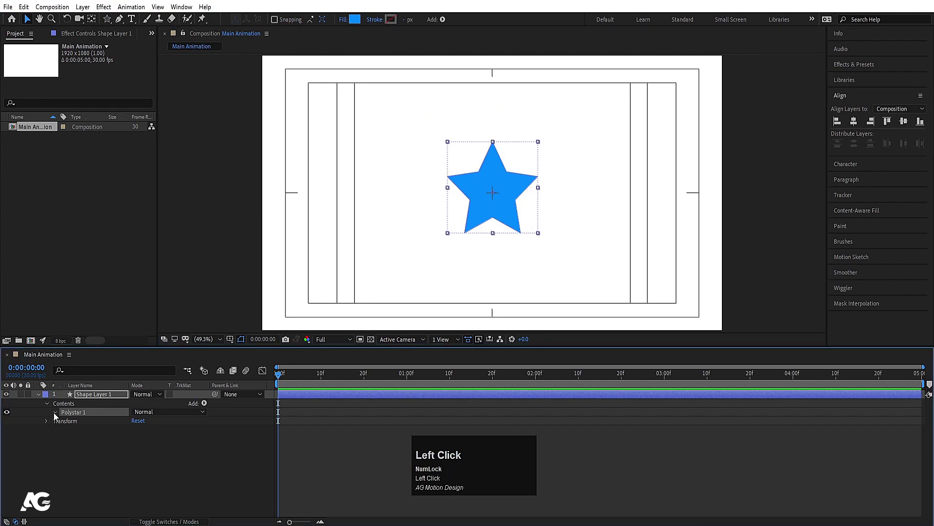
left_click(63, 421)
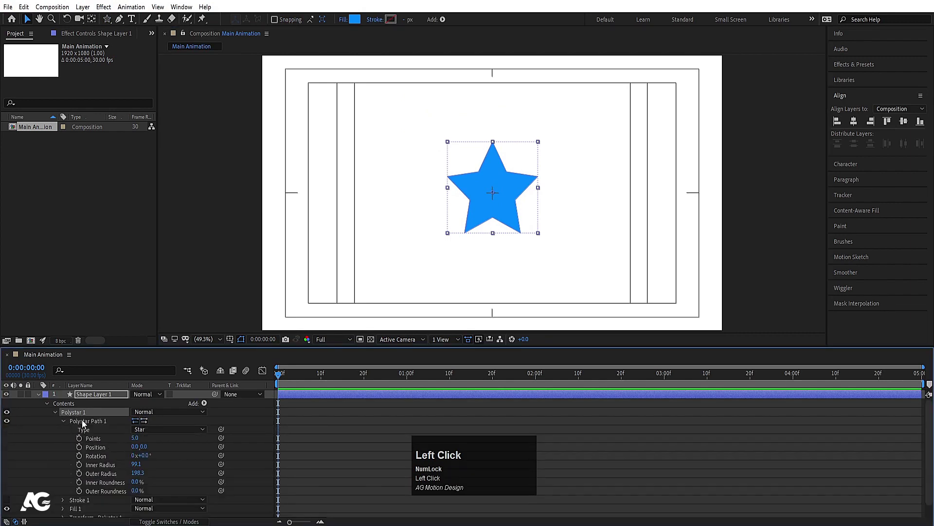
mouse_move(138, 440)
left_mouse_down()
mouse_move(169, 442)
mouse_move(144, 441)
left_mouse_up()
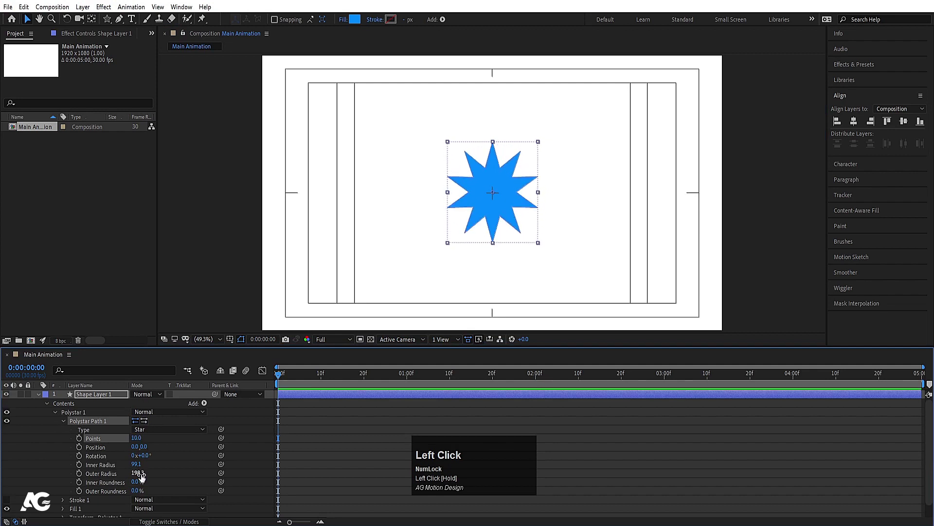
left_click_drag(142, 490, 623, 203)
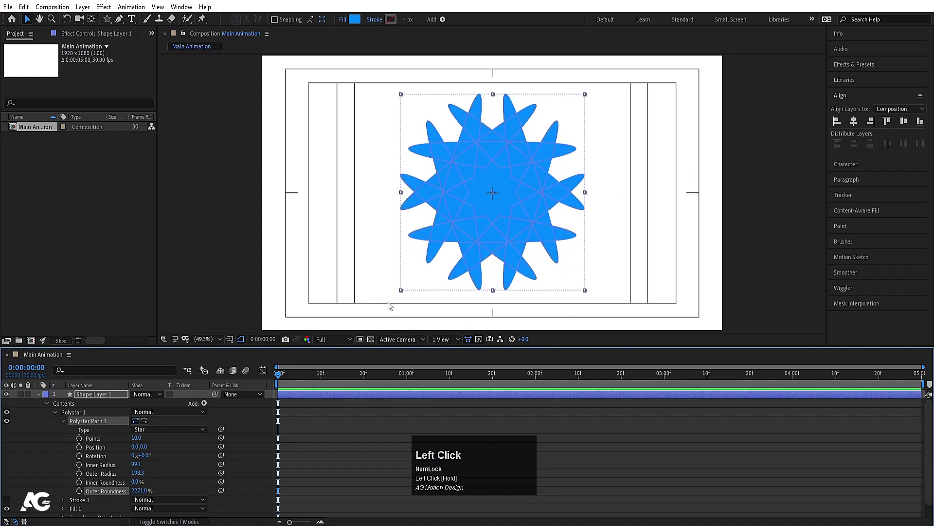
left_click_drag(137, 490, 5, 438)
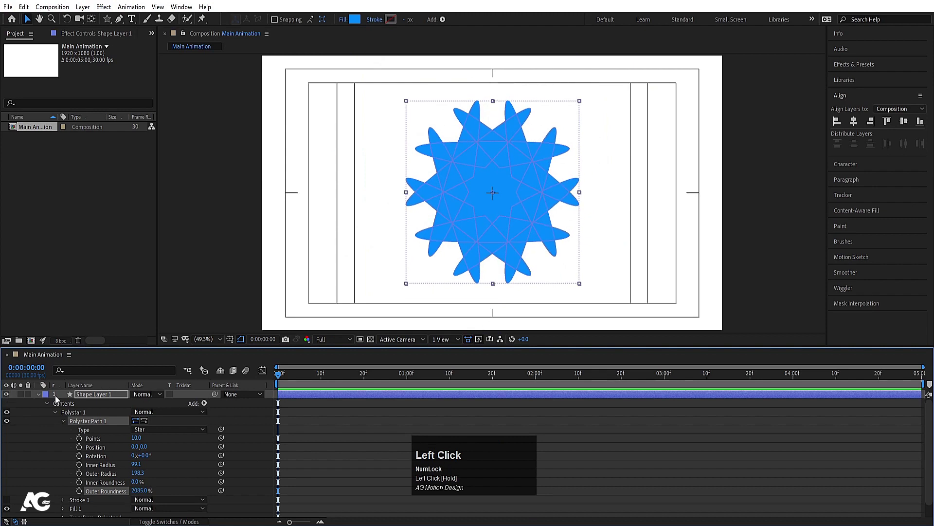
left_click(83, 396)
key("Delete")
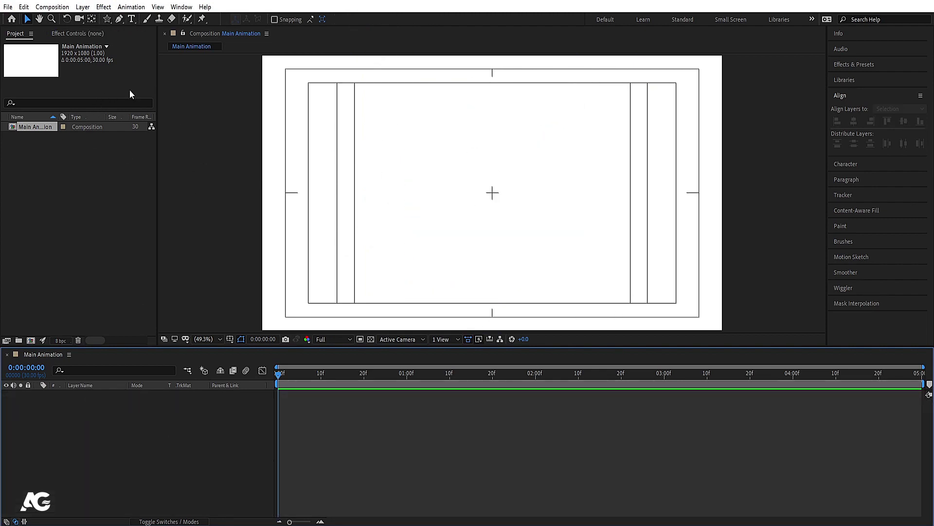
Step: Draw a new blue star, centre its anchor, align it to the comp centre, and reduce its Scale
left_click_drag(108, 18, 144, 64)
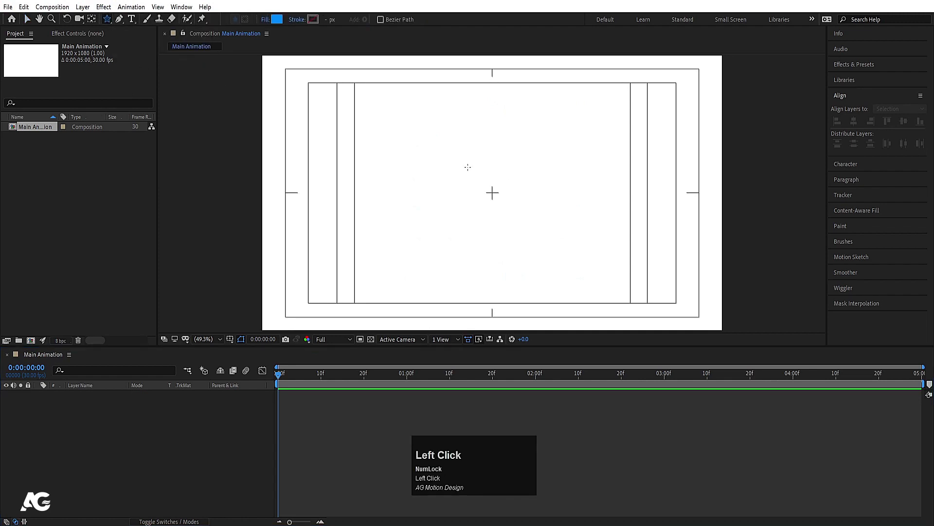
left_click_drag(453, 151, 504, 196)
key("ctrl+alt+Home")
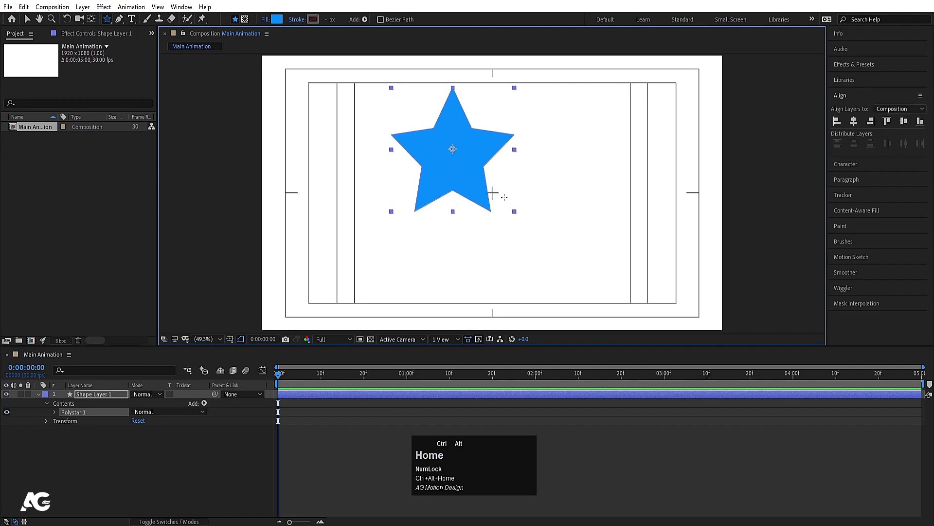
left_click(854, 121)
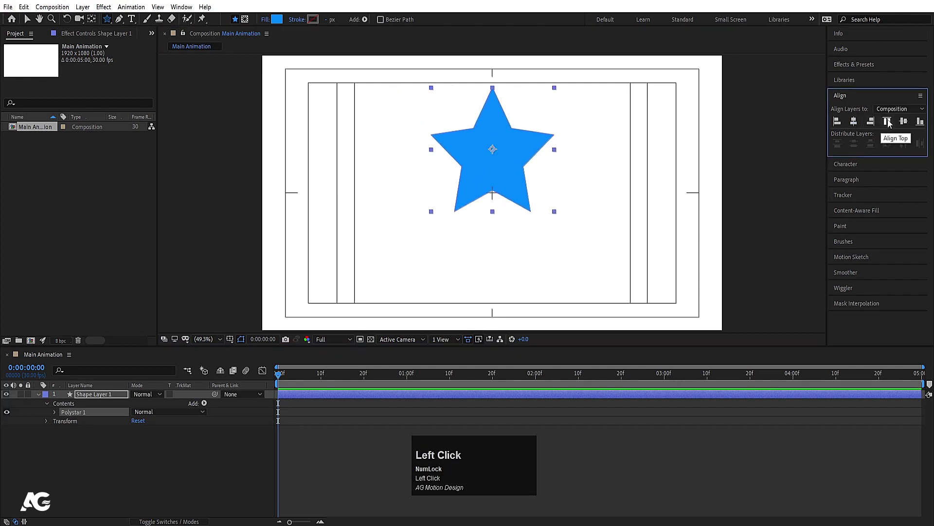
left_click(903, 121)
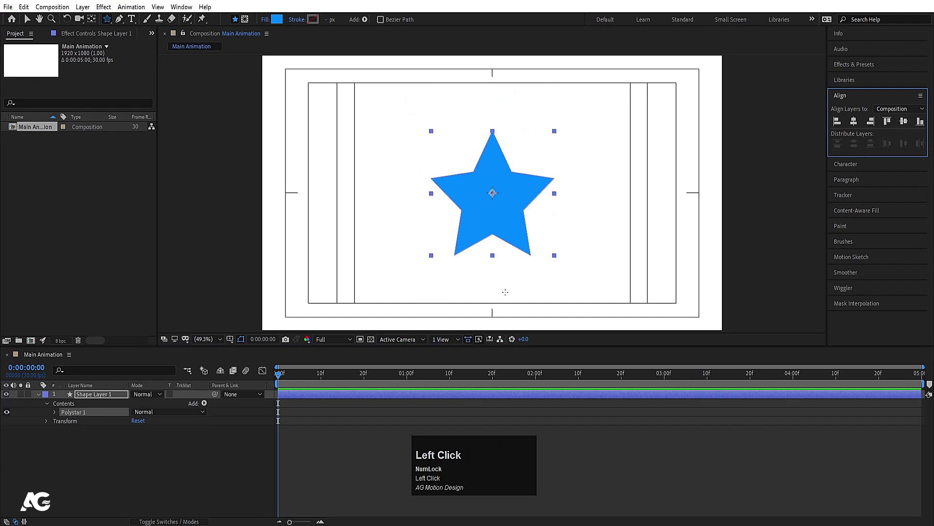
key("s")
left_click_drag(145, 403, 129, 404)
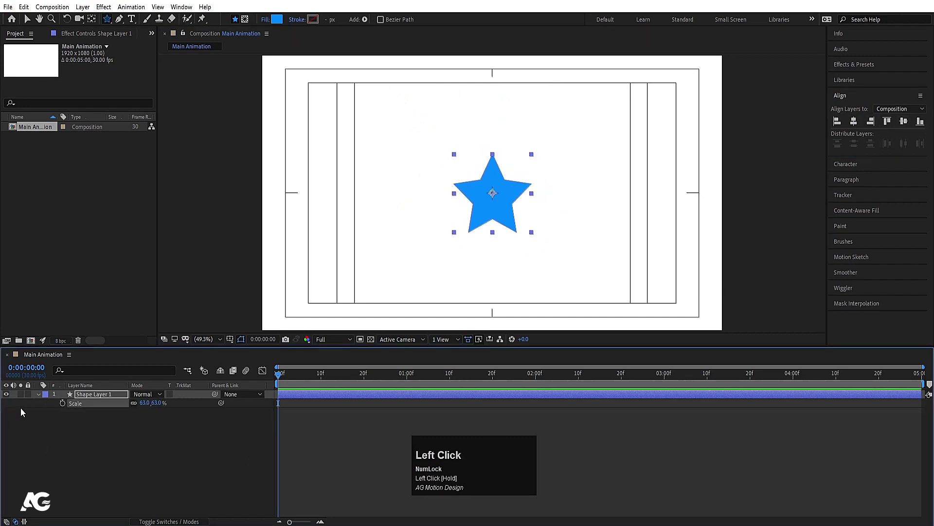
Step: Expand Shape Layer 1 > Contents > Polystar 1 > Polystar Path 1 to show Points and radius settings
left_click(34, 398)
left_click(36, 394)
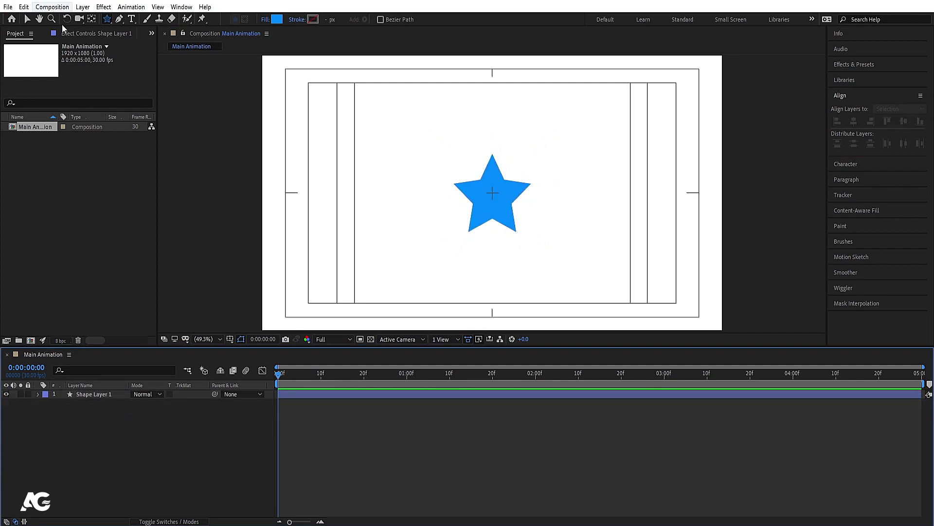
left_click(25, 397)
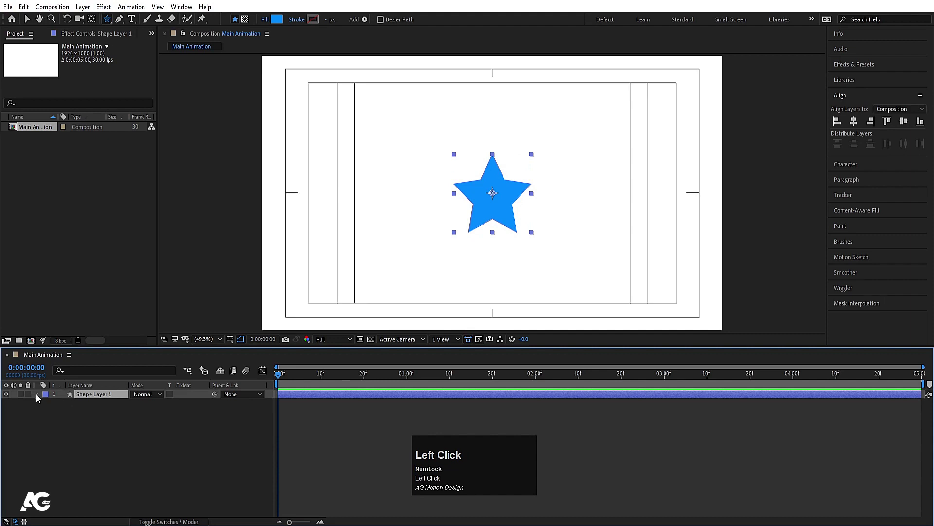
left_click(37, 394)
left_click(45, 403)
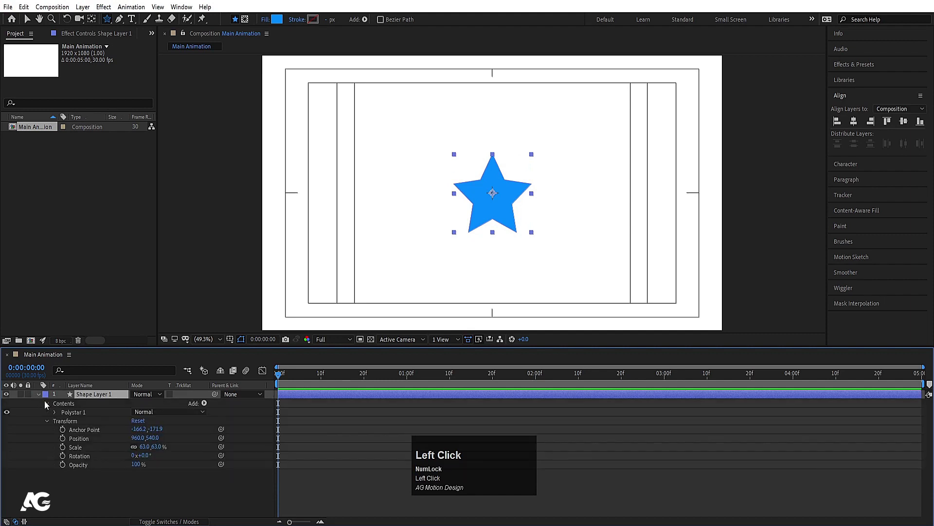
left_click(54, 412)
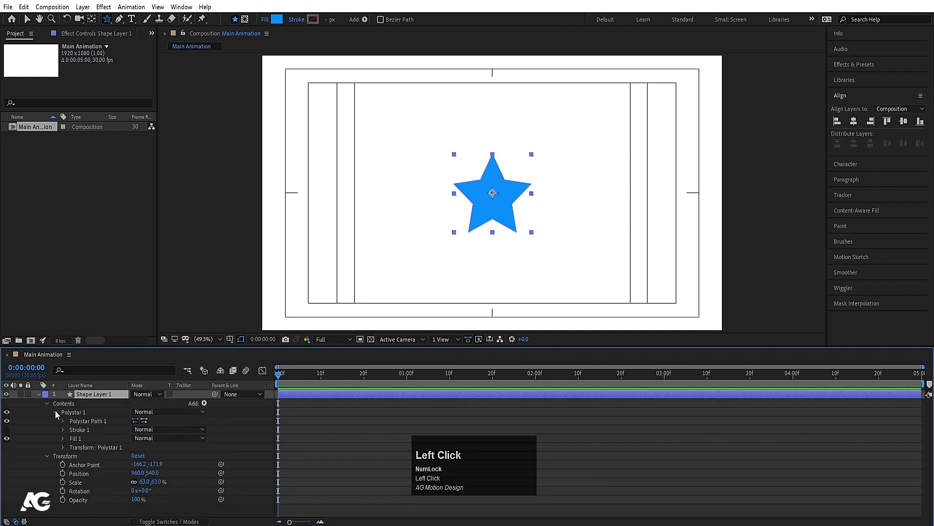
left_click(64, 420)
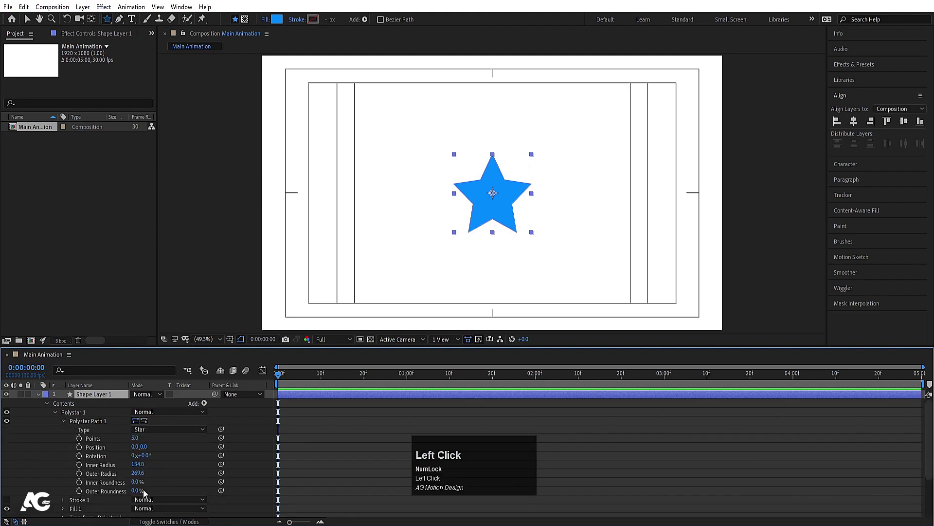
Step: Set the star's Points to 6
left_click(134, 438)
key("Return")
left_click(173, 472)
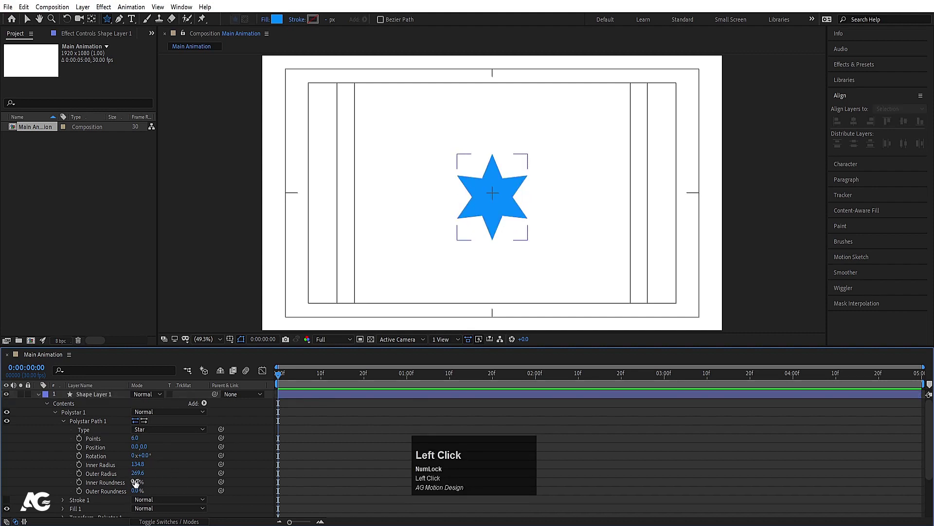
Step: Reset Inner Roundness to 0% and set its first keyframe
mouse_move(137, 482)
left_mouse_down()
mouse_move(471, 432)
mouse_move(129, 478)
left_mouse_up()
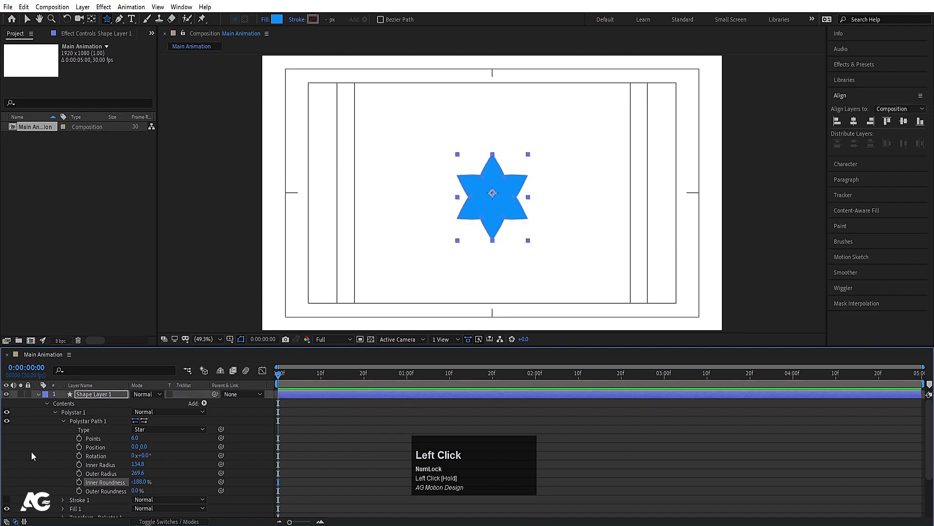
left_click(139, 482)
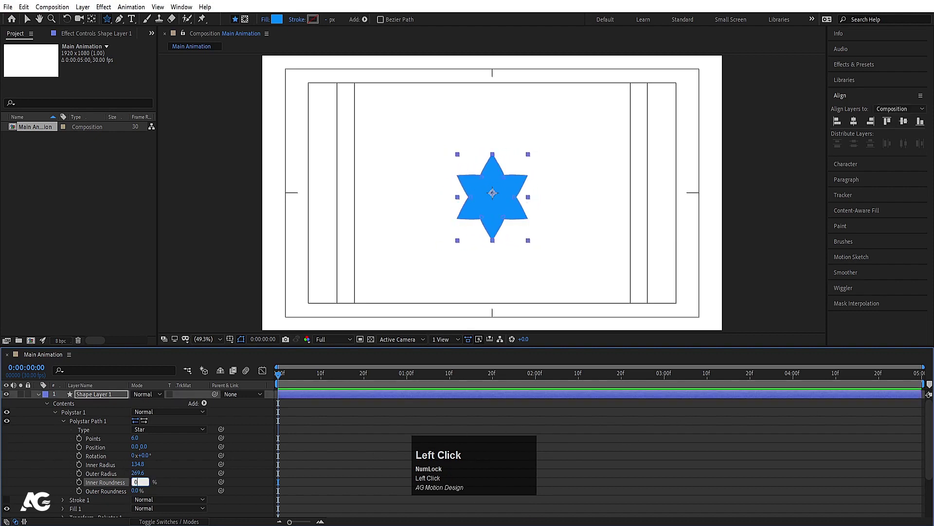
key("Return")
left_click(103, 483)
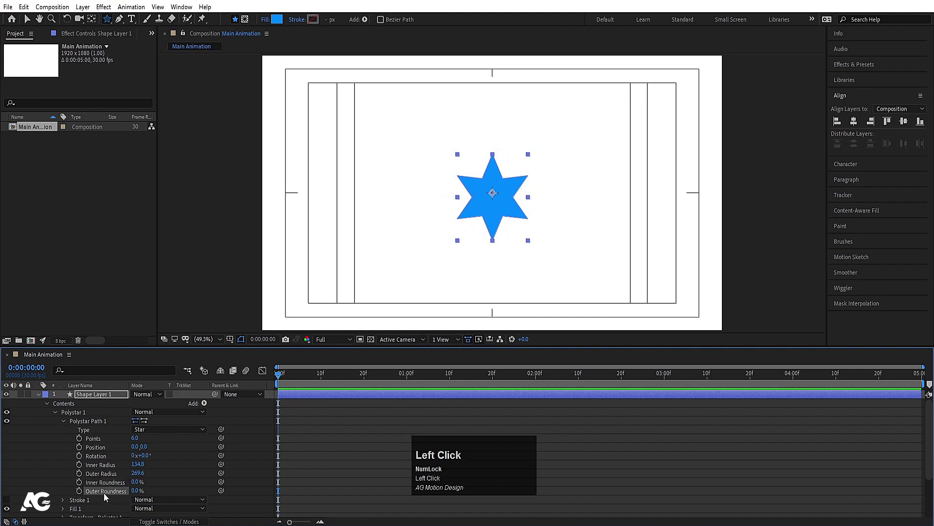
left_click(79, 482)
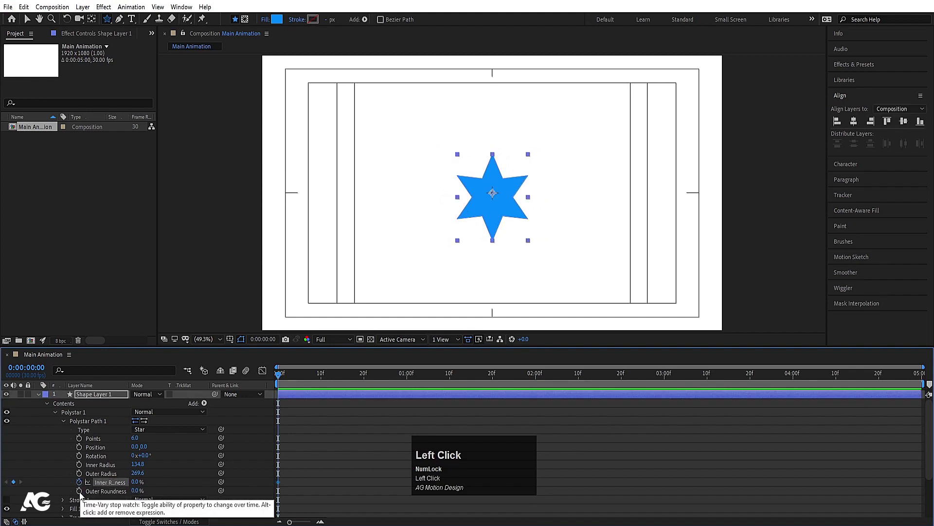
Step: Keyframe Outer Roundness at 0% and move the current time to 2 seconds
left_click(79, 490)
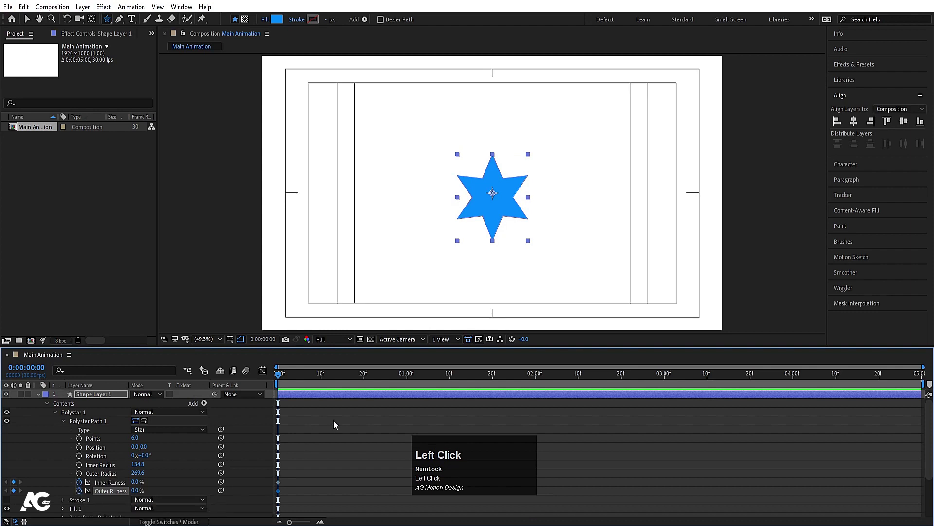
key("u")
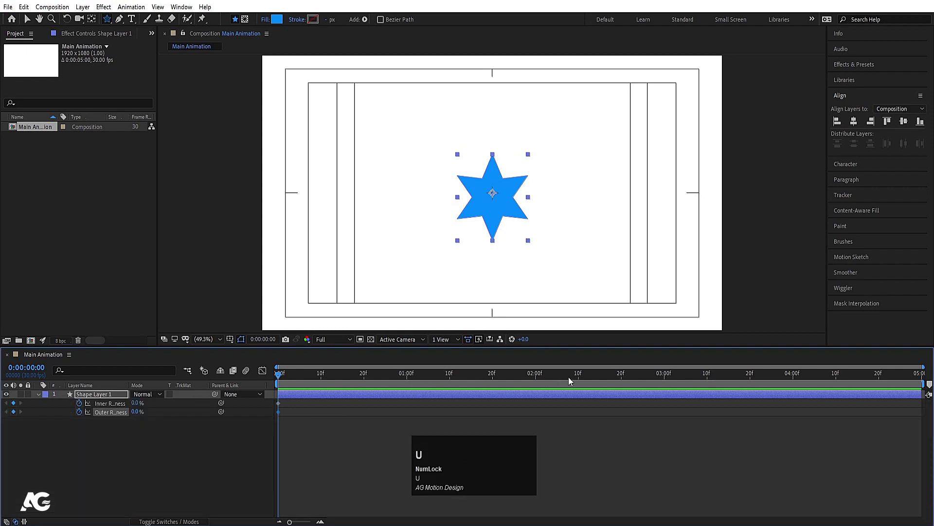
left_click(71, 430)
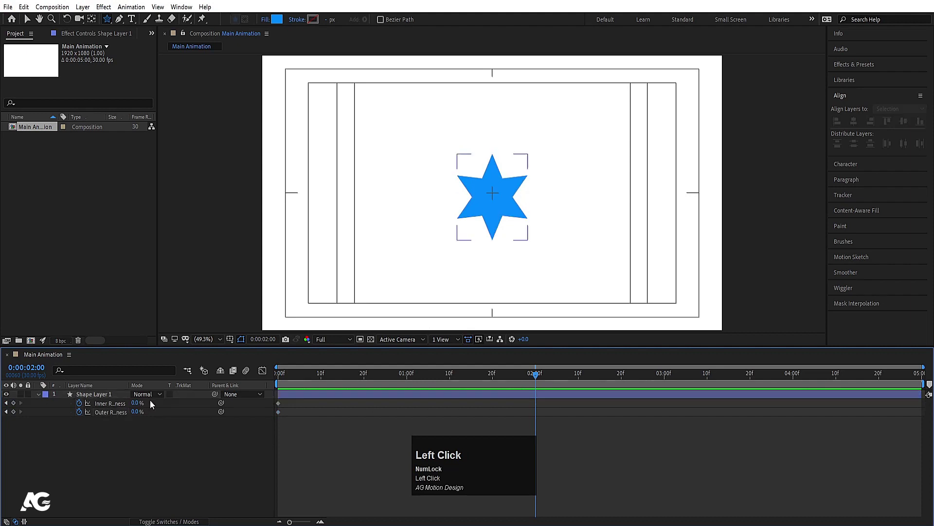
Step: At 2 seconds, raise Inner Roundness to 8192% and Outer Roundness to 2959%
left_click_drag(137, 403, 836, 386)
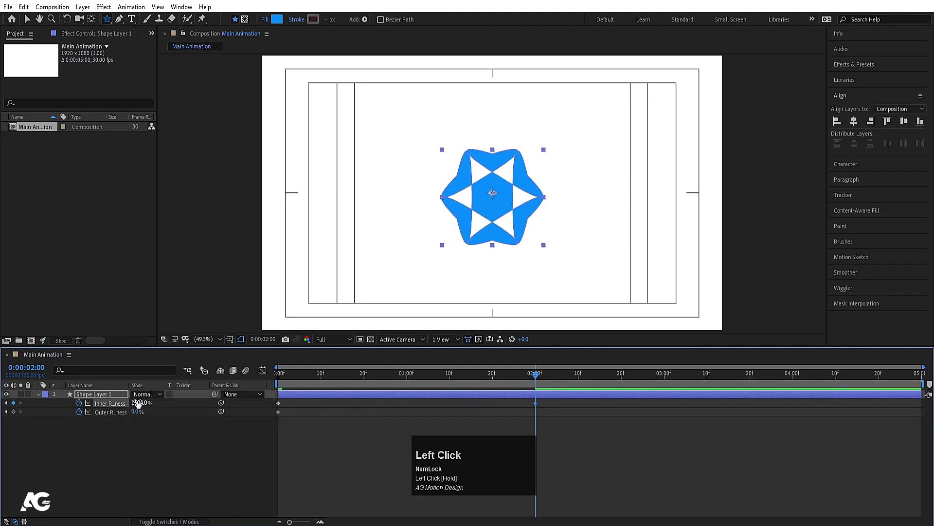
left_click_drag(140, 403, 228, 395)
left_click_drag(34, 411, 612, 315)
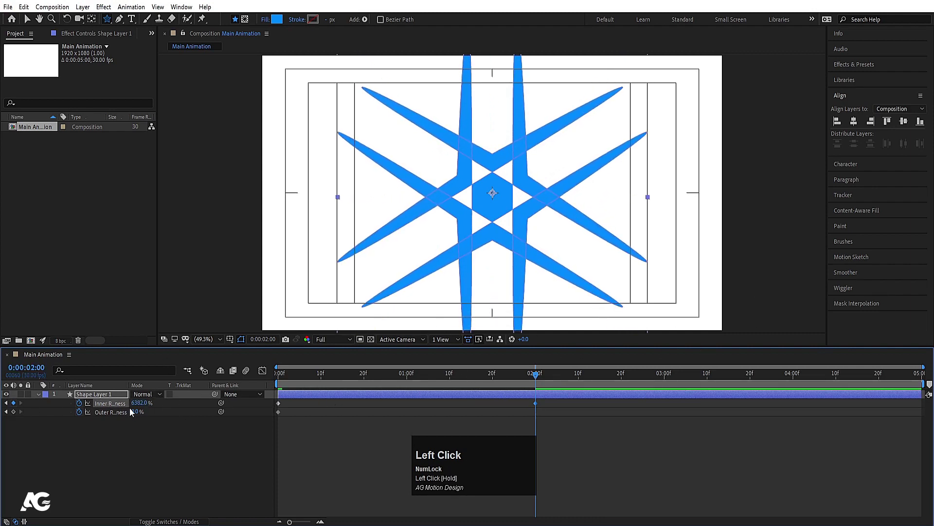
left_click_drag(137, 402, 193, 448)
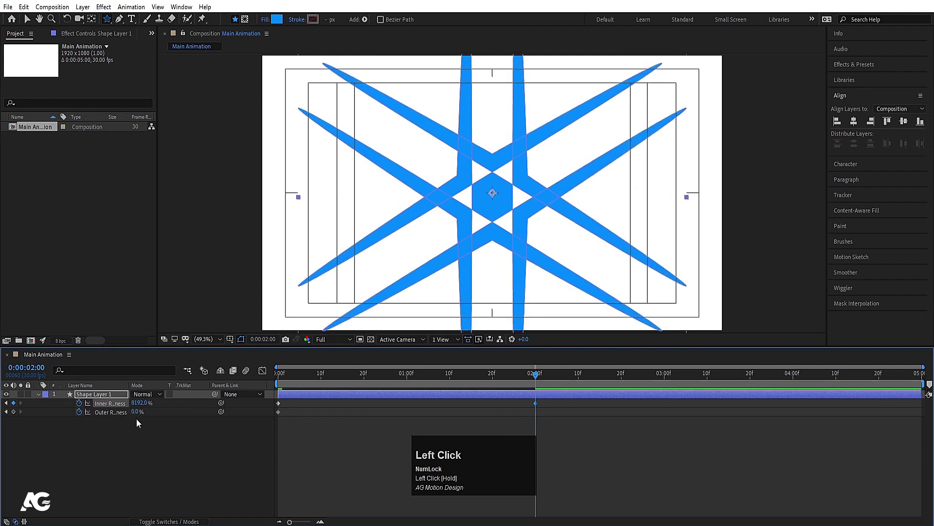
left_click_drag(136, 412, 705, 403)
Step: Preview the roundness animation from the start, then jump to the 2-second keyframe
left_click_drag(387, 375, 217, 379)
key("space")
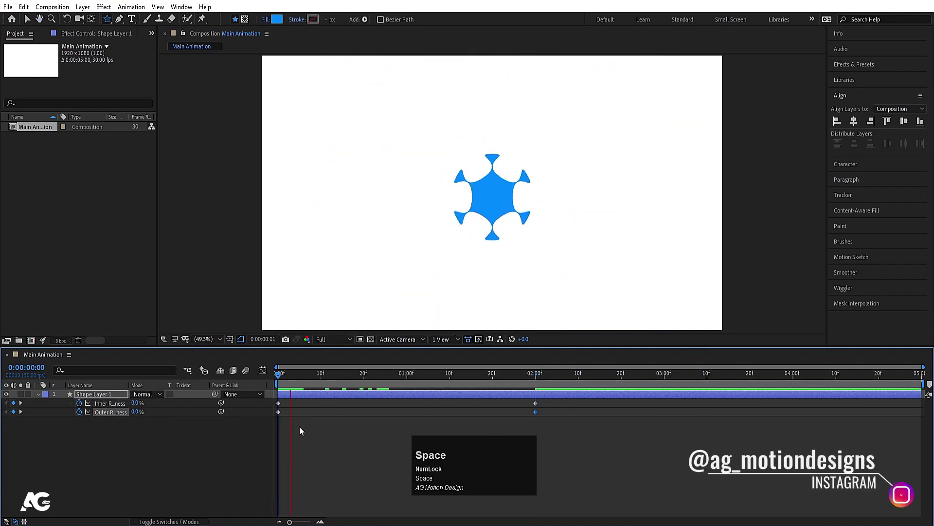
key("space")
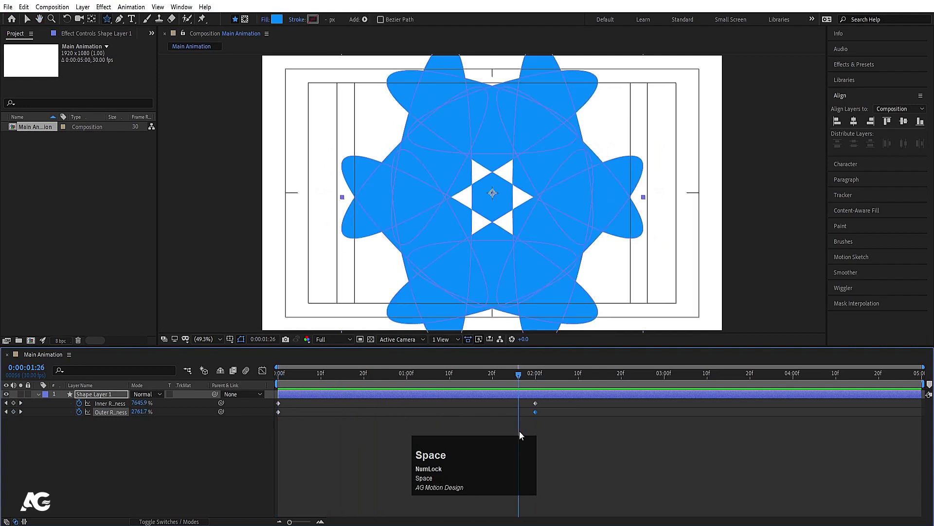
key("k")
Step: Set Outer Roundness to -27%, then lower it to about -584% for thin spikes
left_click(140, 411)
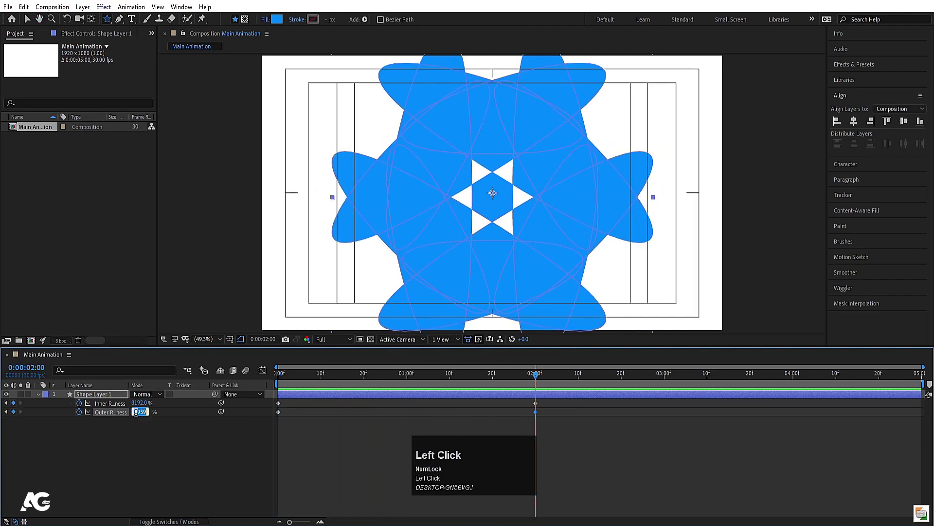
type("-27")
key("Return")
left_click(115, 411)
left_click_drag(115, 412, 62, 405)
left_click_drag(138, 412, 250, 382)
left_click_drag(135, 416, 249, 394)
left_click(282, 384)
key("space")
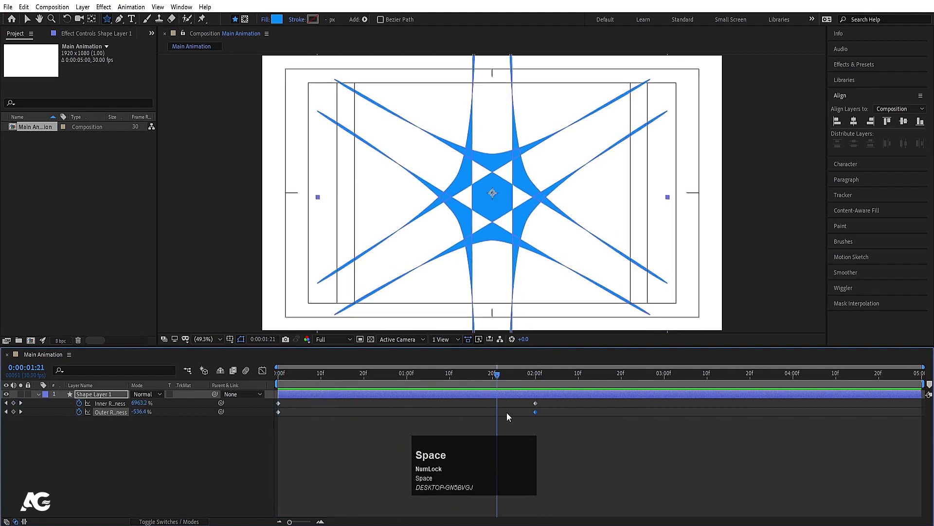
Step: Move both ending roundness keyframes to 3 seconds and preview the slower morph
left_click_drag(506, 398, 666, 403)
left_click_drag(349, 373, 153, 398)
key("space")
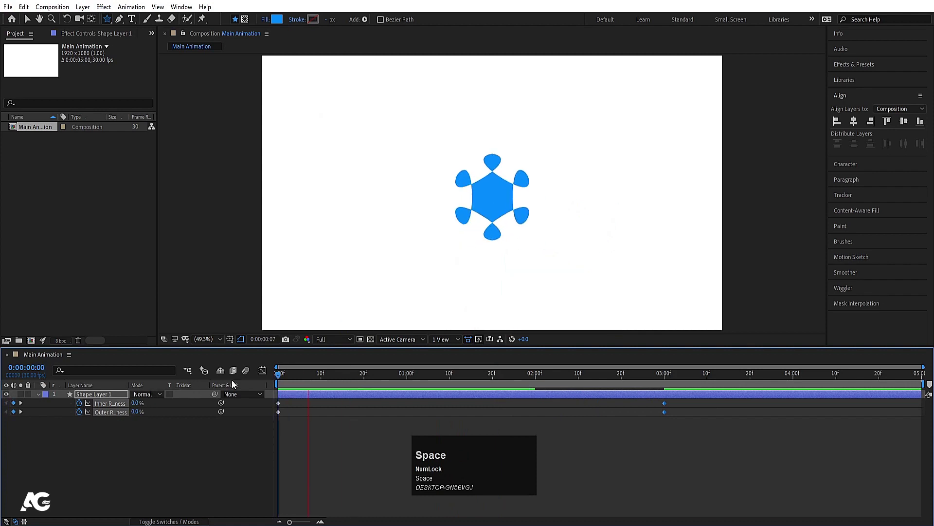
key("space")
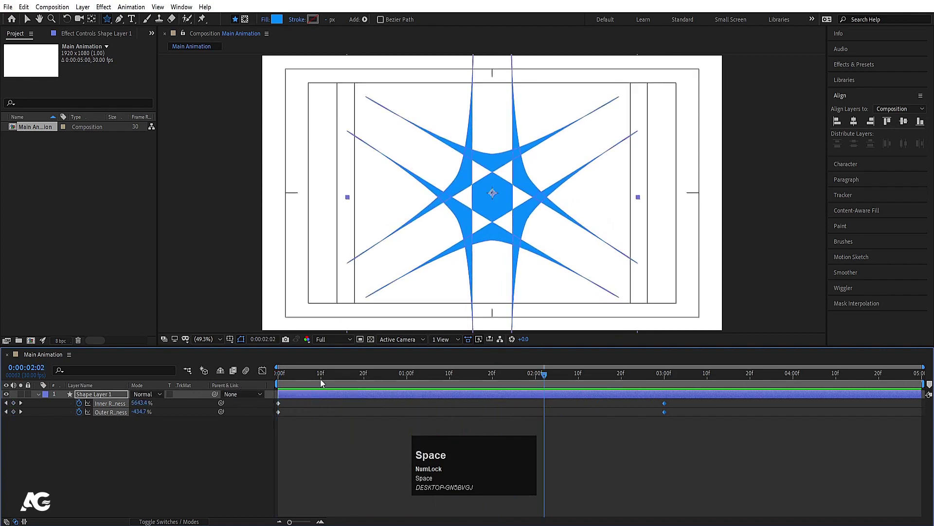
left_click(142, 392)
left_click(98, 395)
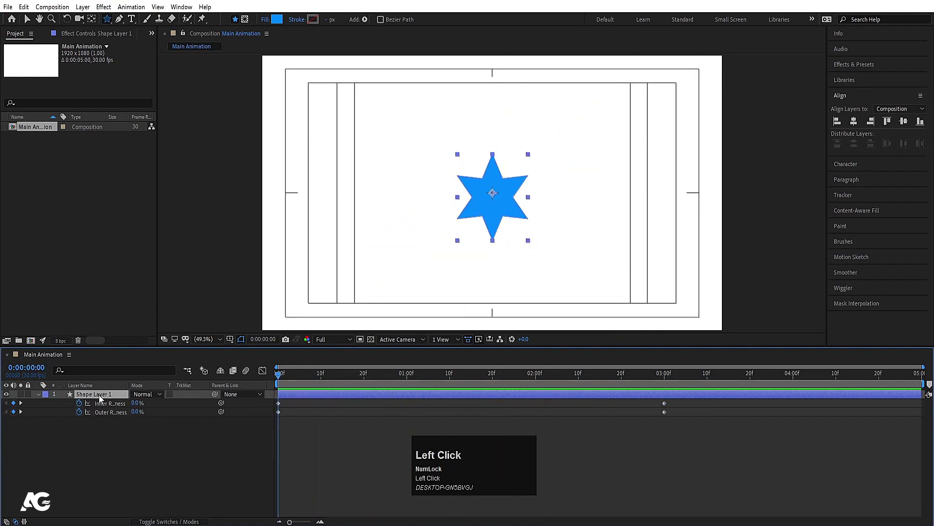
Step: Add a Rotation keyframe at 0° on the first frame
key("r")
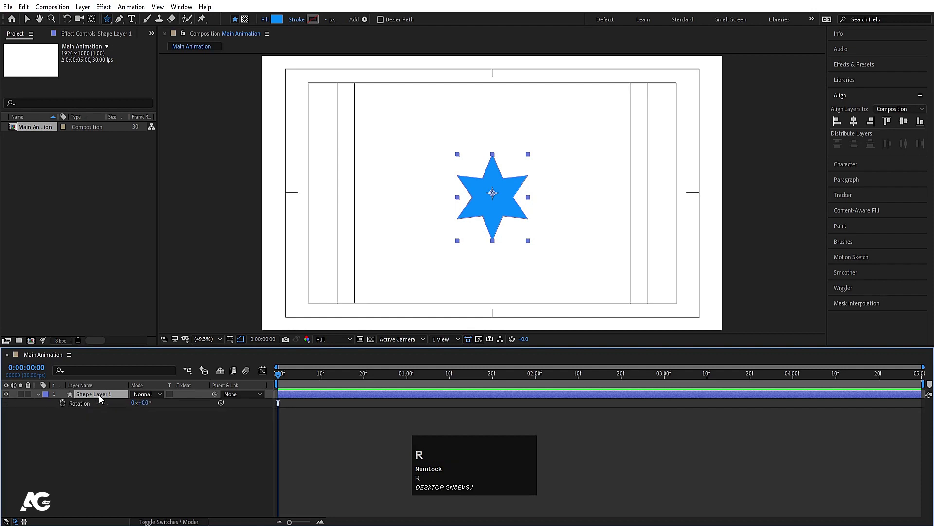
left_click(62, 403)
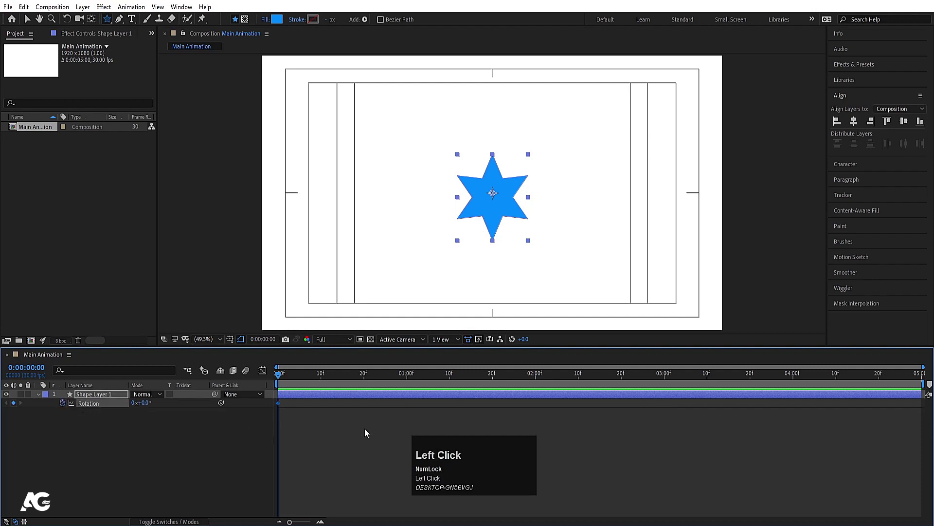
key("u")
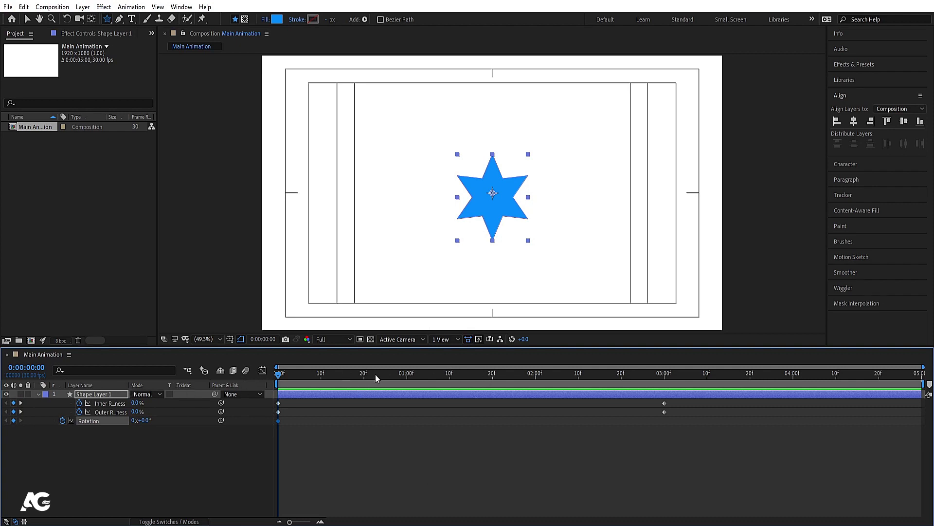
left_click_drag(375, 378, 665, 477)
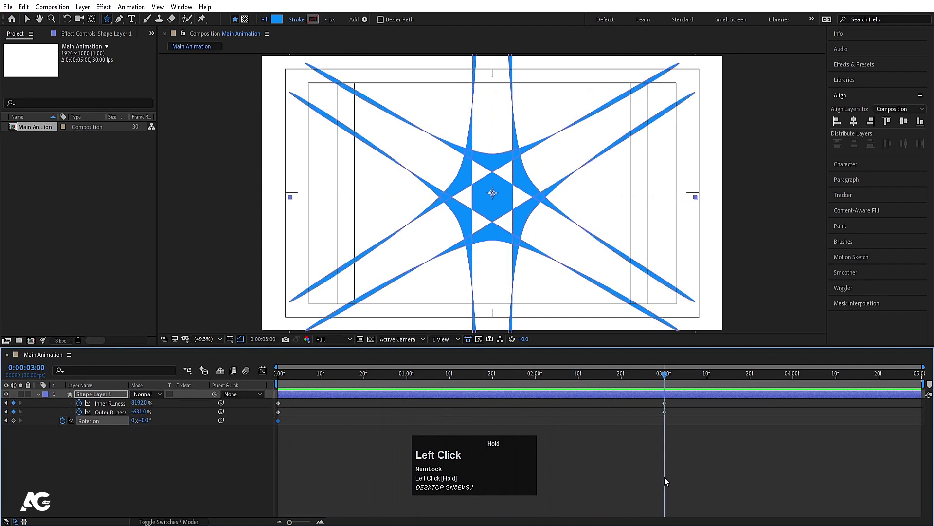
Step: Rotate the star at 3 seconds to create the ending keyframe, and preview the spin
left_click_drag(139, 423, 199, 420)
left_click(279, 383)
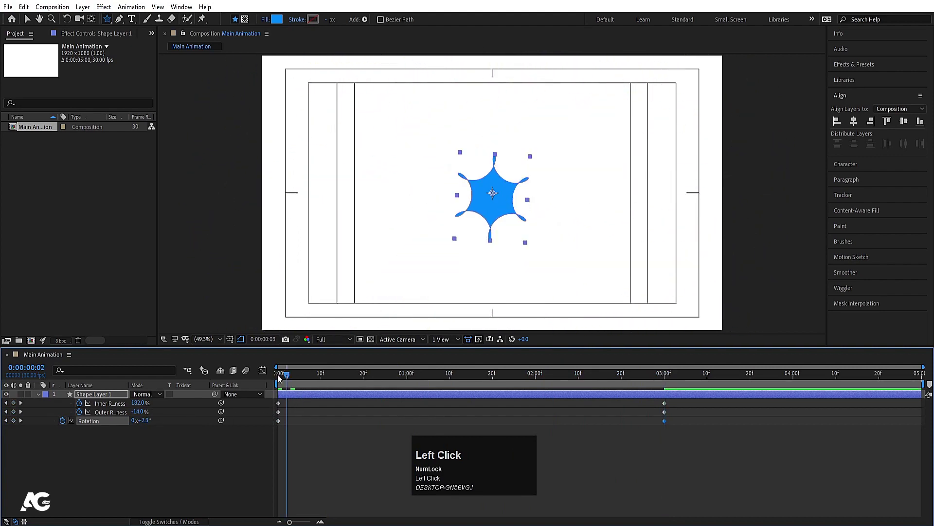
key("space")
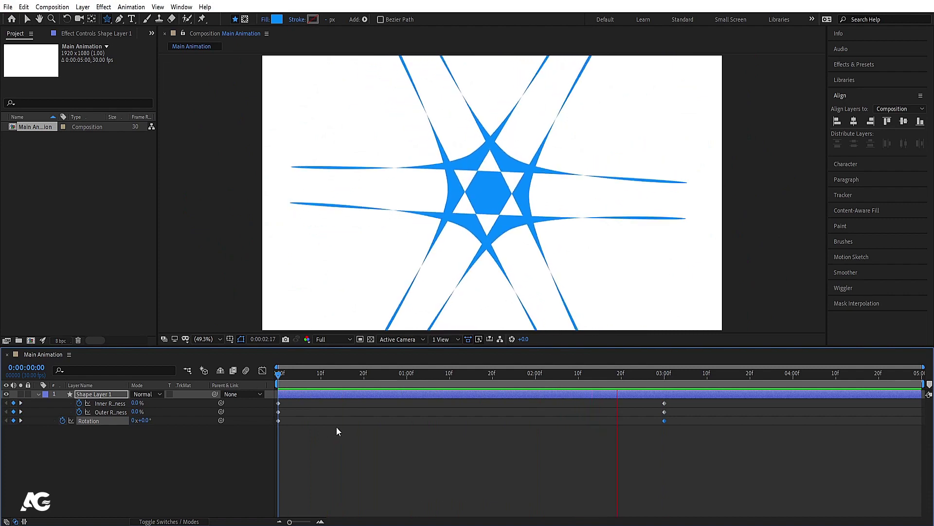
left_click(338, 427)
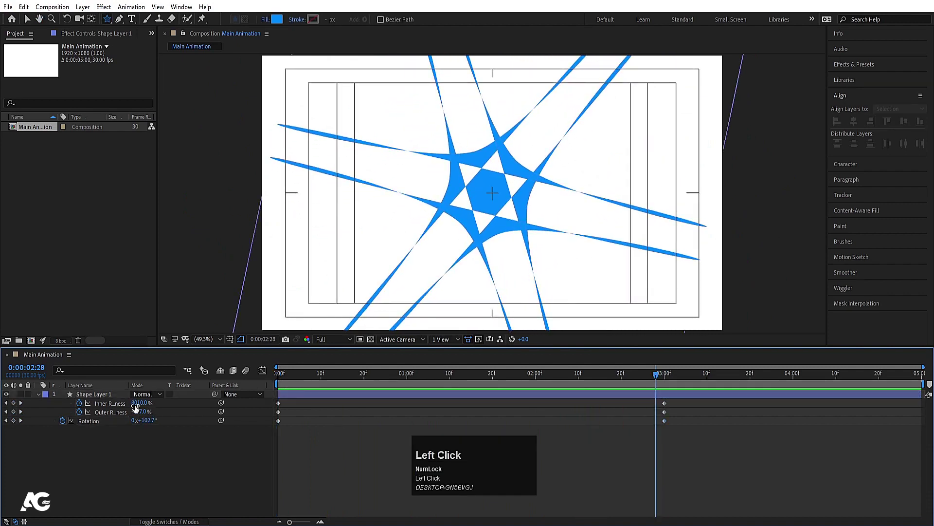
left_click(92, 394)
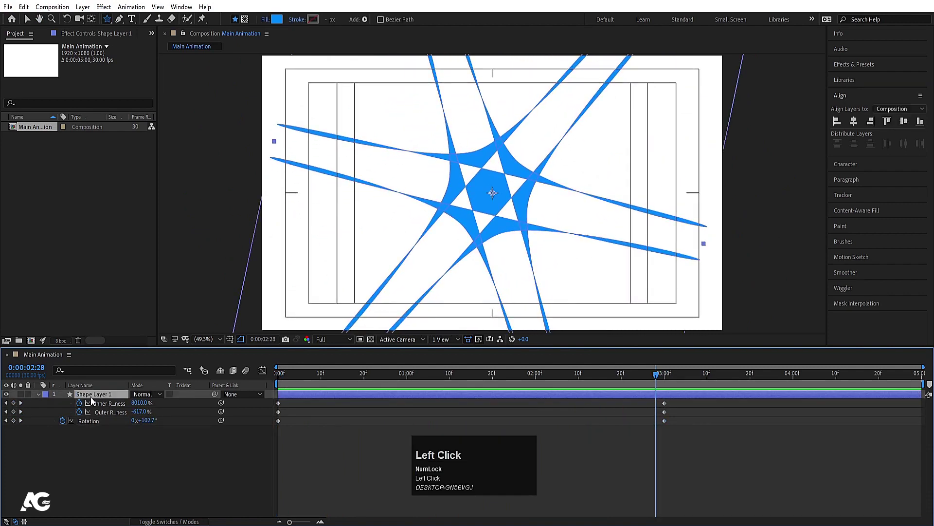
Step: Duplicate the star layer and fill the copy, Shape Layer 2, with violet
key("ctrl")
key("ctrl+d")
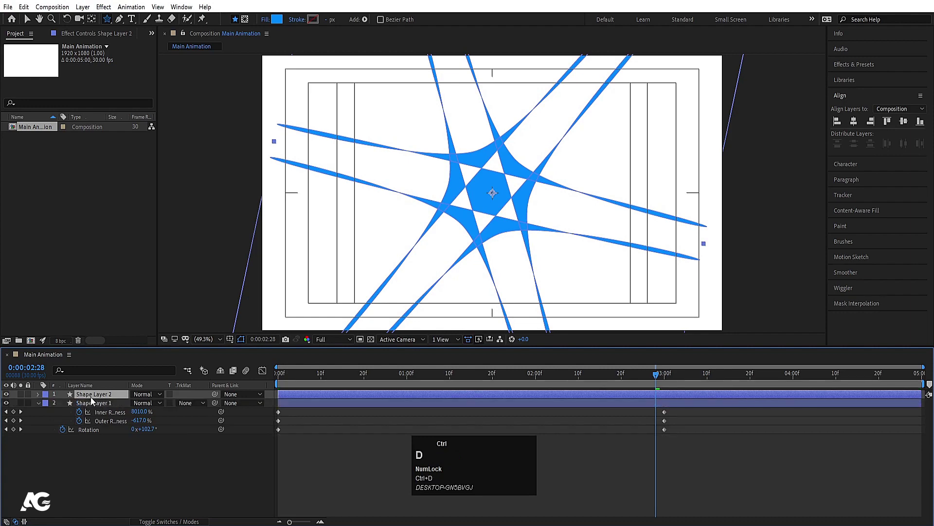
left_click(276, 20)
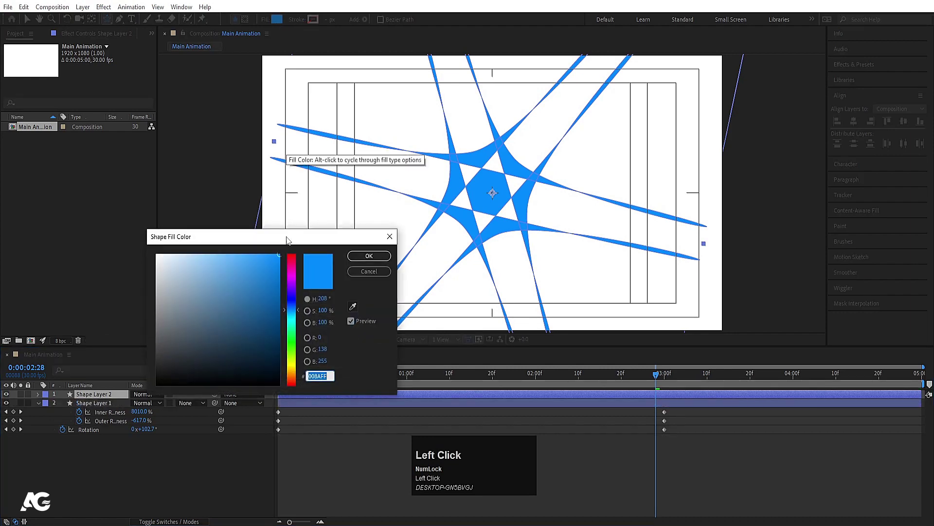
type("5A00FF")
left_click(355, 256)
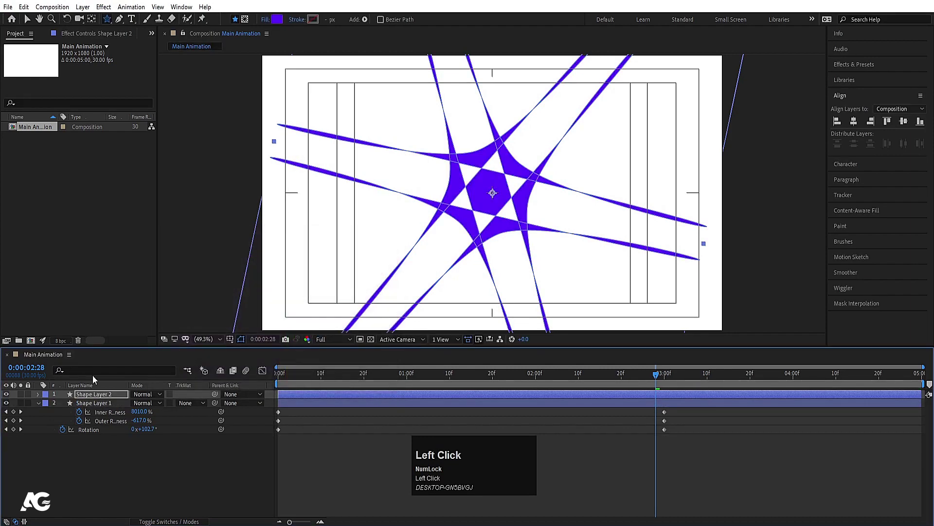
Step: Duplicate the violet star and make Shape Layer 3 magenta FF00F0
key("ctrl+d")
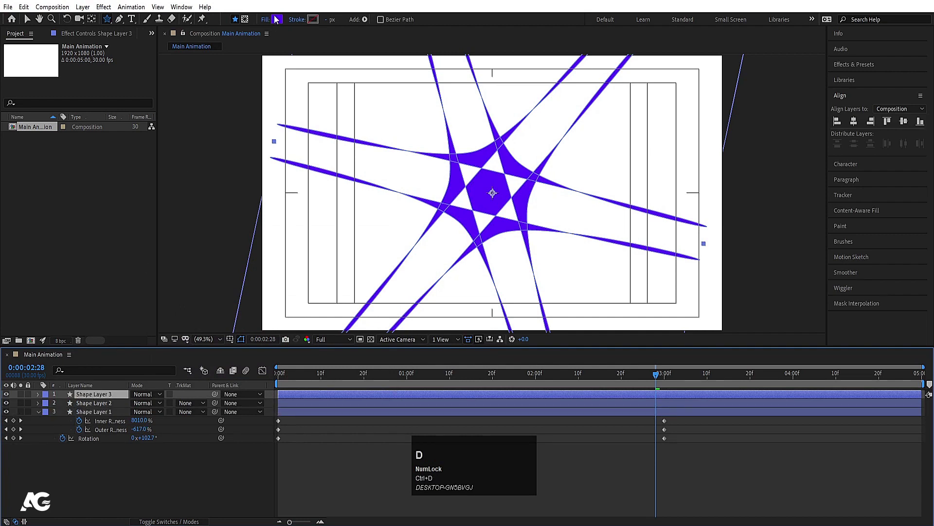
left_click(276, 20)
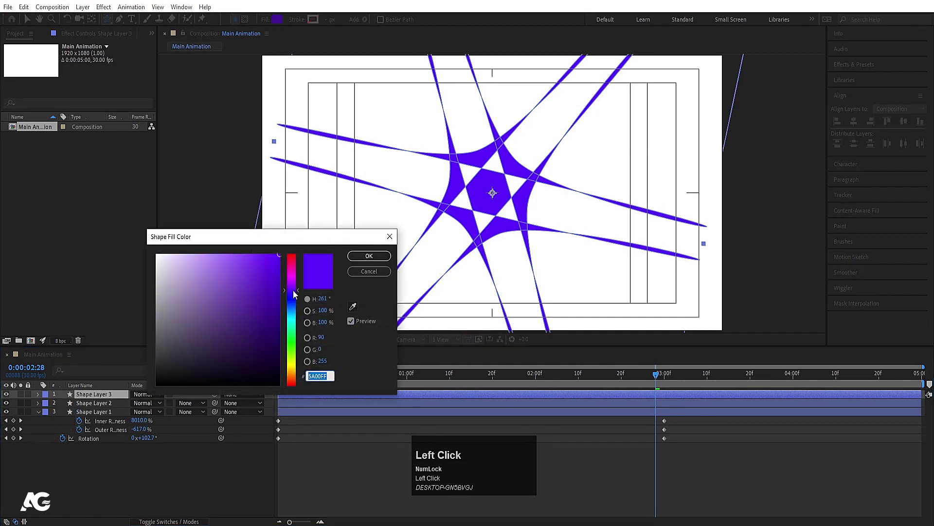
left_click_drag(293, 290, 287, 275)
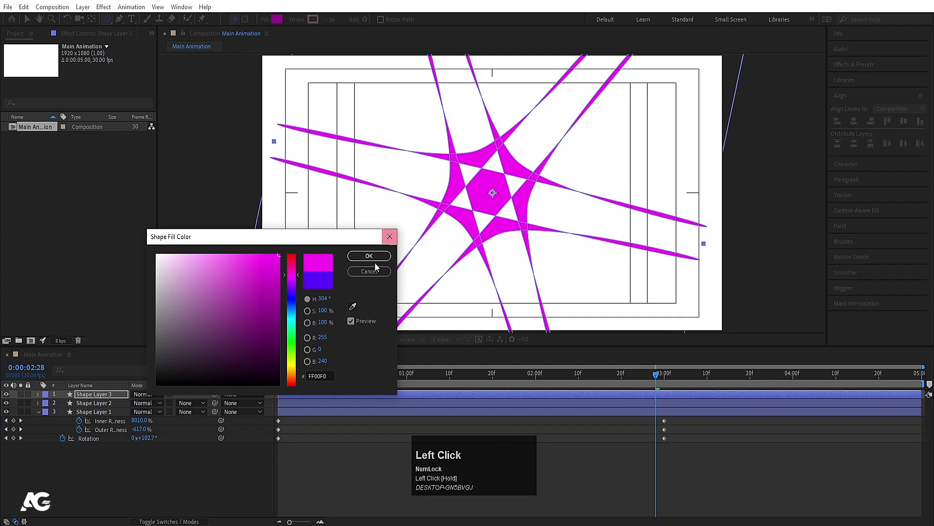
left_click(374, 259)
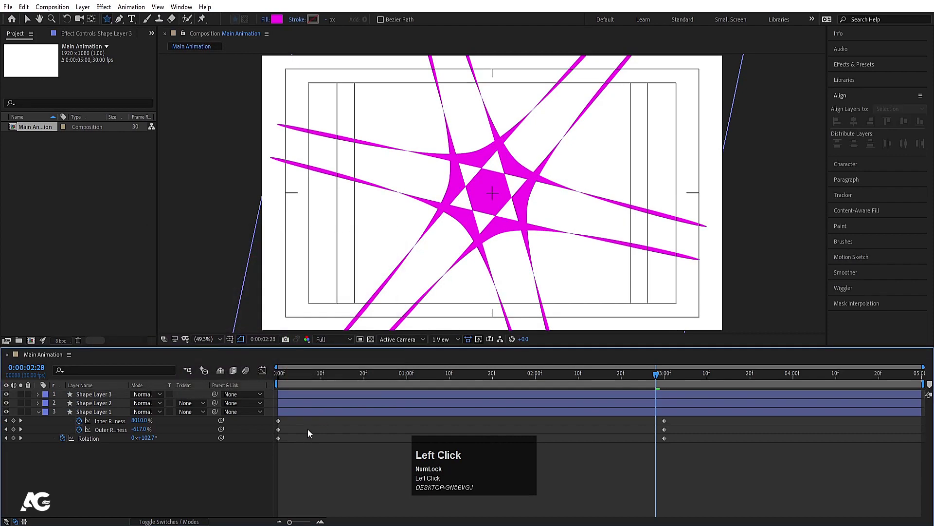
key("u")
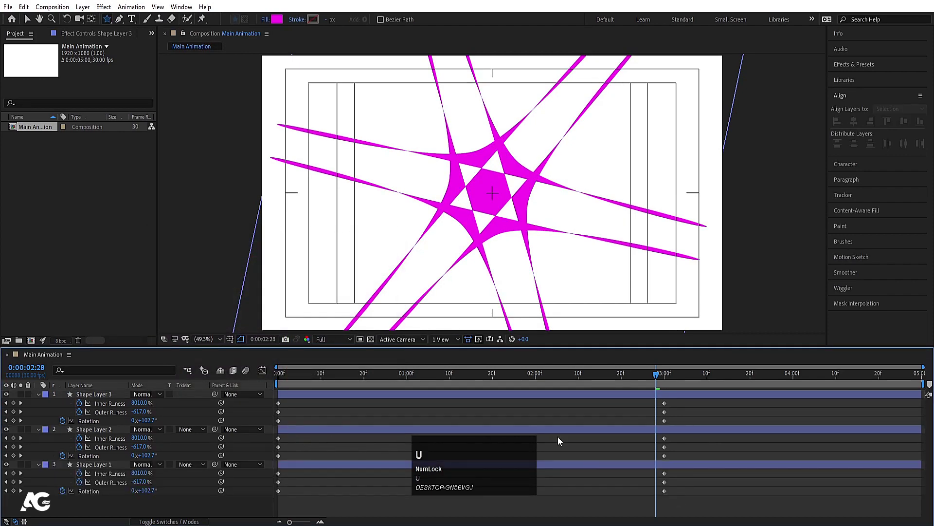
Step: Offset Shape Layer 2 and Shape Layer 3 keyframes progressively later and preview the trail
left_click_drag(682, 436, 290, 446)
left_click_drag(704, 403, 292, 411)
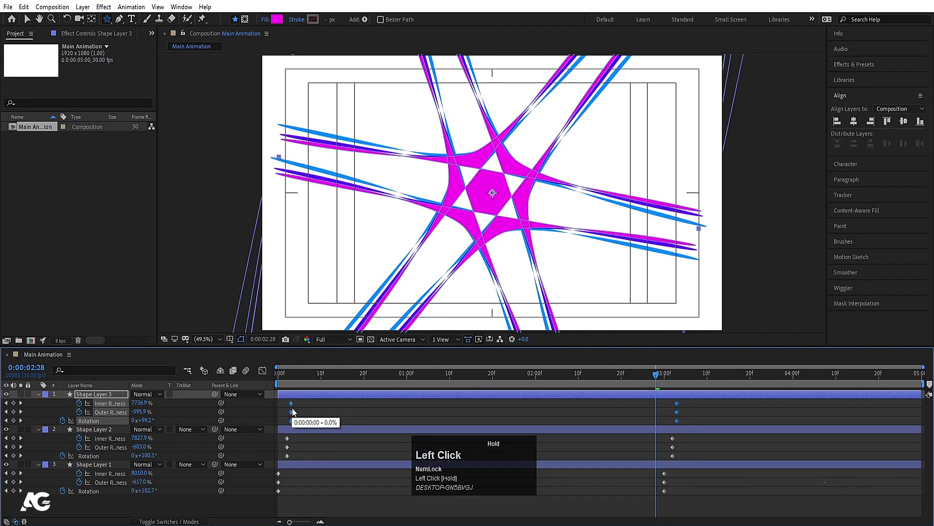
left_click(293, 377)
key("space")
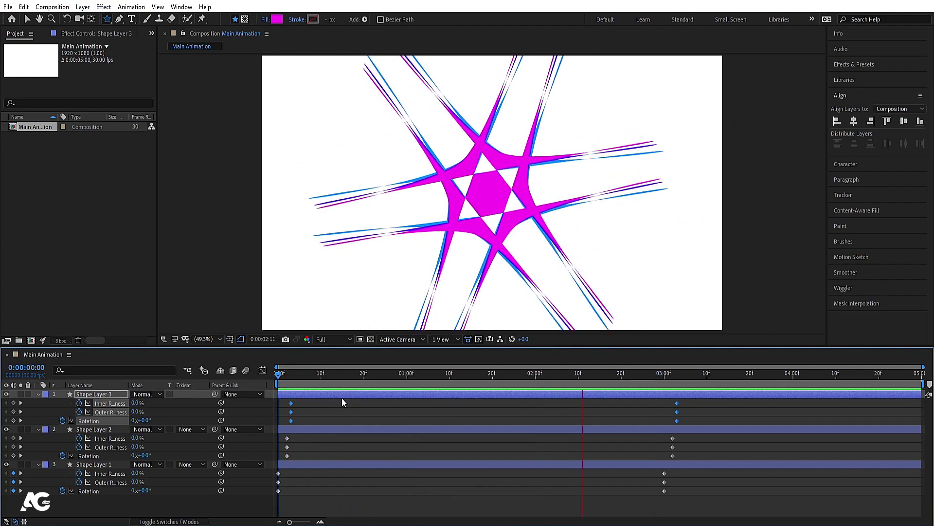
key("space")
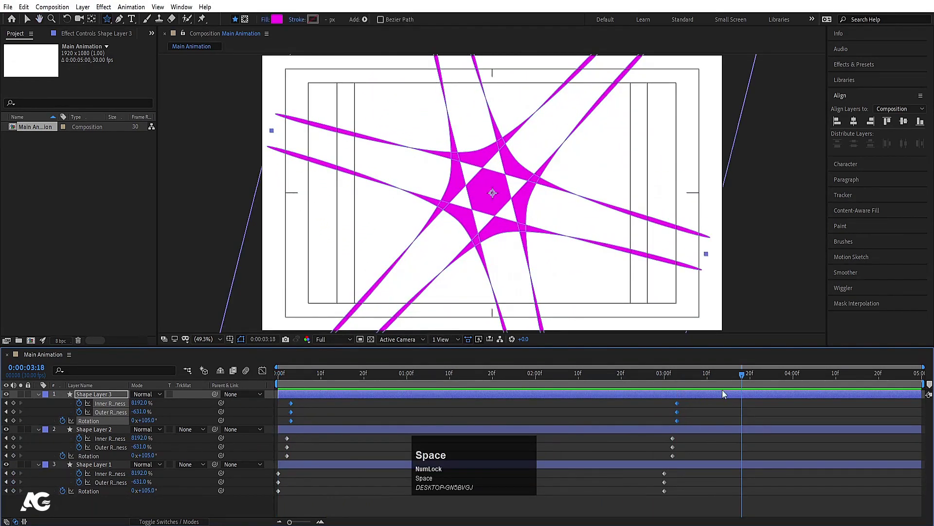
Step: Replay the staggered animation from the start and tidy Shape Layer 3's expanded properties
left_click(645, 380)
key("space")
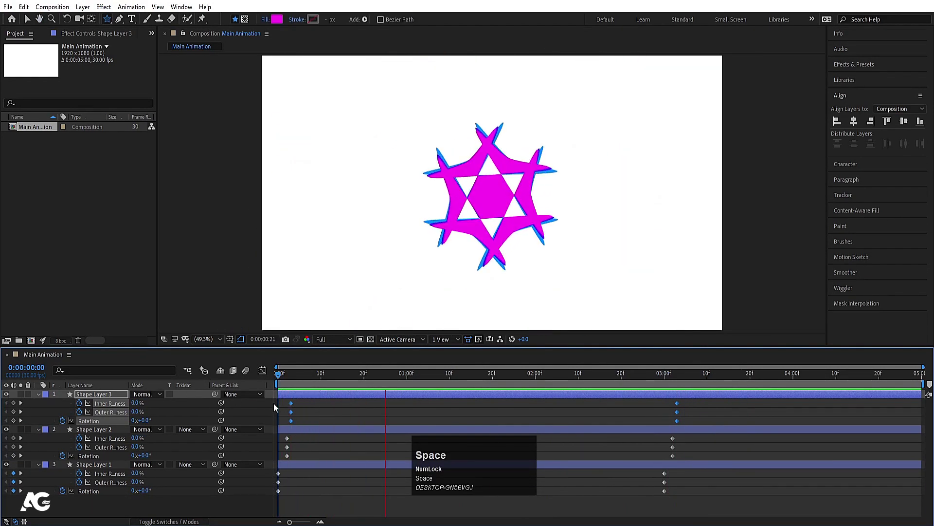
left_click(321, 402)
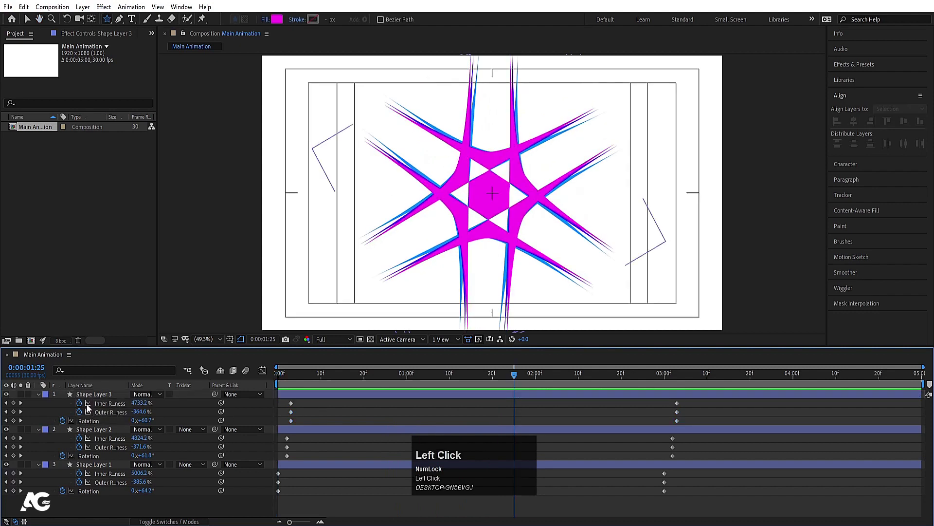
left_click(39, 395)
left_click(39, 395)
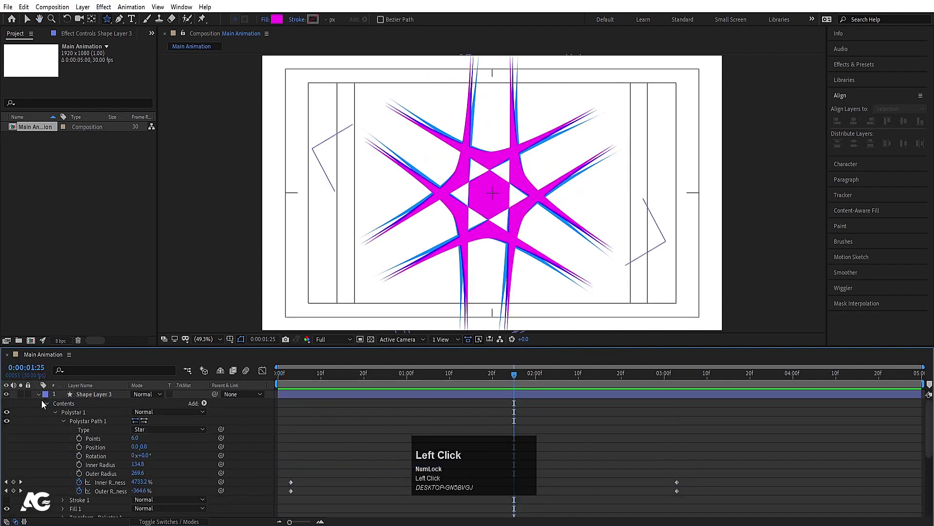
left_click(54, 412)
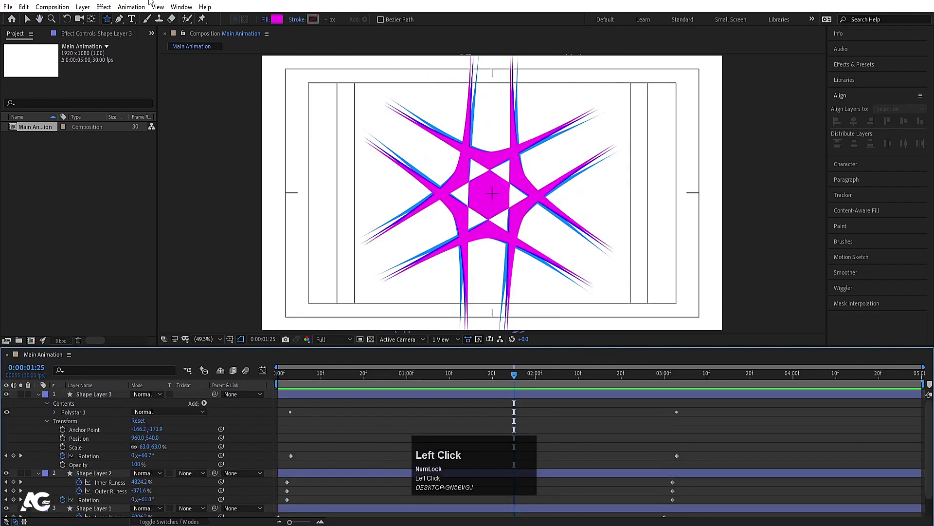
Step: Return the playhead to frame 0 and hide all layers' keyframed properties
left_click(107, 19)
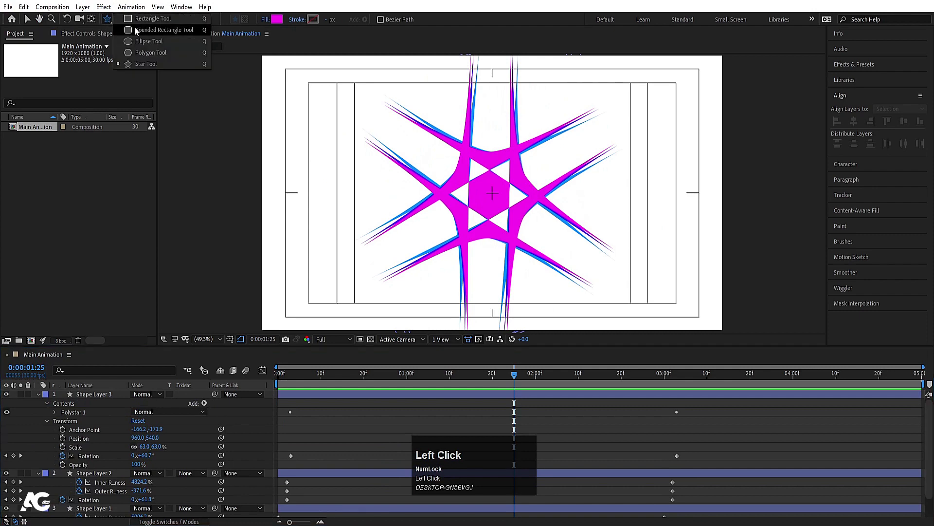
left_click(333, 423)
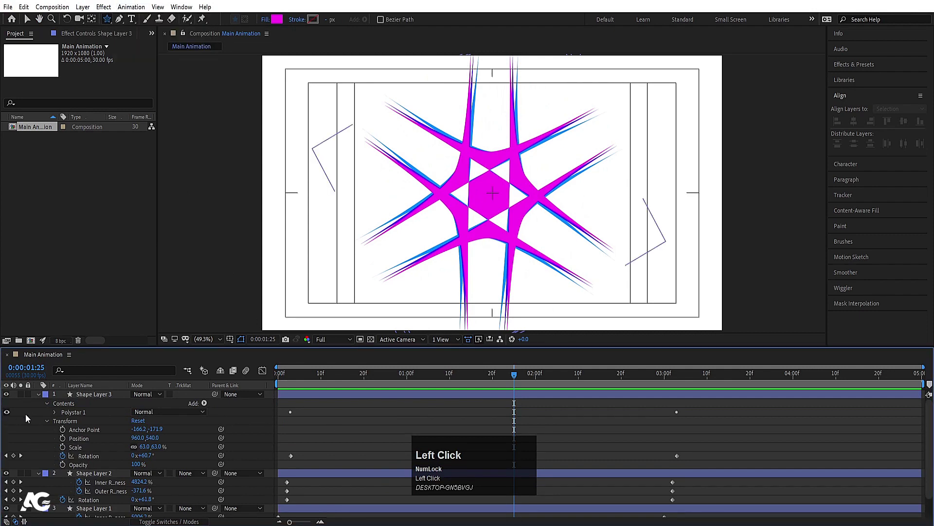
left_click(315, 407)
key("u")
left_click_drag(297, 376, 257, 376)
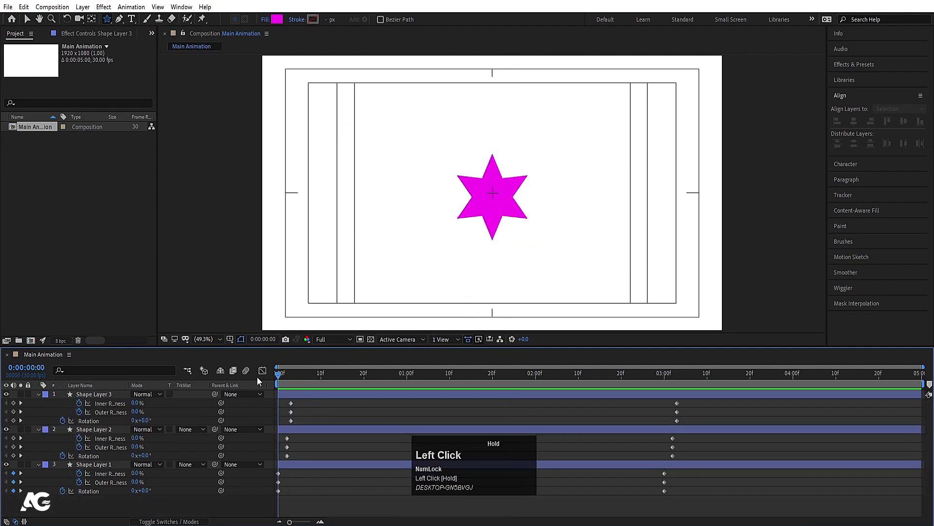
key("u")
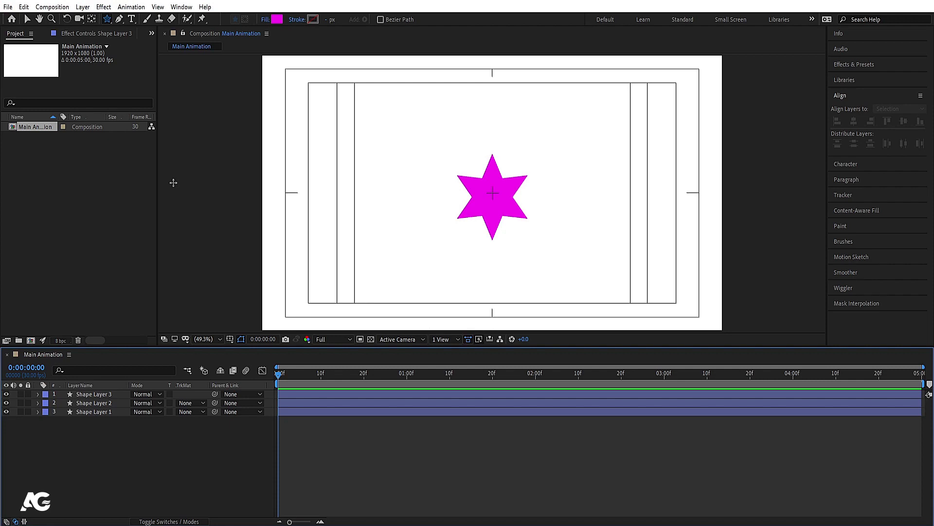
Step: Create a new composition named 'graph editors', discarding a first cancelled attempt
key("ctrl")
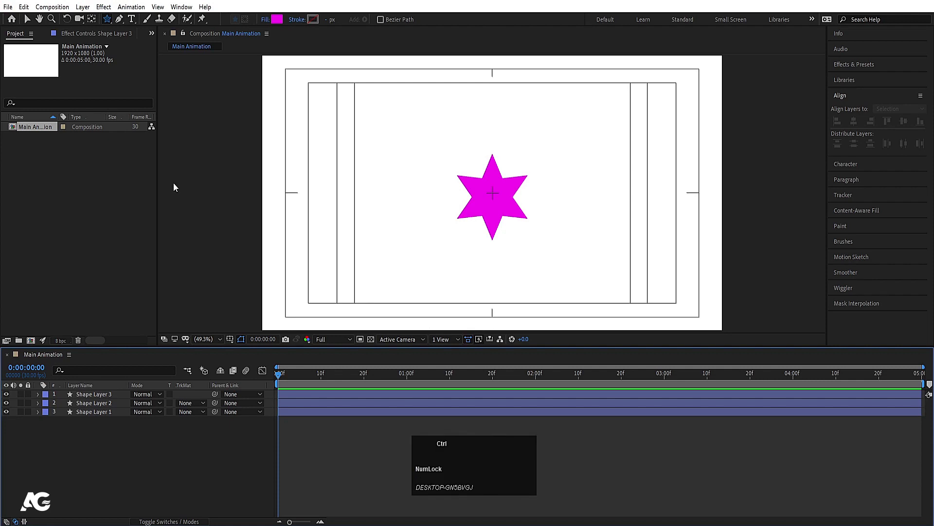
key("ctrl+n")
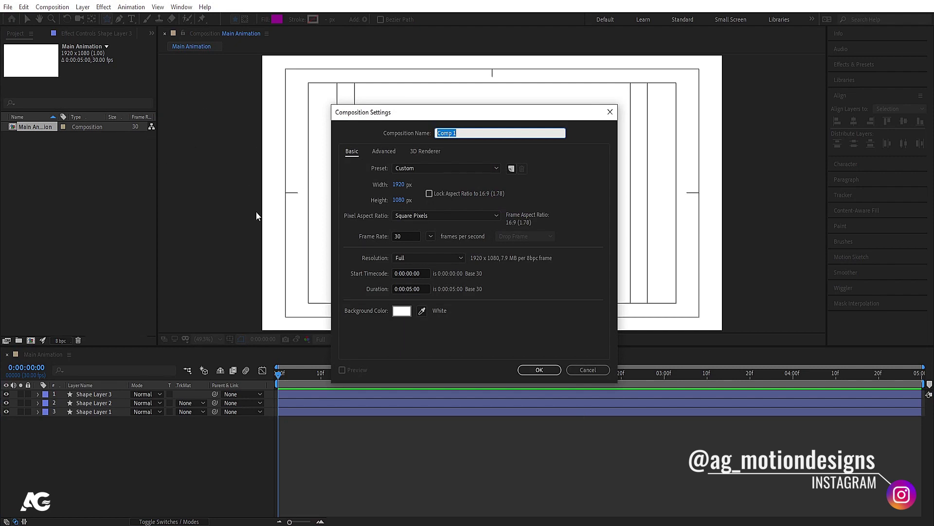
left_click(580, 372)
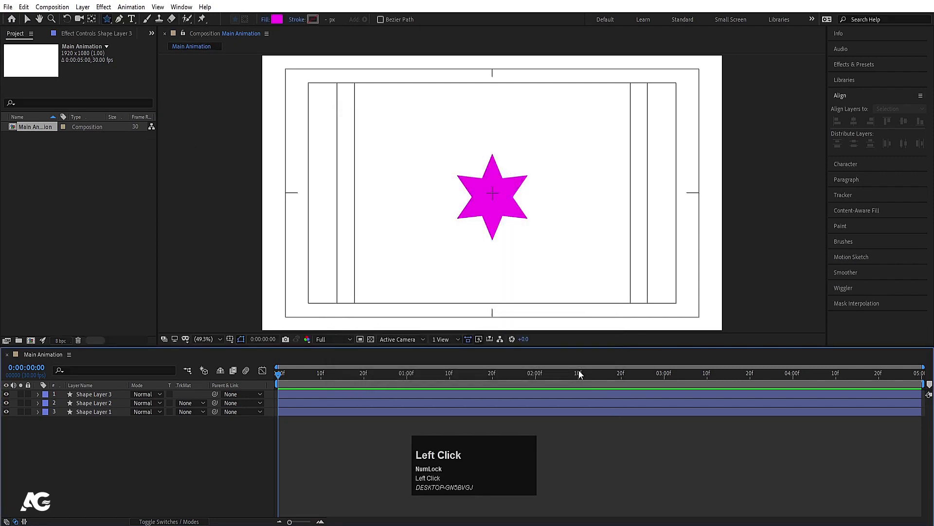
key("ctrl+n")
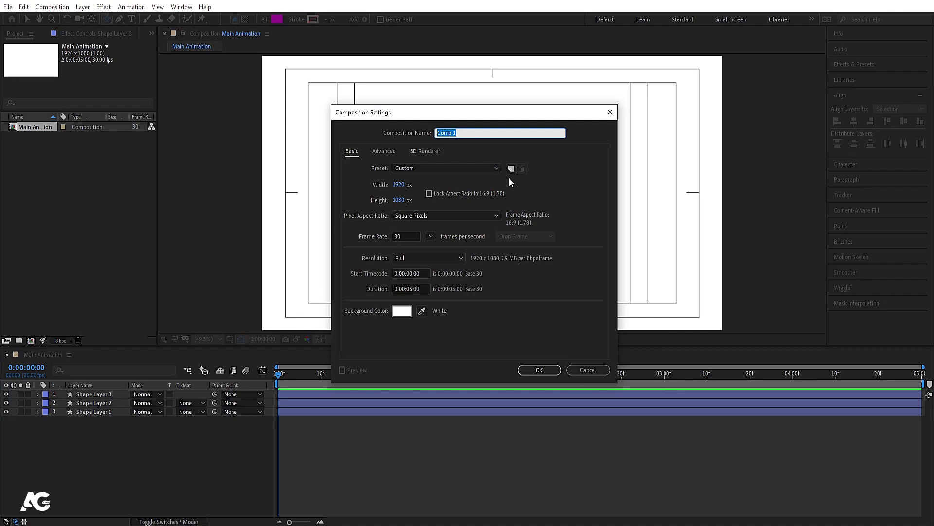
type("graph")
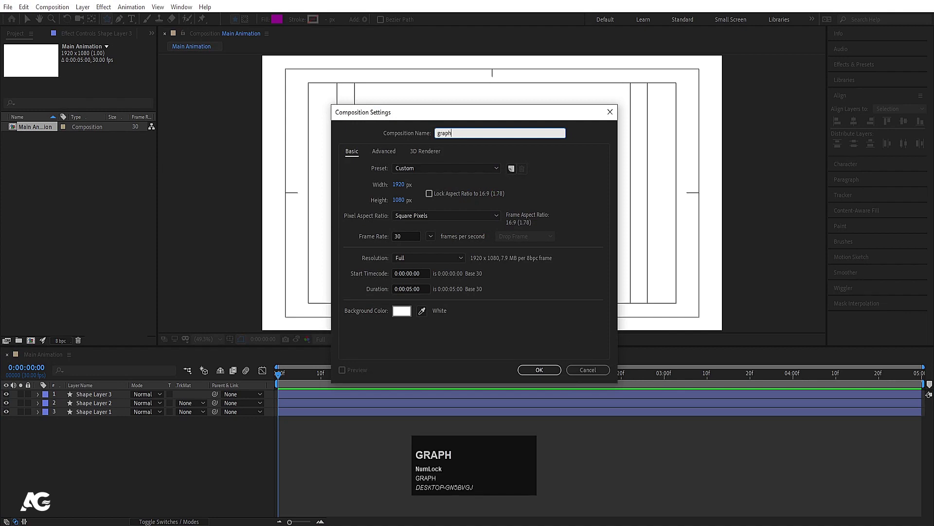
type(" editop")
type("or")
key("Return")
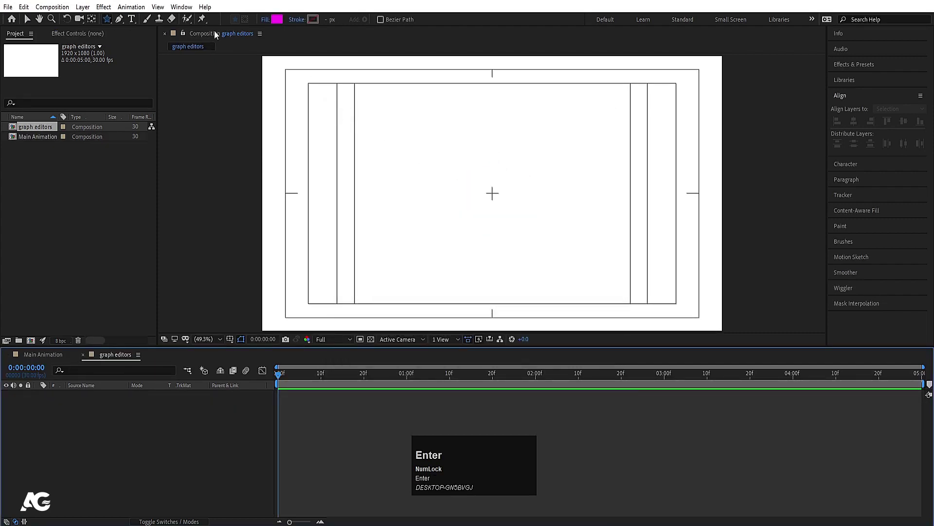
Step: Draw a magenta star near the upper left, centre its anchor, and move it down-right
key("Num_Lock")
left_click(368, 91)
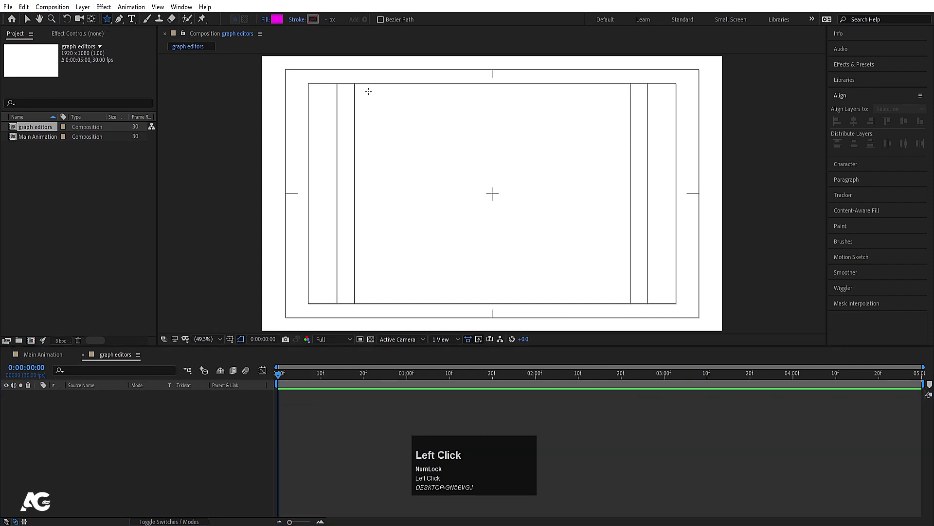
left_click_drag(321, 100, 349, 120)
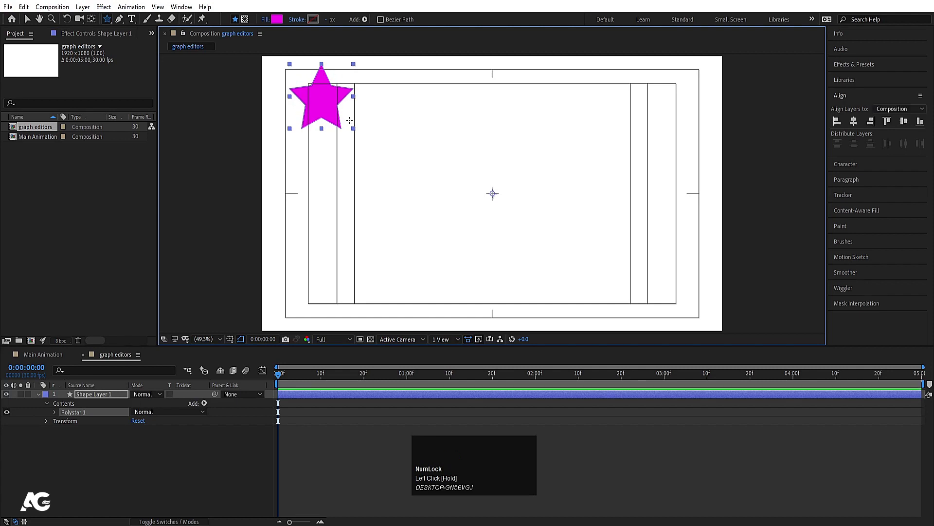
key("ctrl")
key("ctrl+alt+Home")
key("v")
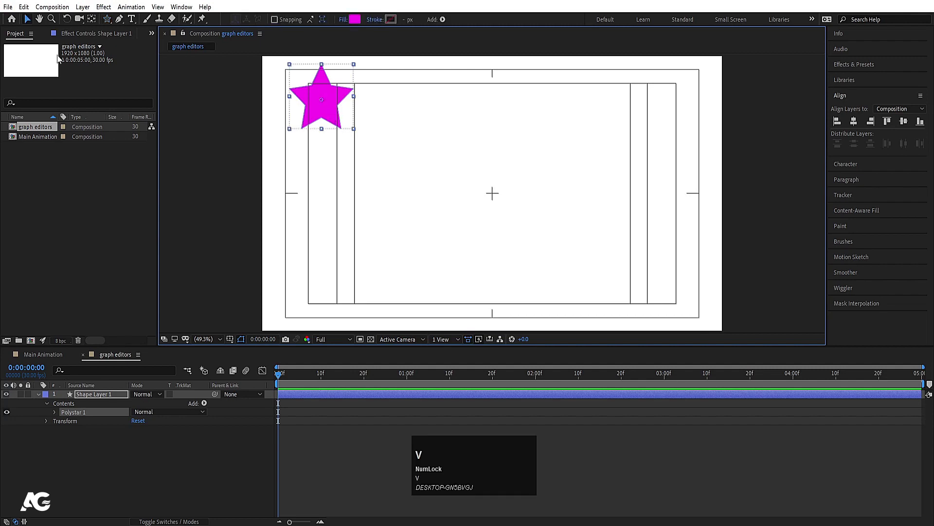
left_click_drag(319, 119, 335, 144)
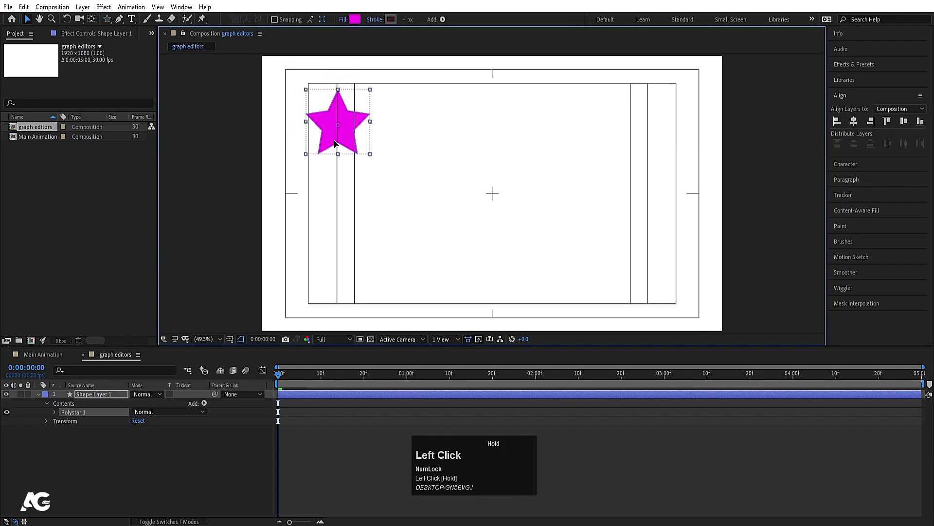
Step: Re-centre the star layer's anchor point and nudge the star slightly down and right
left_click(92, 395)
key("ctrl")
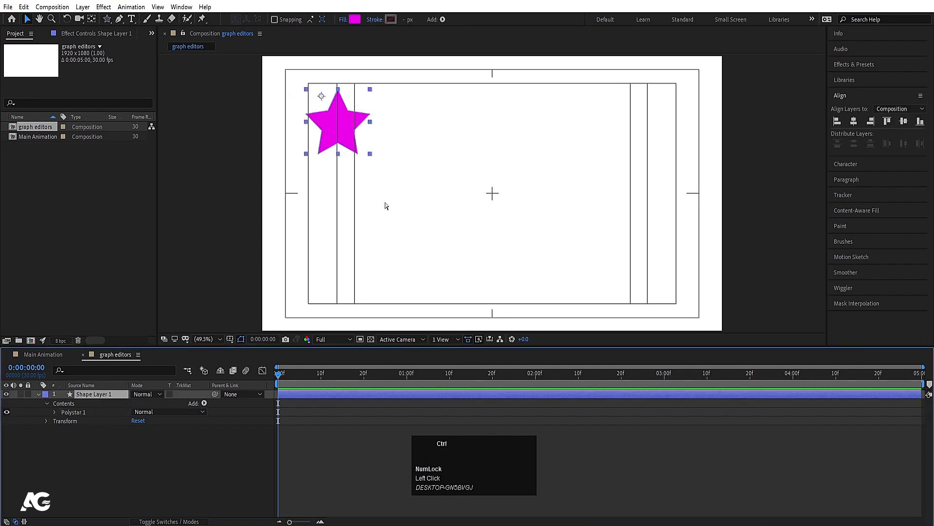
key("ctrl+alt+Home")
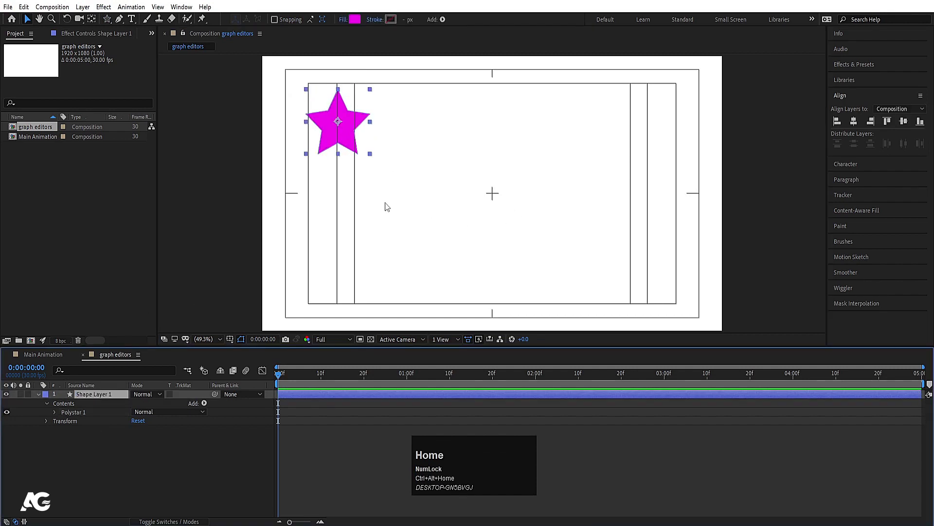
left_click(97, 396)
left_click_drag(333, 143, 339, 154)
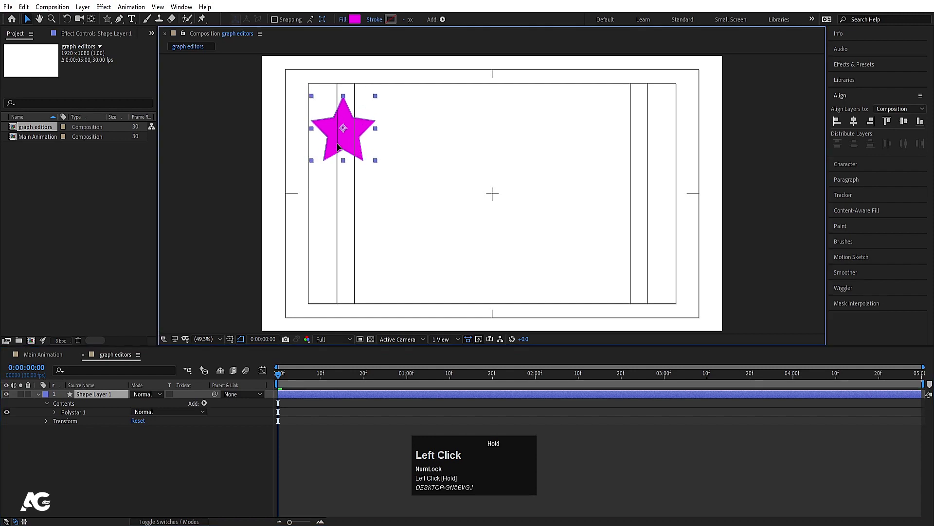
Step: Duplicate the star layer with Ctrl+D and move the copy straight down below the first
left_click(83, 395)
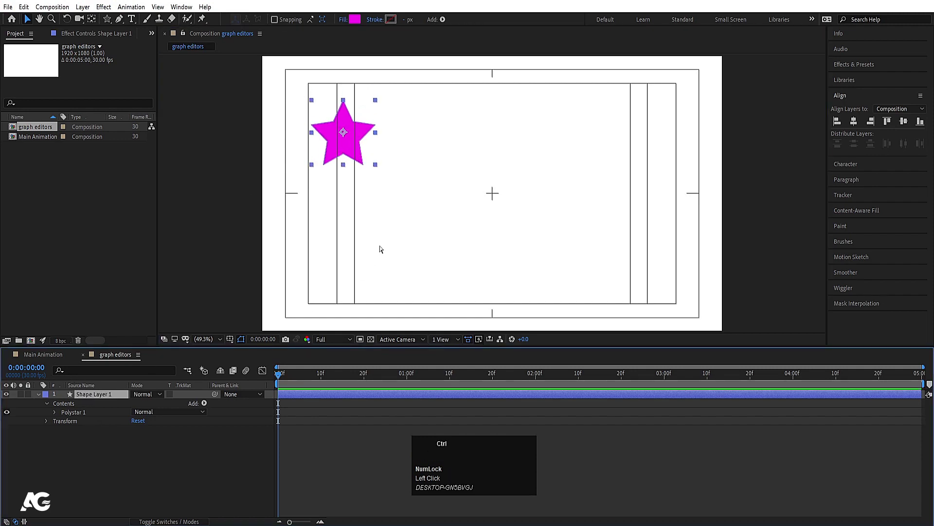
key("ctrl+d")
left_click_drag(348, 154, 348, 245)
Step: Reveal Position and Rotation for both star layers and enable their stopwatches
left_click(89, 462)
key("u")
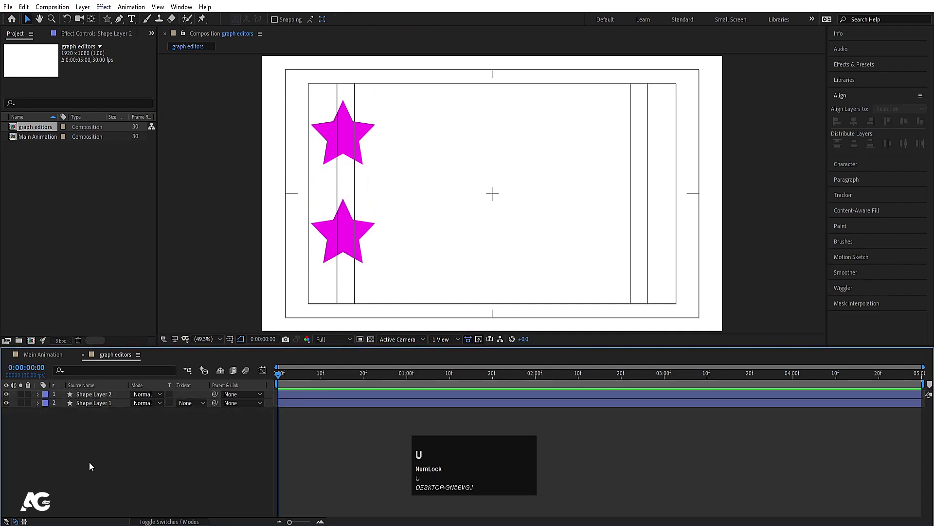
left_click_drag(139, 461, 60, 394)
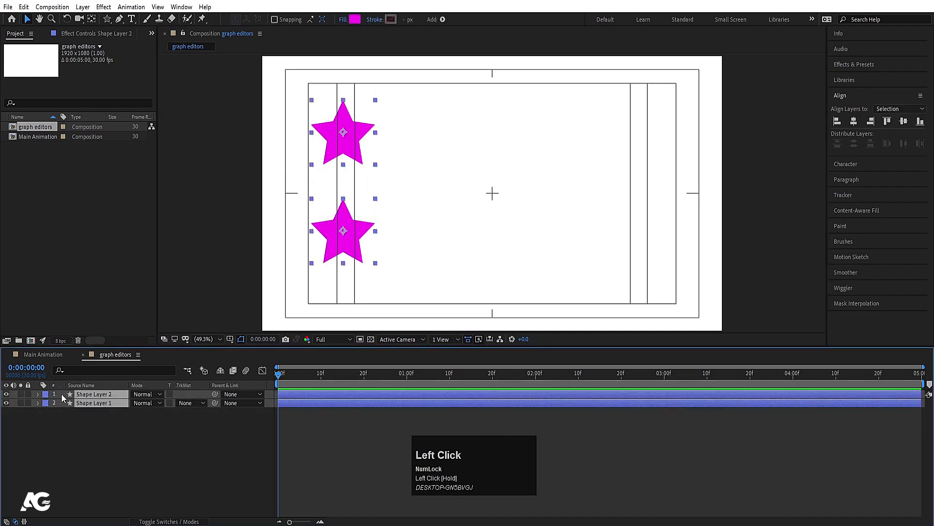
key("p")
key("shift")
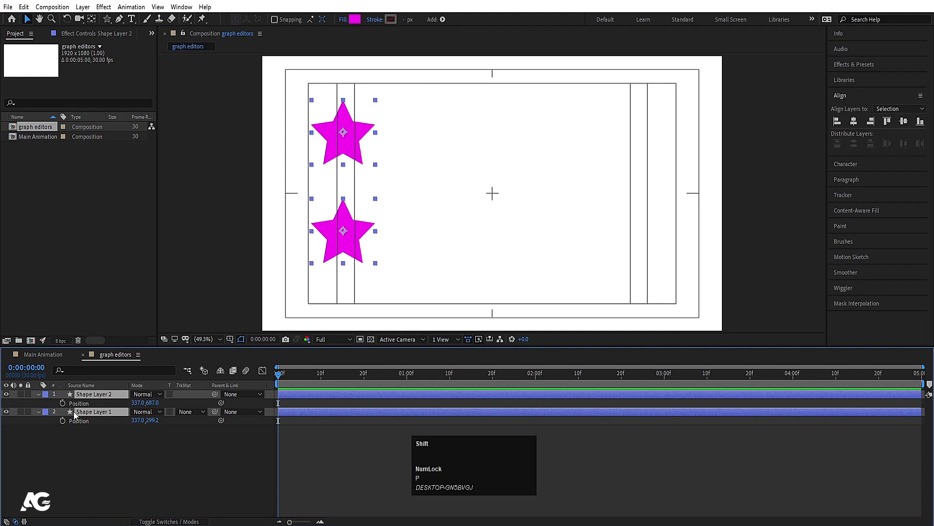
key("shift+r")
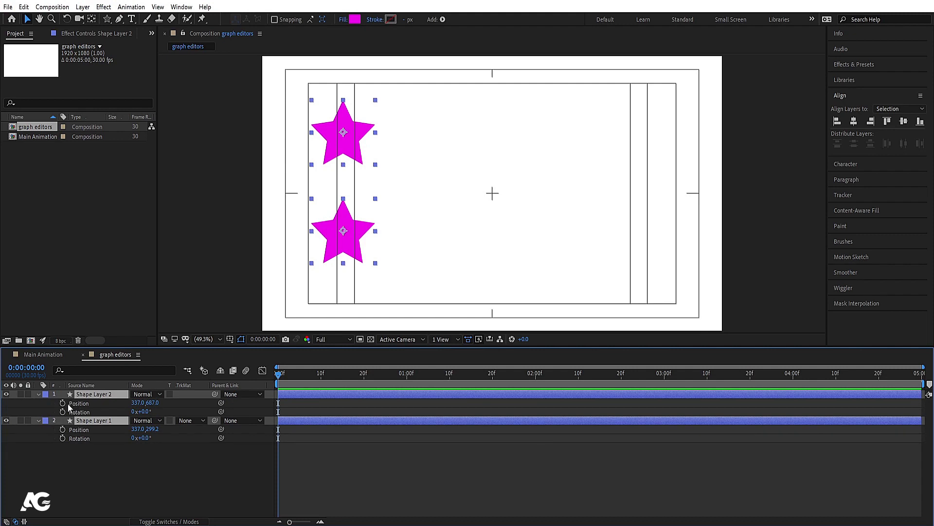
left_click_drag(63, 404, 63, 445)
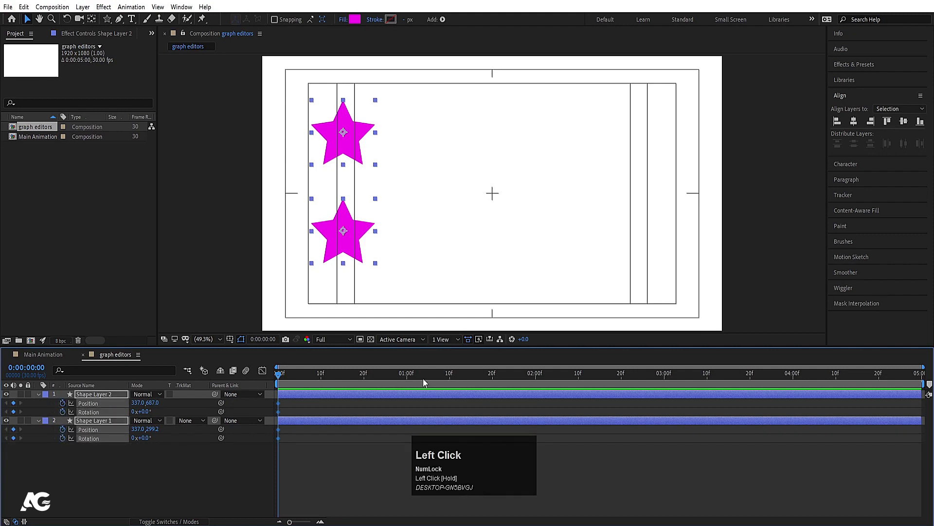
Step: At 1:20, slide both stars right to x 1589 and rotate them to 146°
left_click(493, 375)
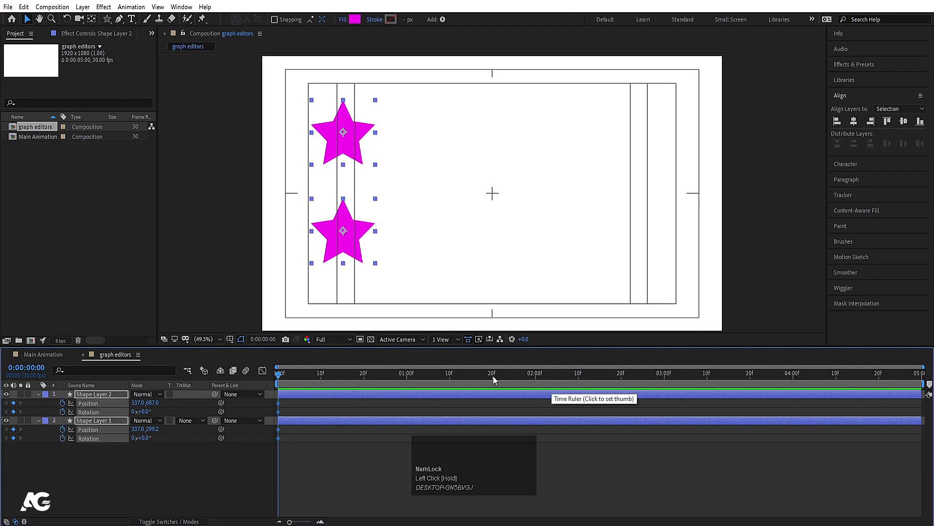
left_click_drag(135, 406, 644, 331)
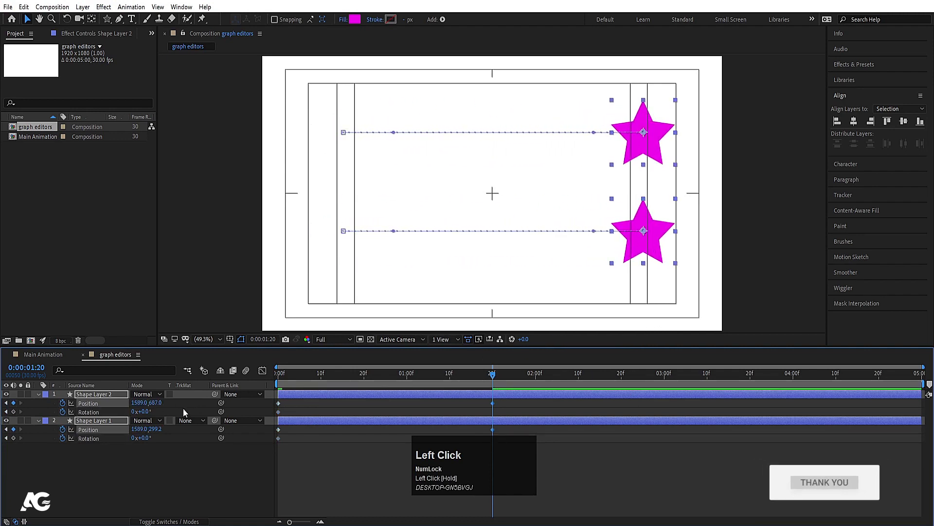
left_click_drag(149, 413, 218, 413)
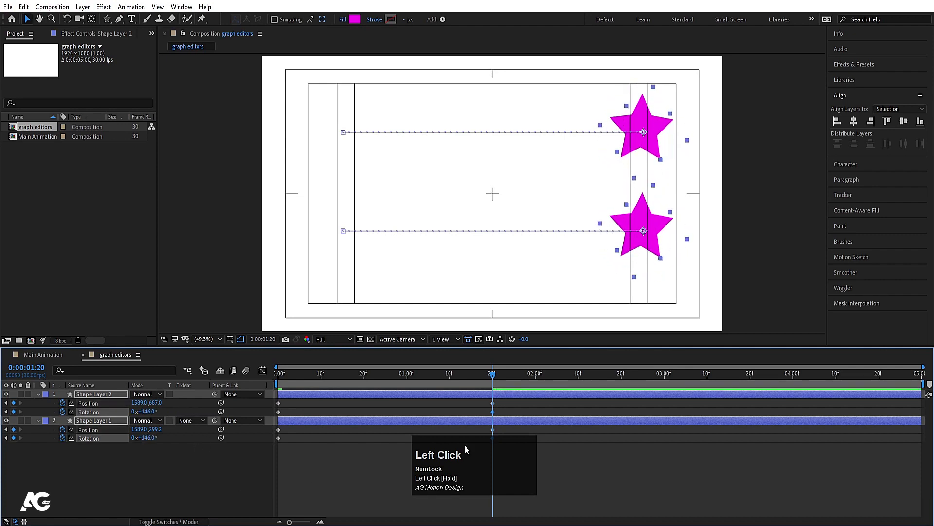
Step: Apply Easy Ease (F9) to all keyframes and preview from the first frame
left_click(589, 451)
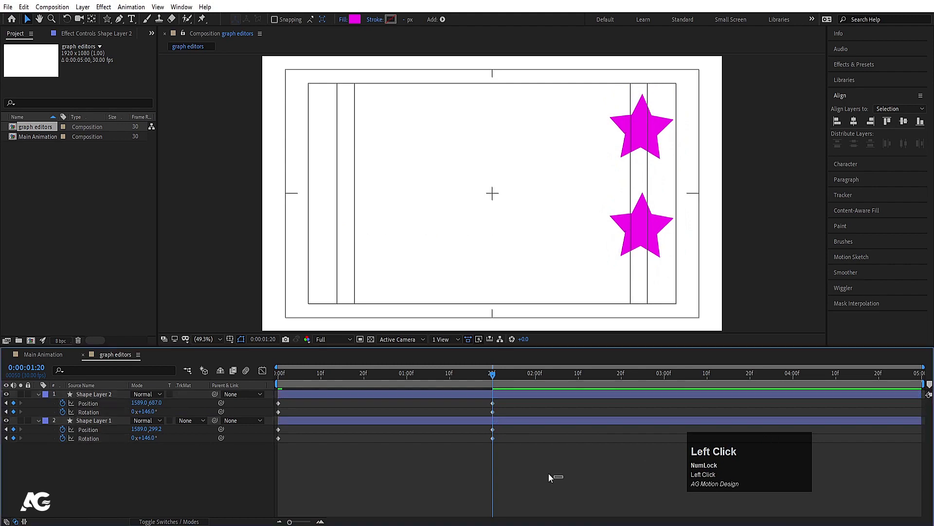
left_click_drag(563, 478, 216, 323)
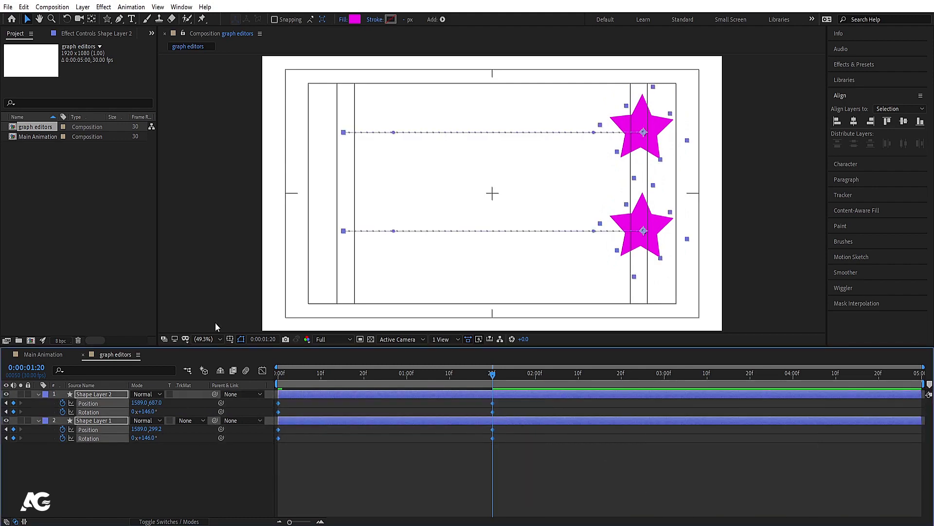
key("F9")
left_click(373, 482)
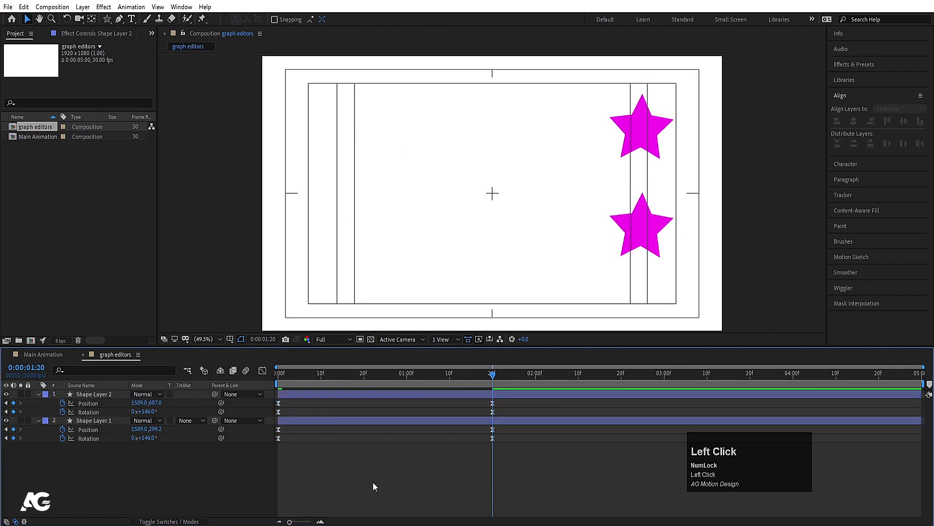
left_click_drag(438, 374, 261, 389)
key("space")
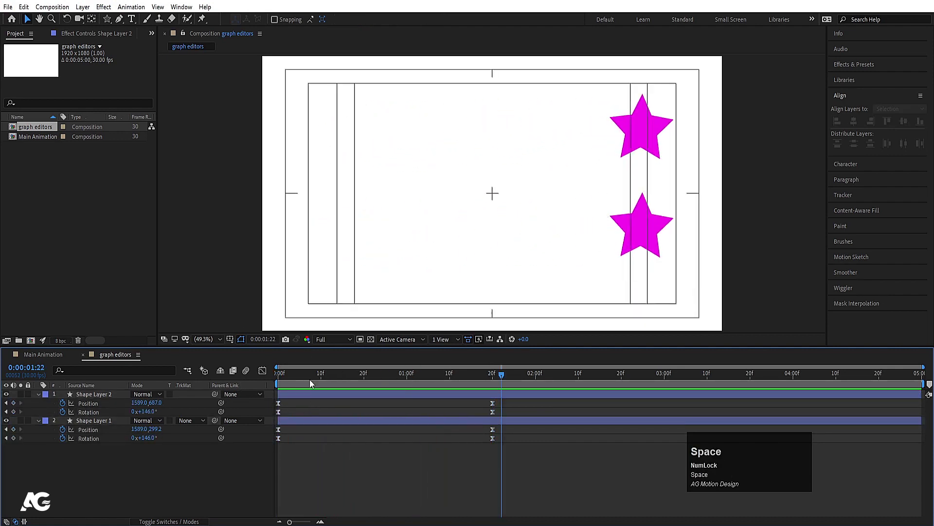
Step: Collapse and lock Shape Layer 2, then play the animation preview
left_click(124, 408)
left_click(100, 420)
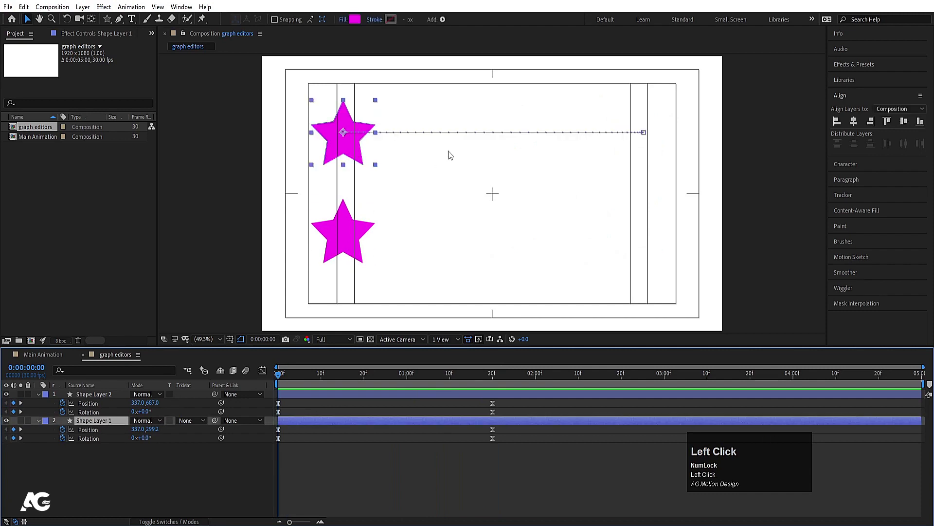
left_click(351, 234)
left_click(91, 395)
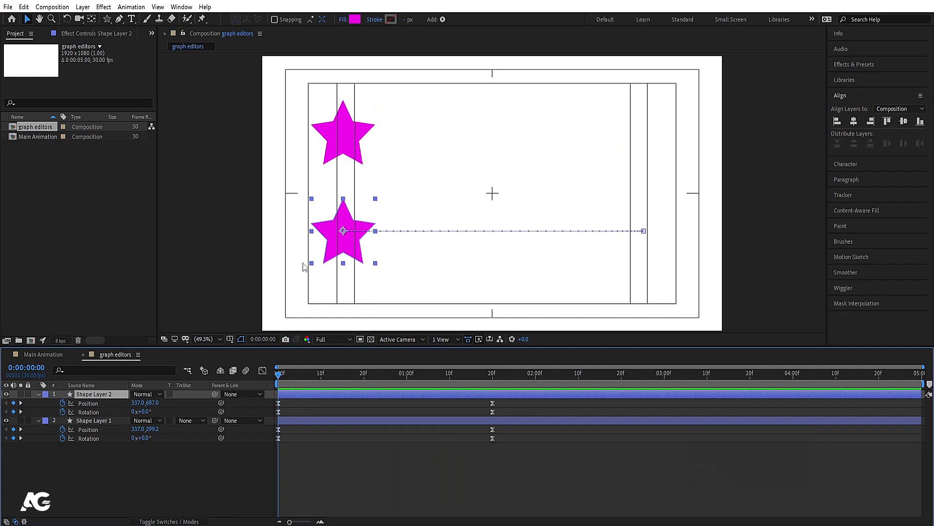
left_click(38, 394)
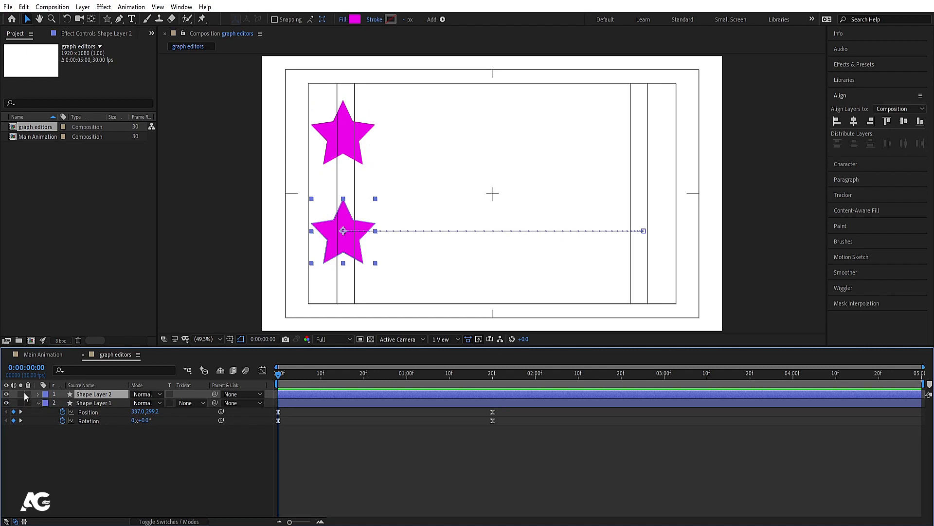
left_click(28, 394)
key("space")
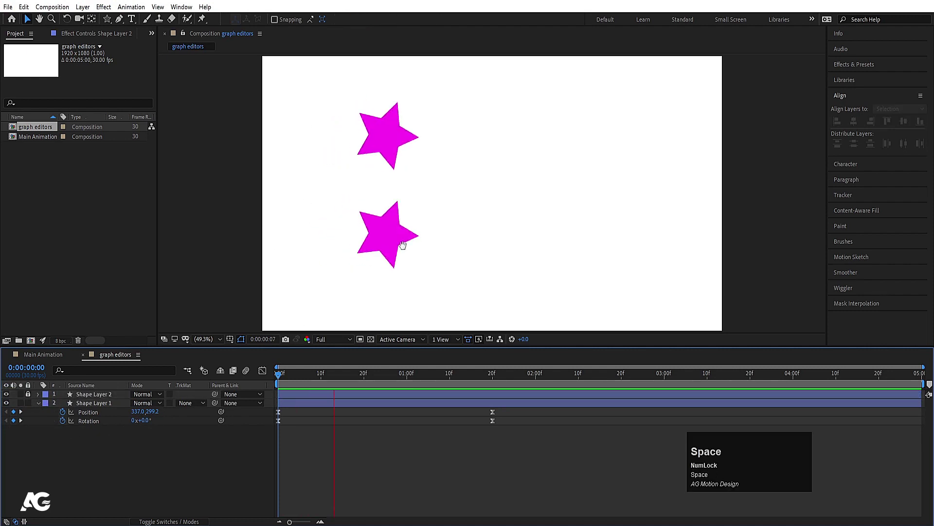
Step: Select Shape Layer 1's Position and Rotation keyframes and preview again
key("apostrophe")
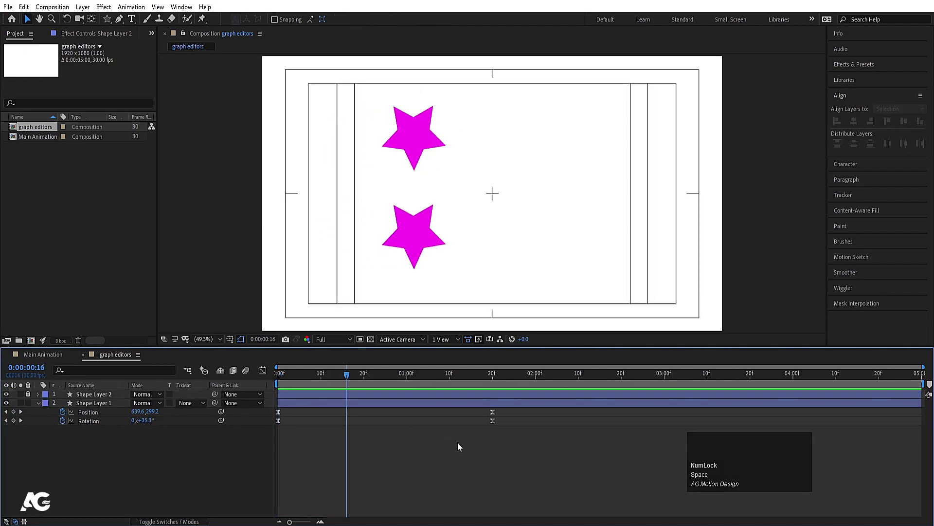
left_click_drag(568, 457, 244, 343)
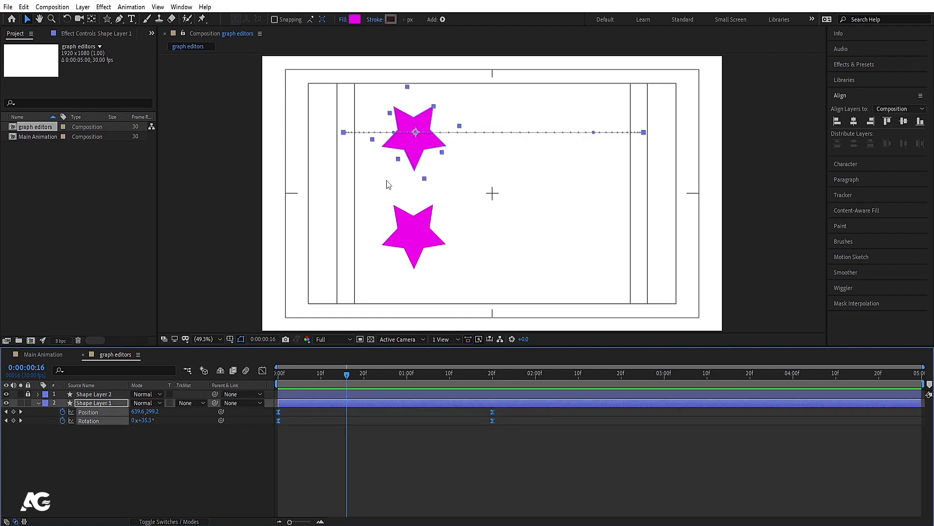
key("space")
left_click(492, 434)
left_click_drag(492, 437, 272, 346)
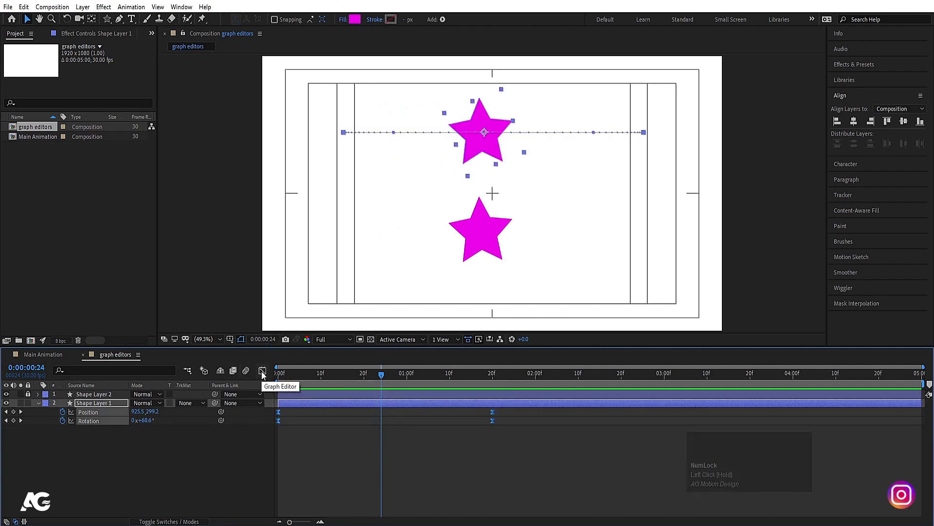
Step: Show Shape Layer 1's Position and Rotation speed curves in the Graph Editor and bring up its options menu
left_click(262, 371)
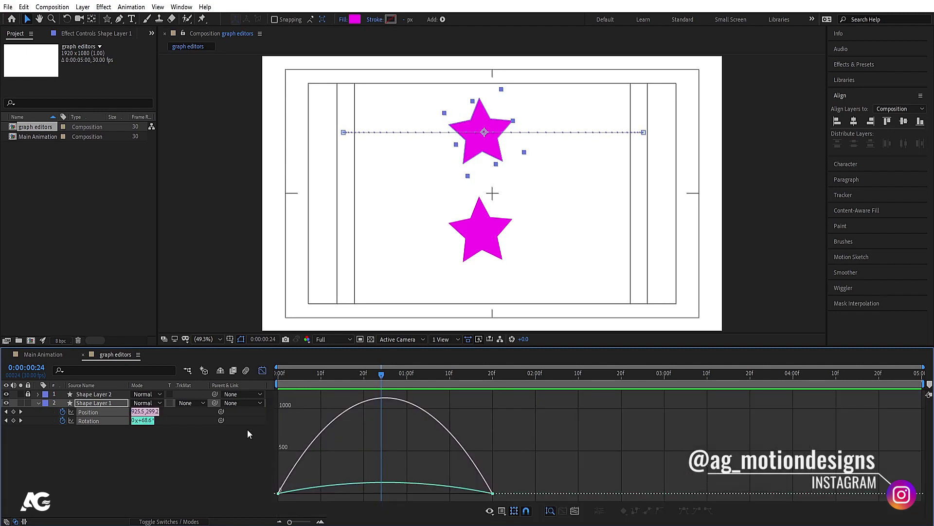
mouse_move(460, 445)
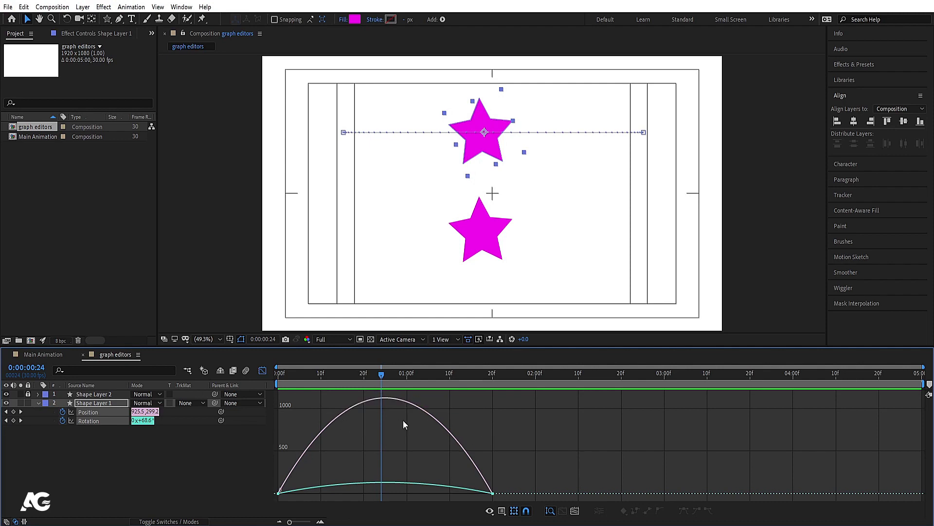
right_click(474, 411)
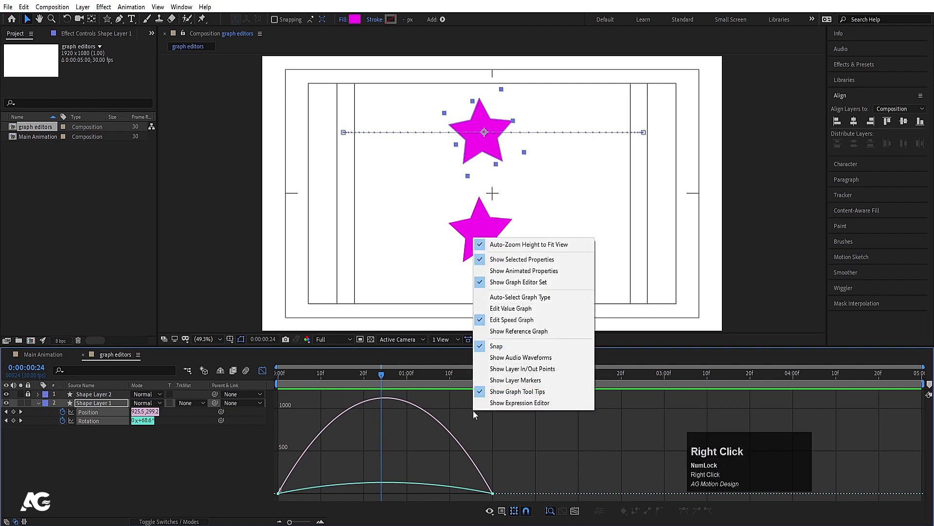
Step: Switch the graph editor to Edit Value Graph, after briefly trying the speed graph
left_click(513, 313)
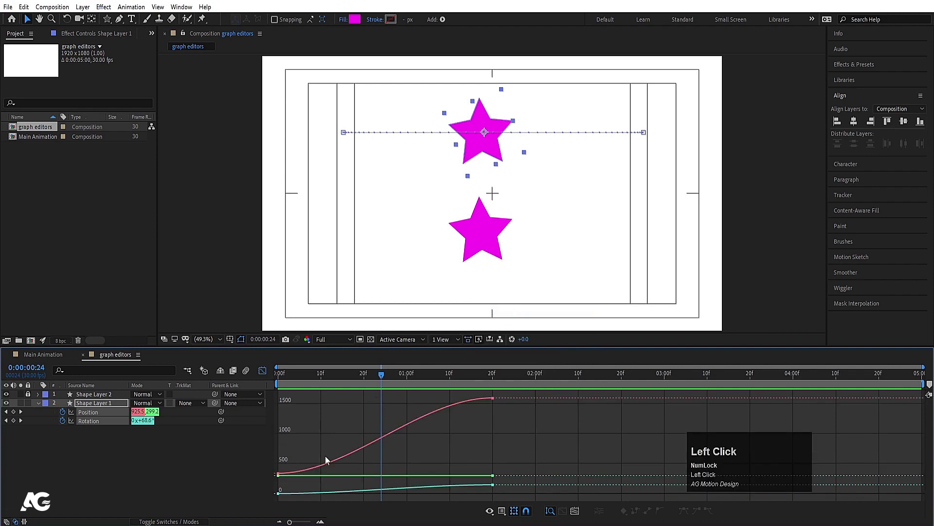
right_click(501, 415)
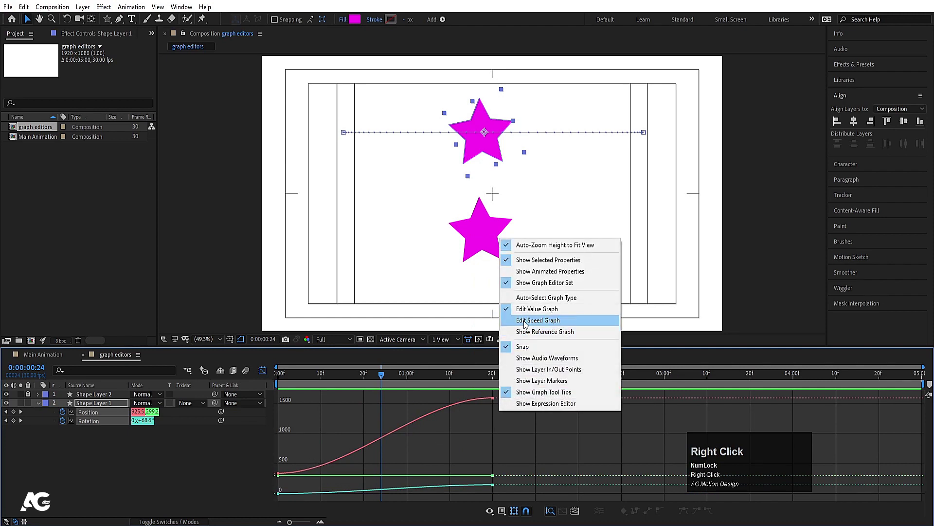
left_click(525, 321)
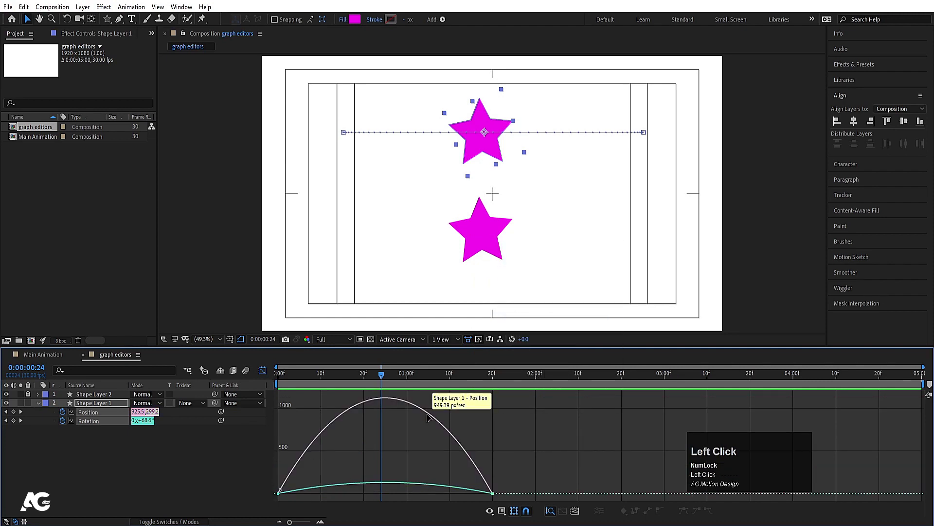
right_click(497, 413)
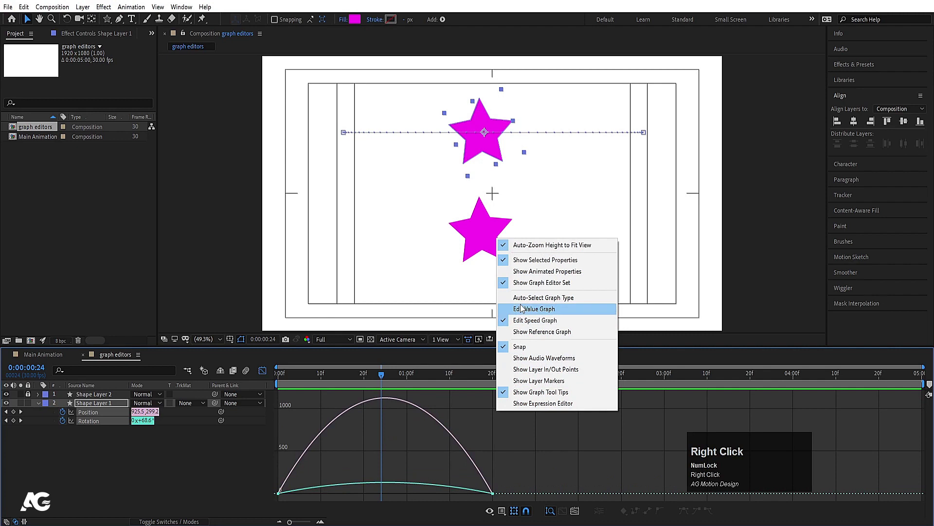
left_click(540, 310)
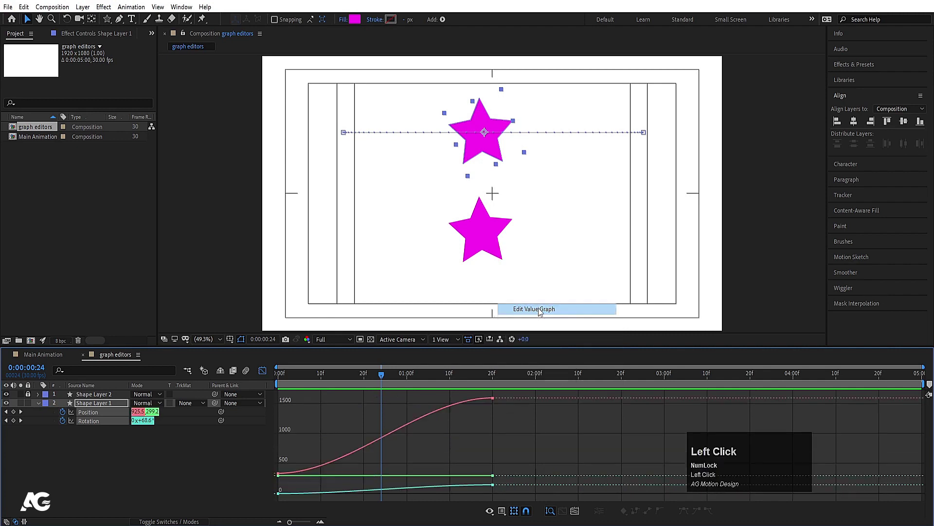
left_click_drag(381, 374, 492, 419)
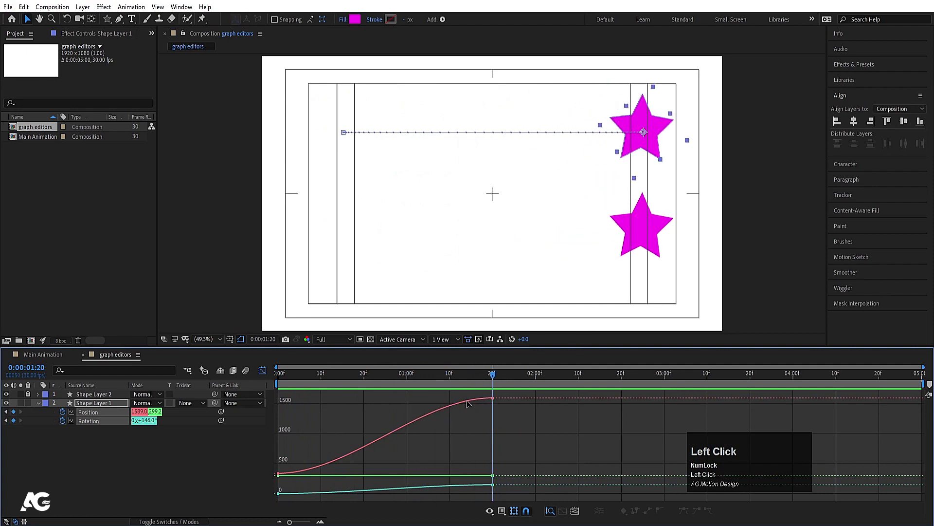
Step: Limit the graph to Shape Layer 1's Position X and Y curves and select their keyframes
left_click(134, 459)
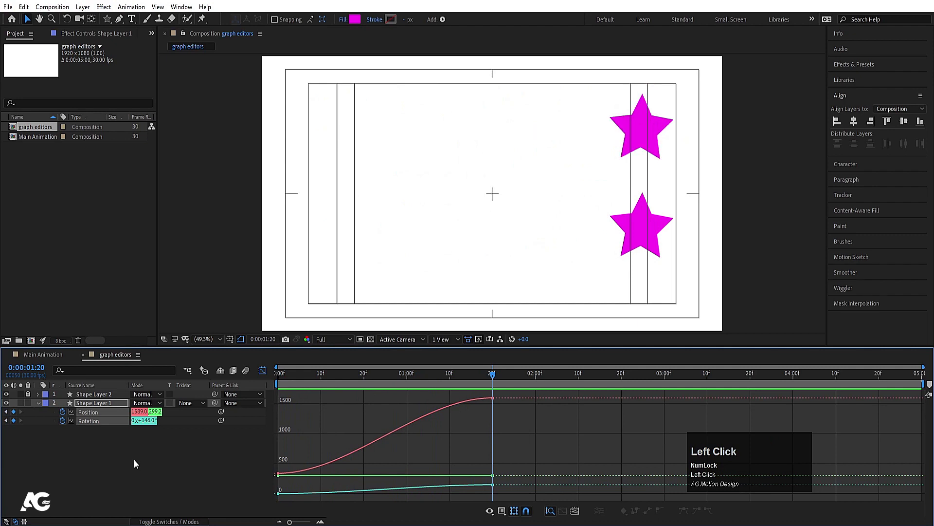
left_click(89, 413)
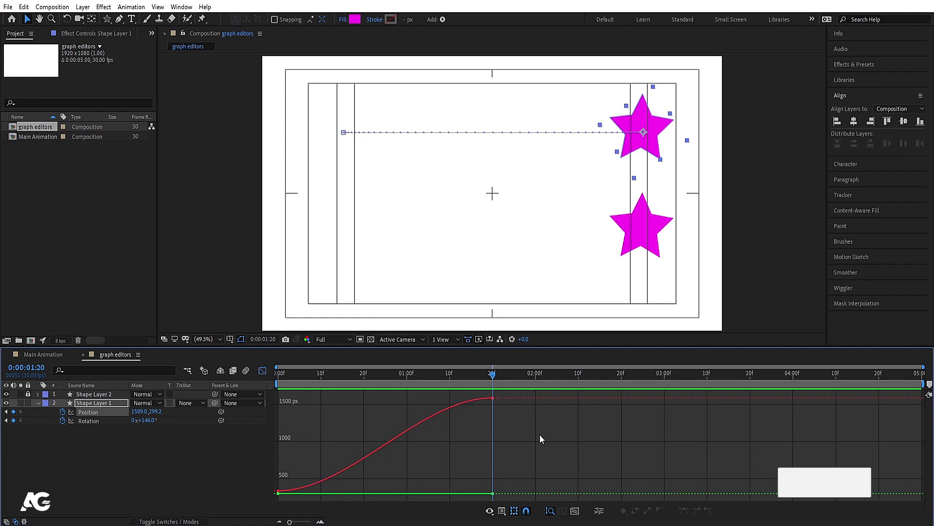
left_click_drag(540, 434, 273, 504)
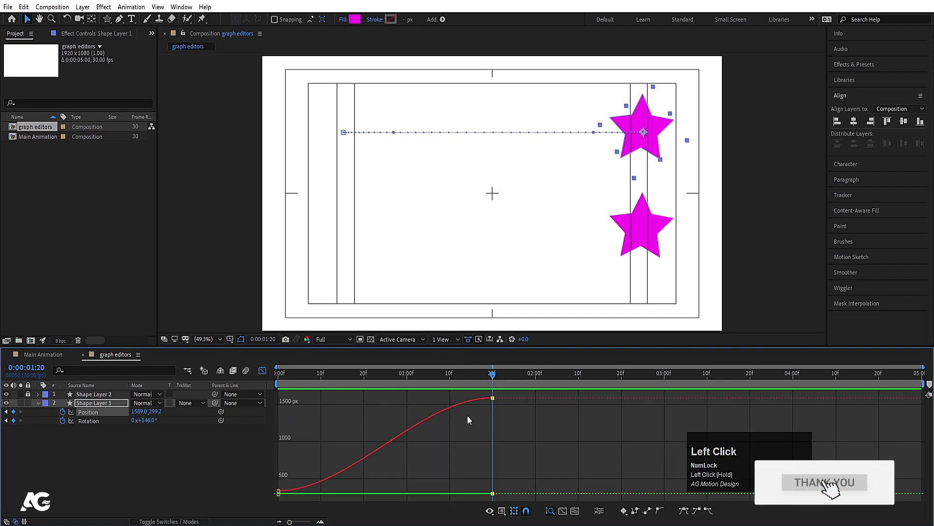
Step: Scrub to the 1:20 keyframe, then make and undo a Position Y change
left_click_drag(463, 372, 212, 365)
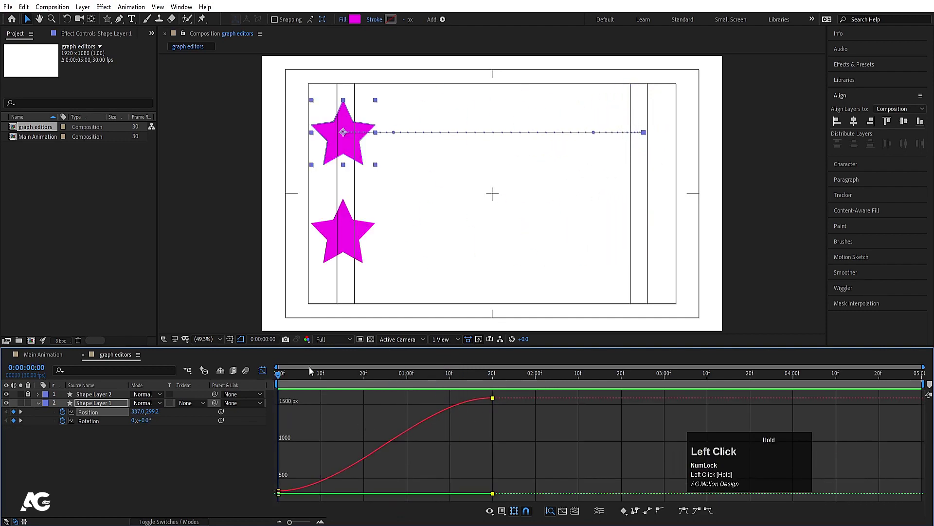
left_click_drag(309, 366, 493, 420)
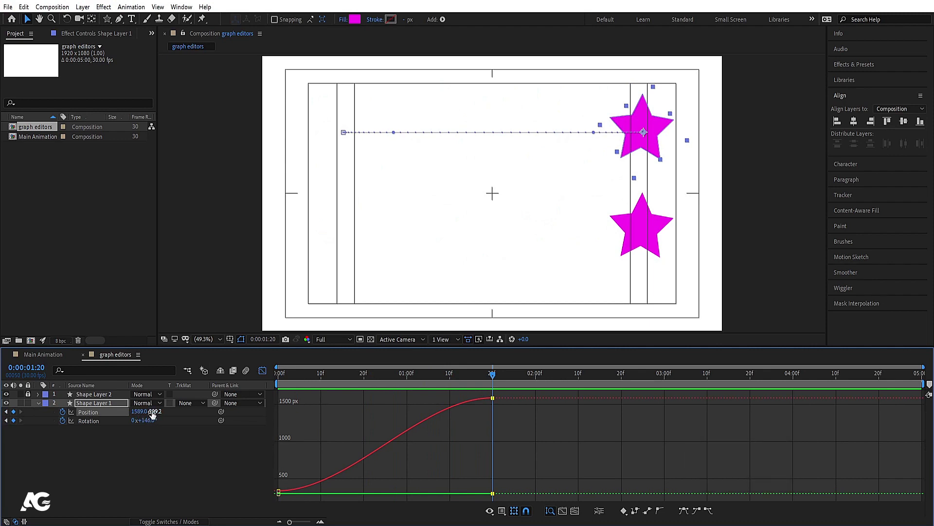
left_click_drag(153, 412, 385, 474)
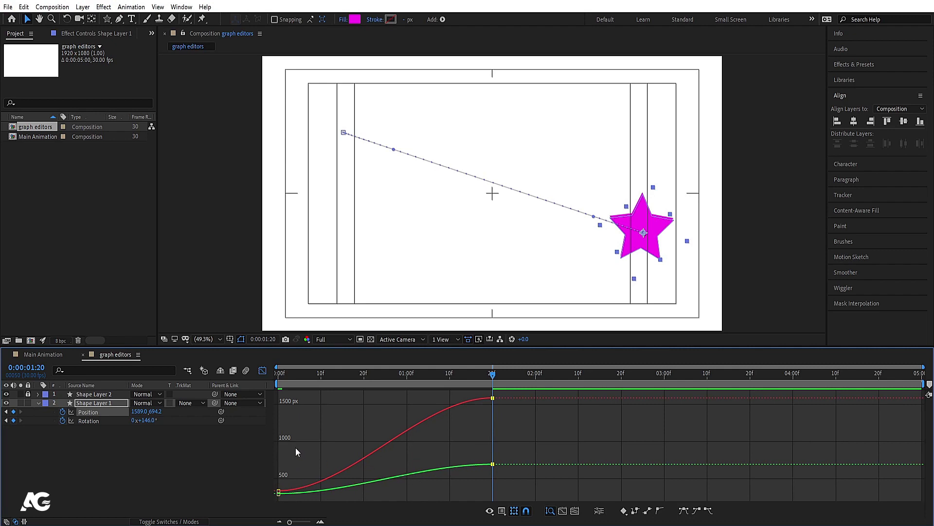
key("ctrl+z")
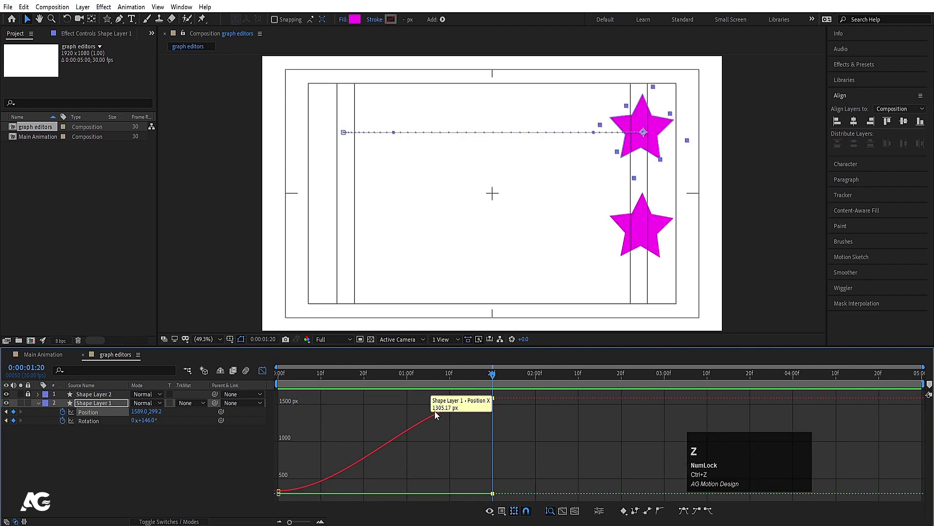
Step: Select all four Position and Rotation keyframes in the keyframe view and reopen the Graph Editor
left_click(263, 371)
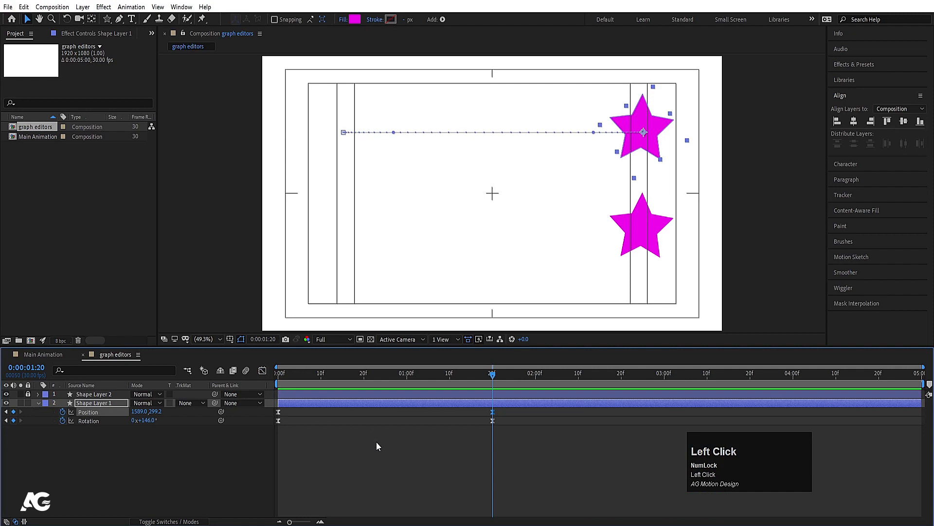
left_click_drag(524, 465, 278, 382)
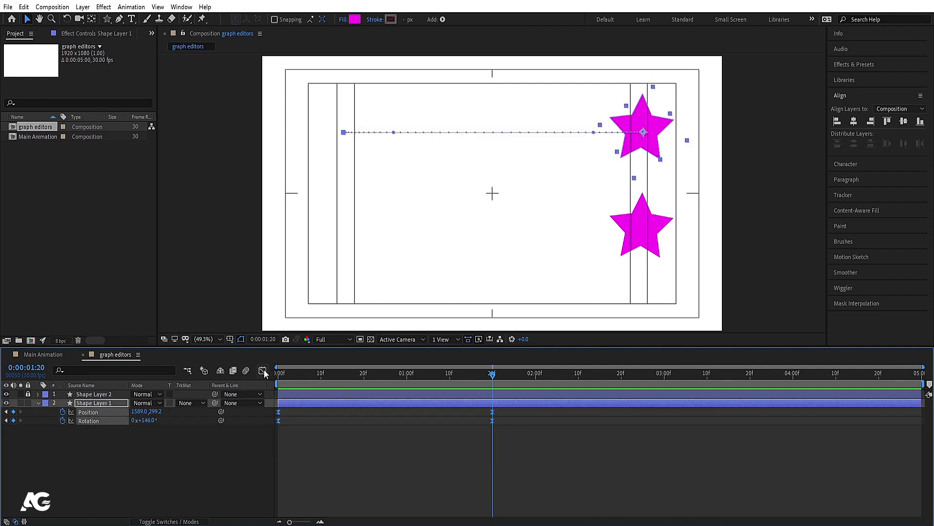
left_click(263, 371)
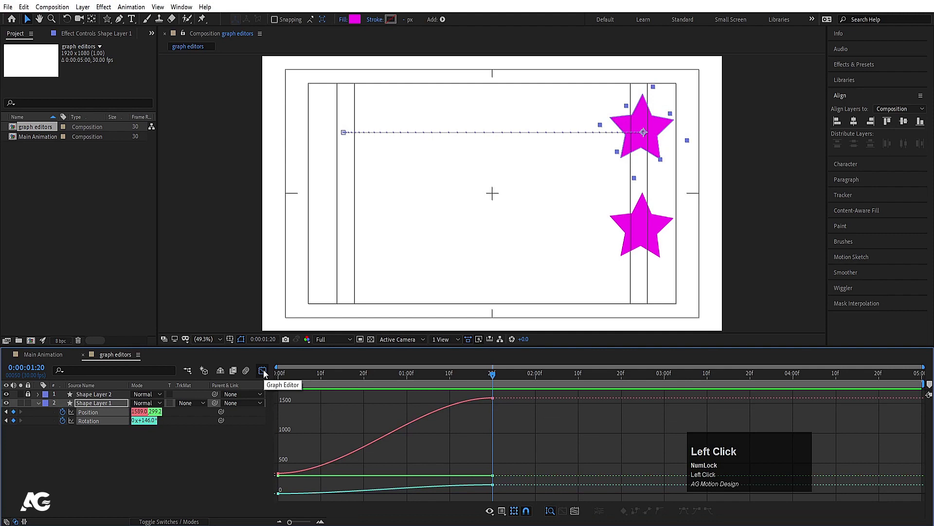
Step: Switch the graph to Edit Speed Graph and scrub from the start to frame 10
right_click(480, 434)
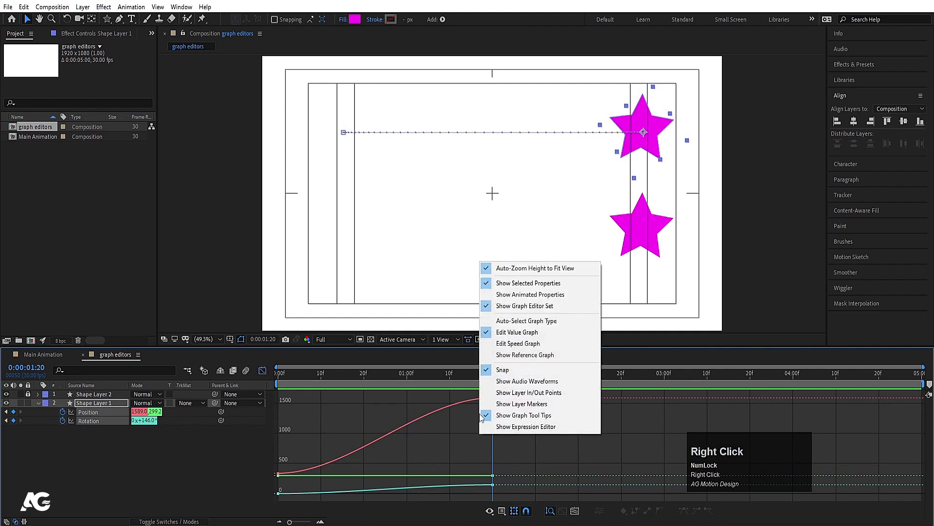
left_click(491, 345)
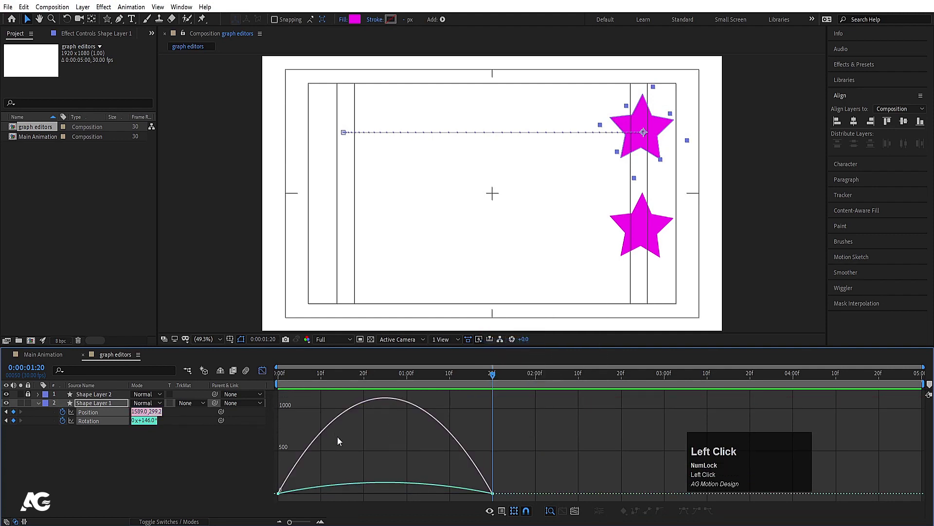
left_click_drag(313, 374, 216, 412)
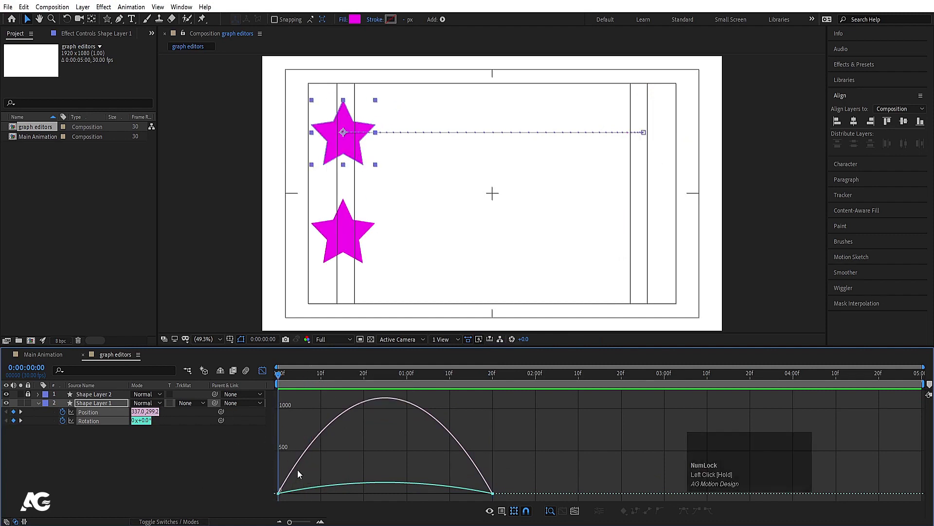
left_click_drag(278, 376, 322, 377)
mouse_move(324, 431)
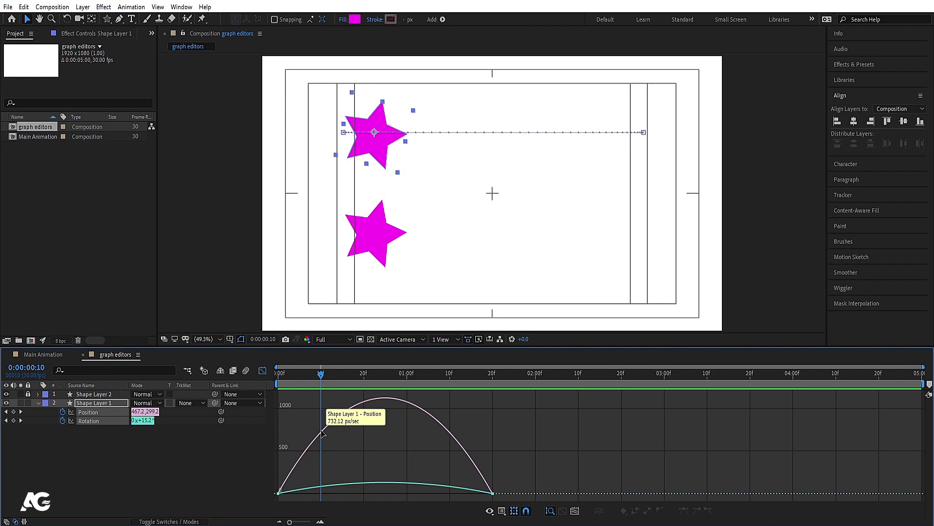
Step: Scrub through the animation to watch the stars move right and rotate, then rewind
left_click_drag(319, 374, 264, 372)
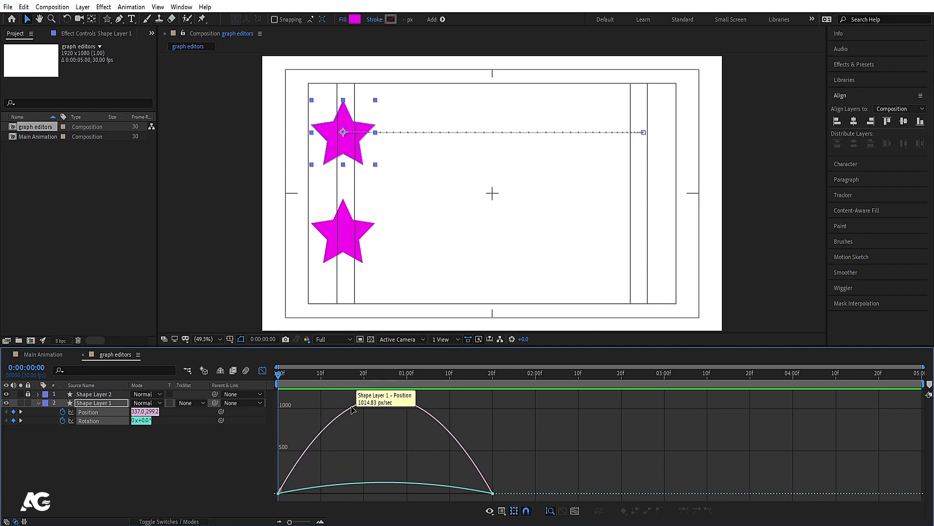
left_click_drag(280, 374, 374, 404)
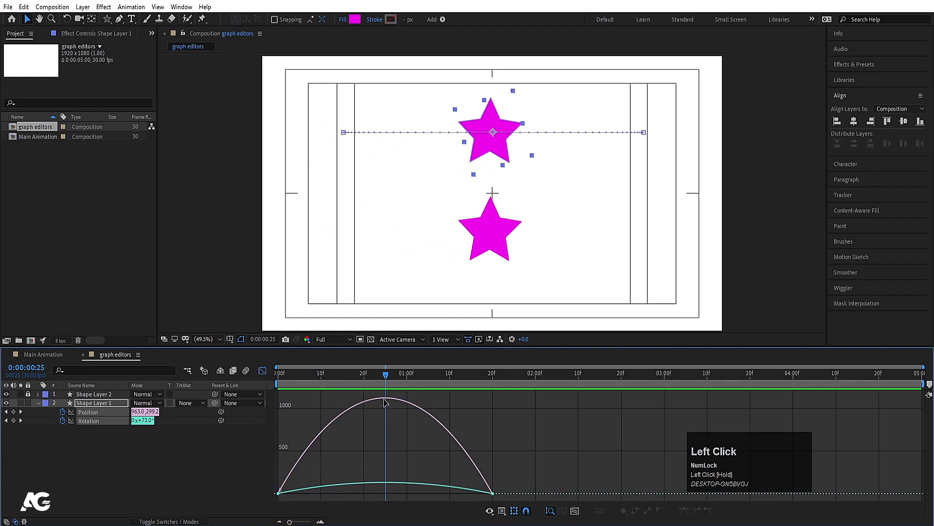
mouse_move(385, 401)
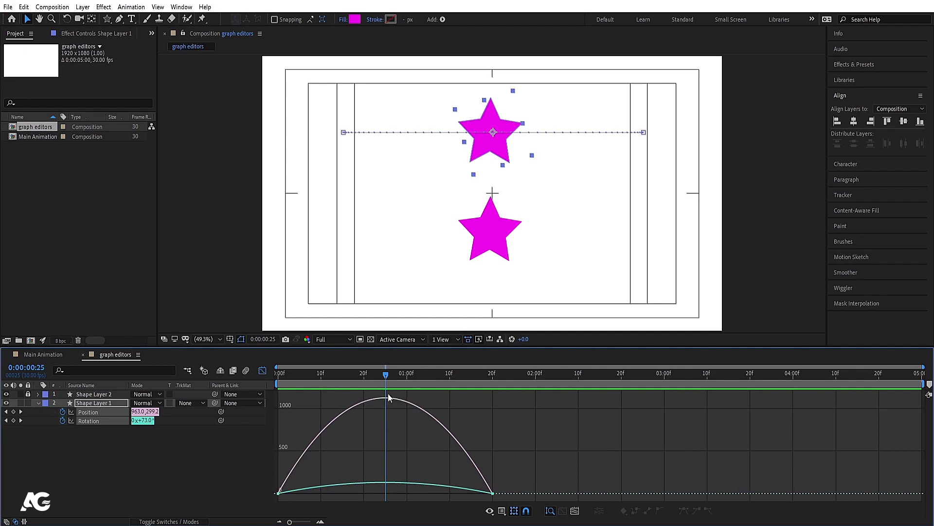
left_click_drag(386, 379, 429, 413)
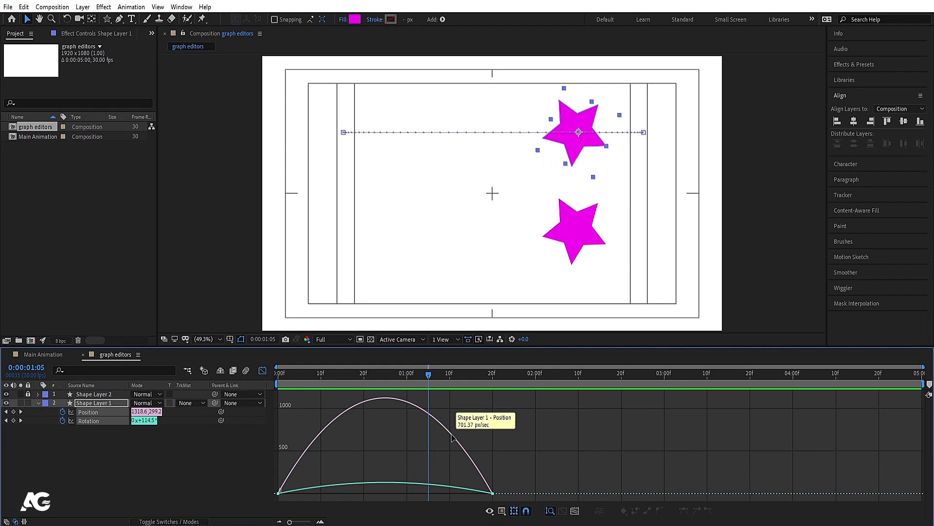
left_click(428, 380)
left_click_drag(428, 380, 462, 396)
left_click_drag(359, 390, 181, 378)
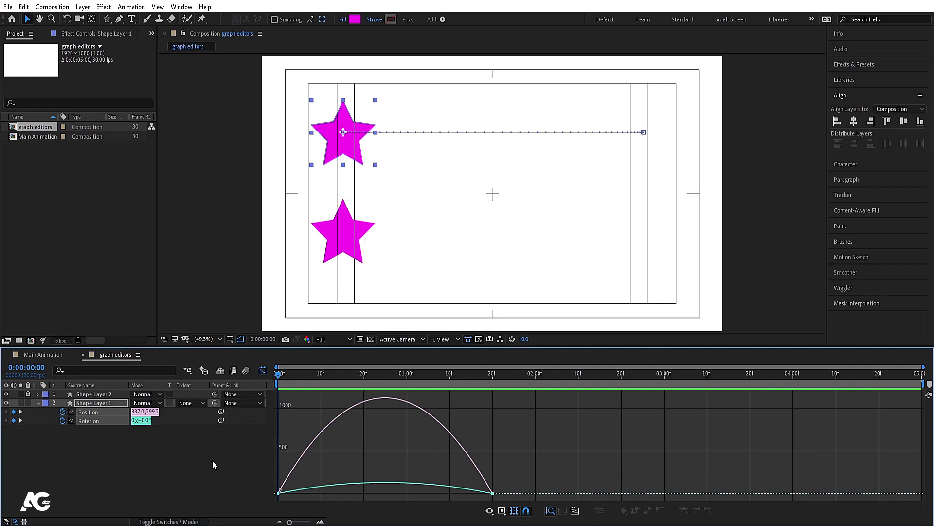
Step: Stretch the keyframes' influence handles so the speed spikes near 3000 px/sec mid-move
left_click_drag(545, 455, 275, 498)
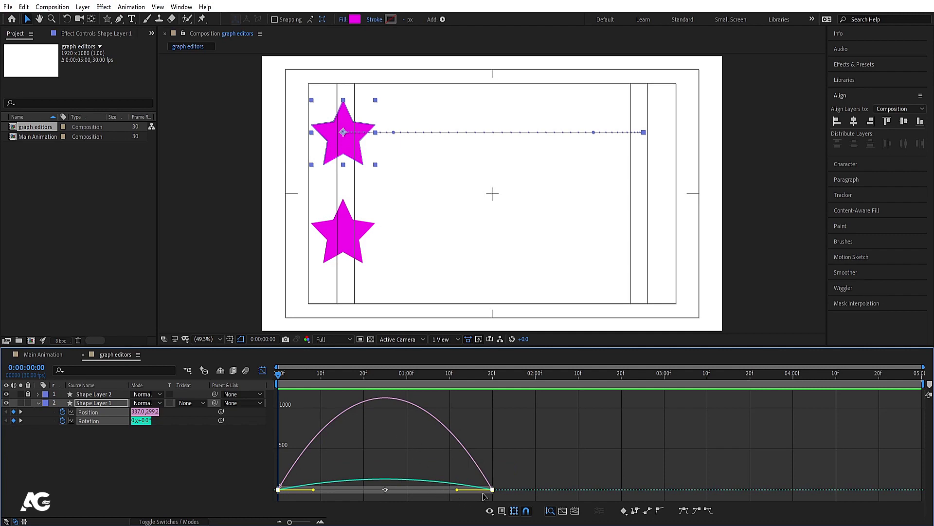
left_click_drag(529, 443, 406, 493)
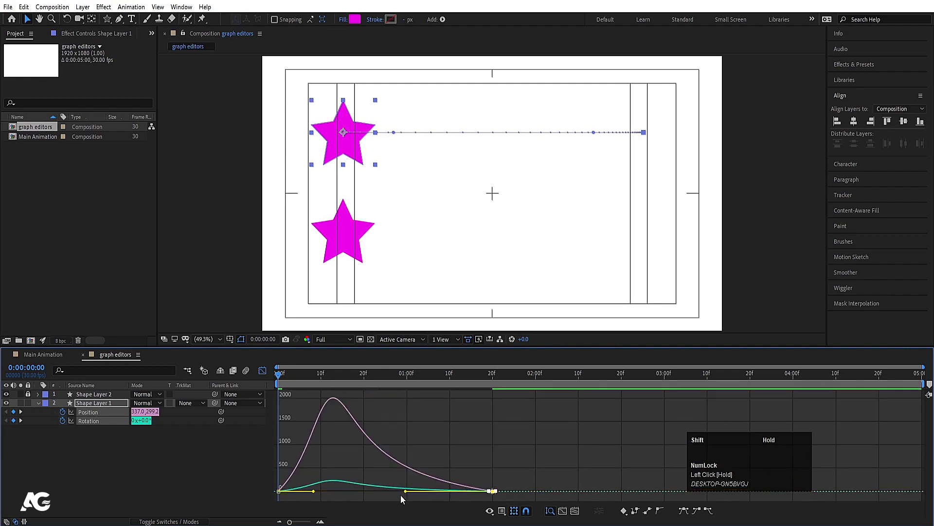
left_click_drag(327, 468, 354, 492)
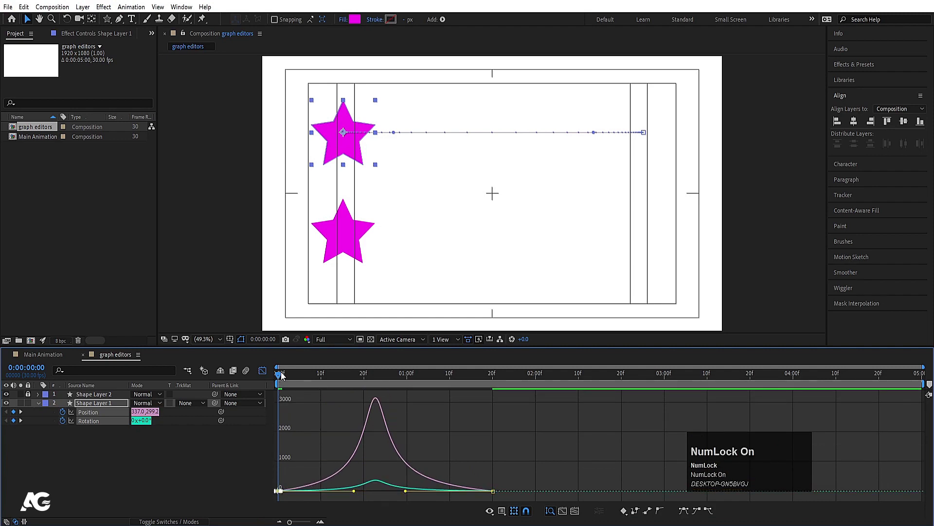
left_click(276, 372)
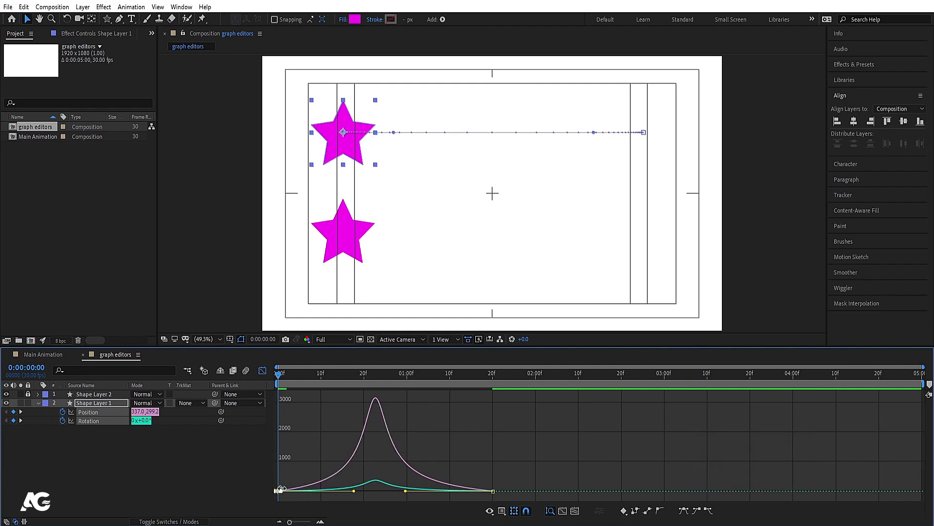
Step: Scrub and preview the eased star motion from frame 1, then hide the speed graph
left_click(283, 384)
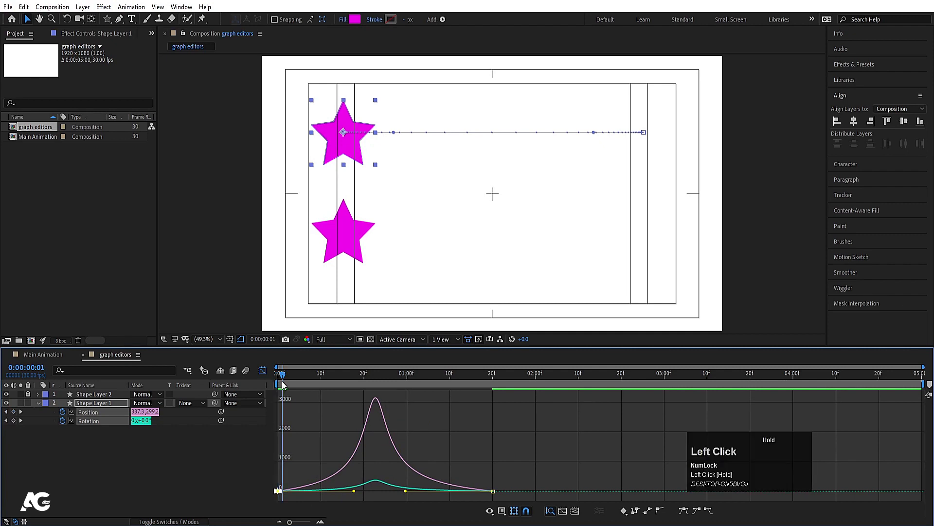
left_click_drag(287, 384, 194, 400)
key("space")
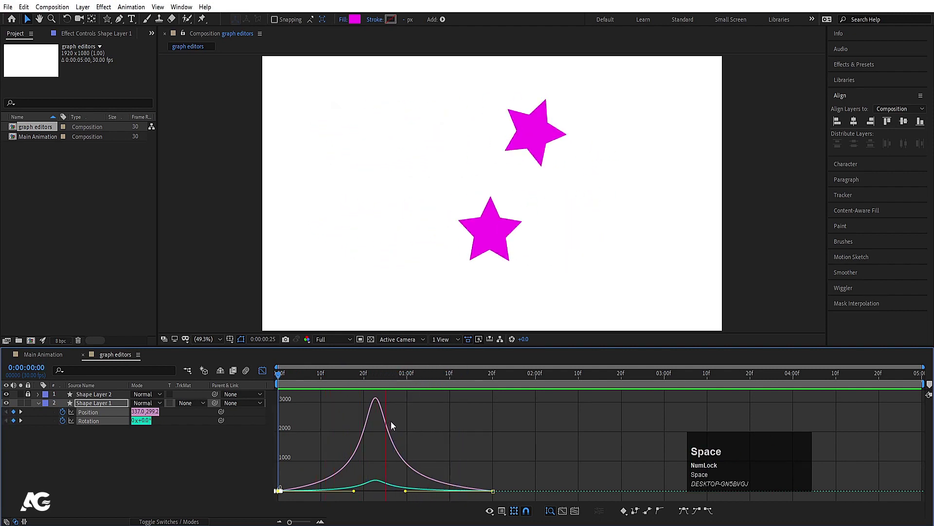
key("space")
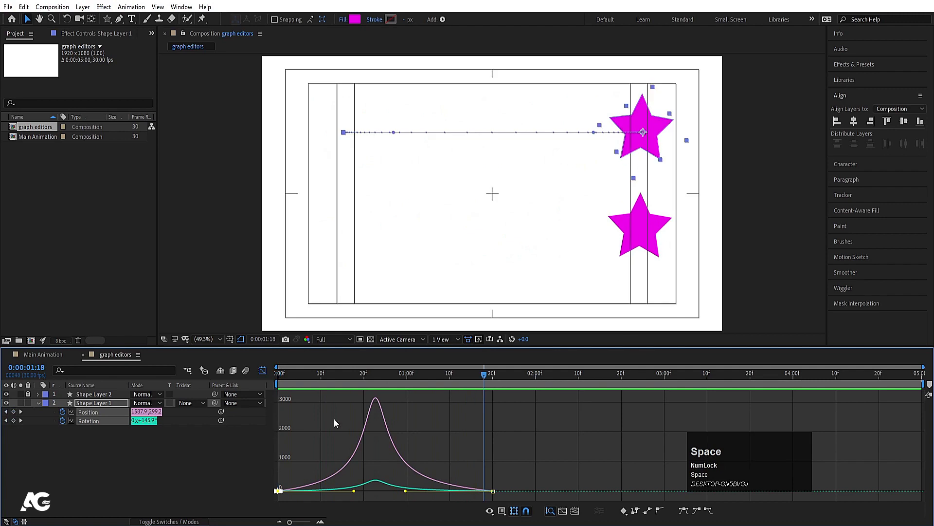
left_click_drag(304, 383, 238, 381)
left_click(263, 370)
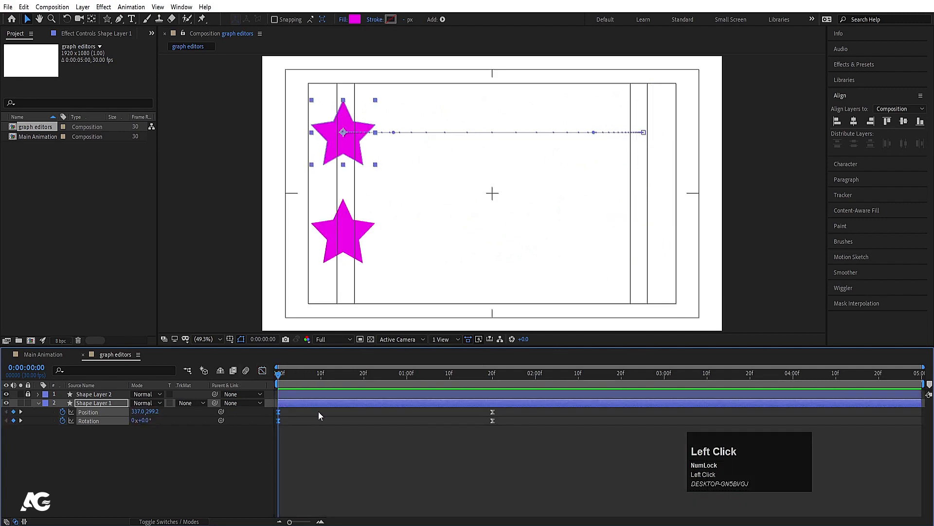
key("space")
key("space")
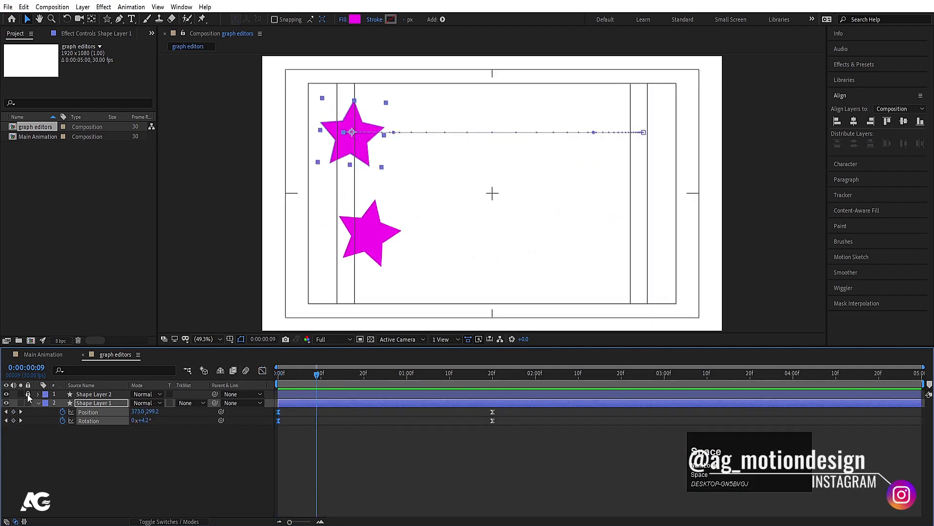
Step: Reveal Shape Layer 2's animated properties and select Shape Layer 1's 20f keyframes while previewing
left_click(365, 238)
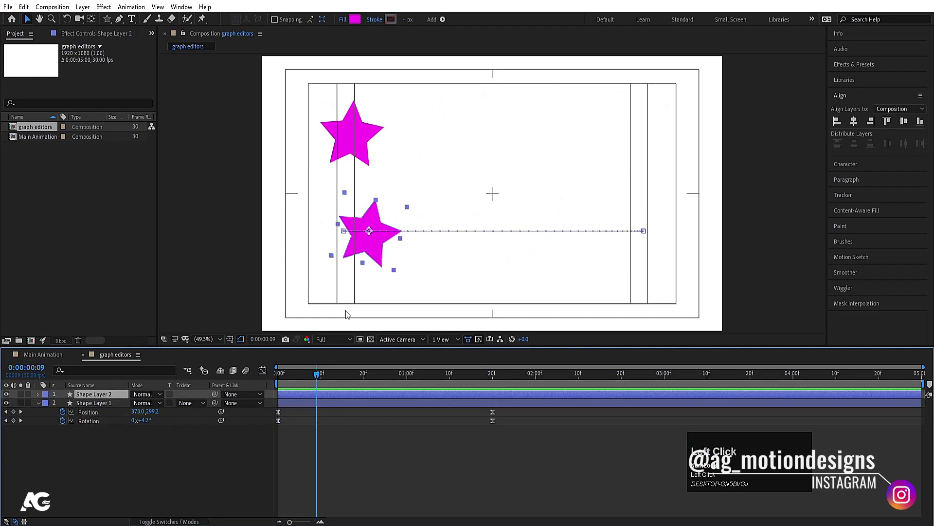
key("u")
key("space")
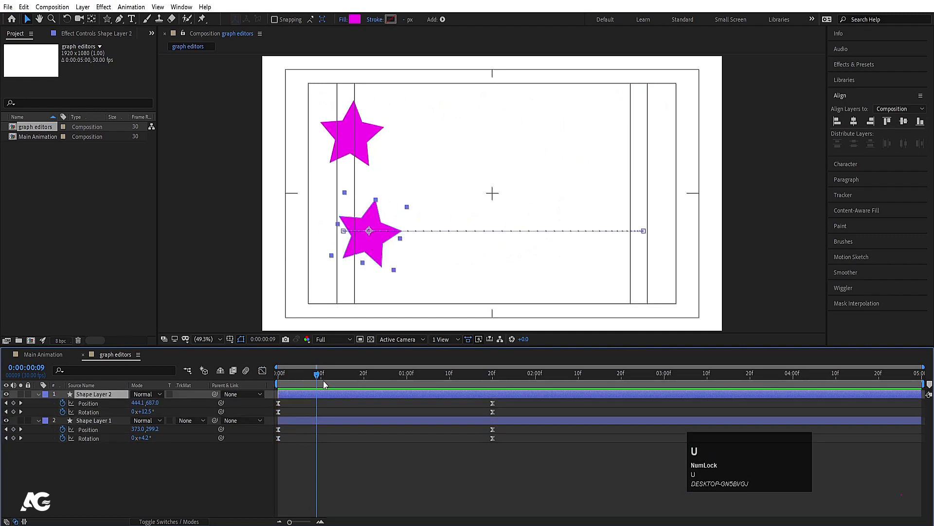
left_click(319, 420)
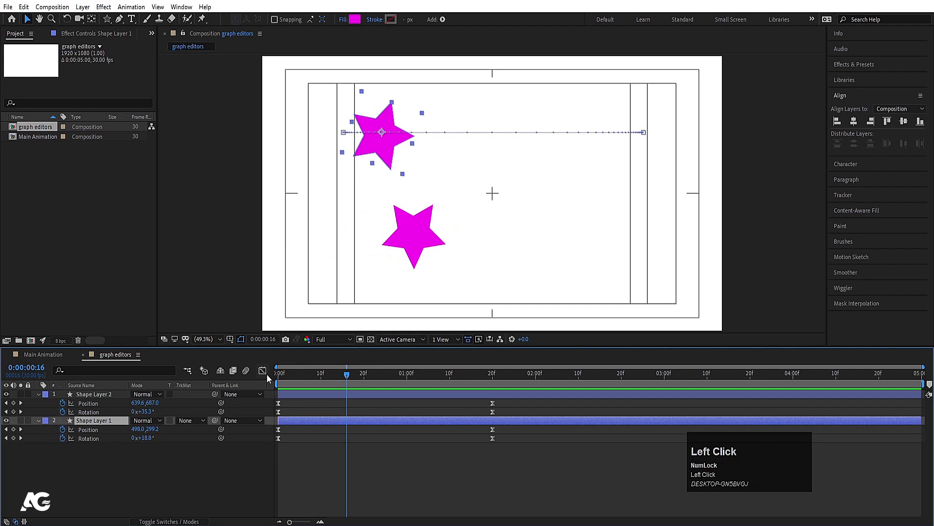
left_click_drag(514, 451, 280, 426)
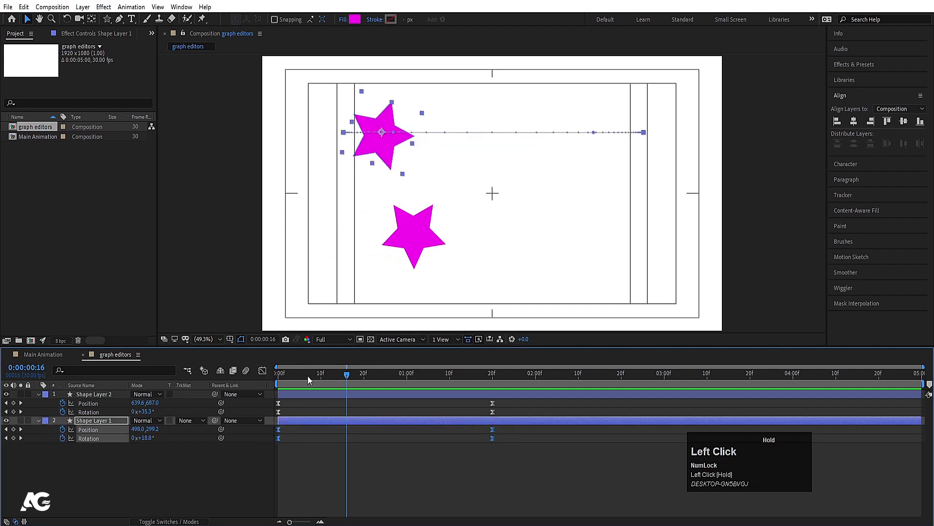
key("space")
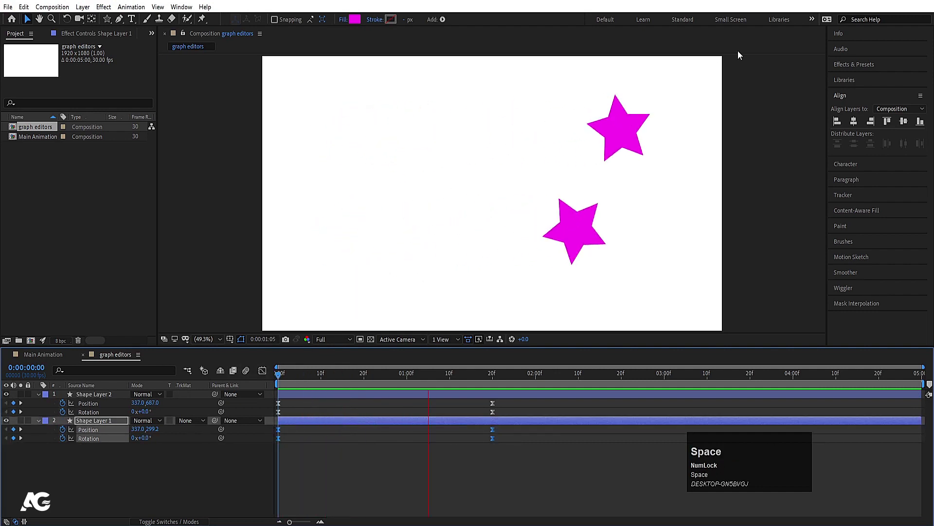
key("space")
key("space")
key("space")
Step: Preview both stars from the start, selecting the lower star and then the upper star
left_click(282, 376)
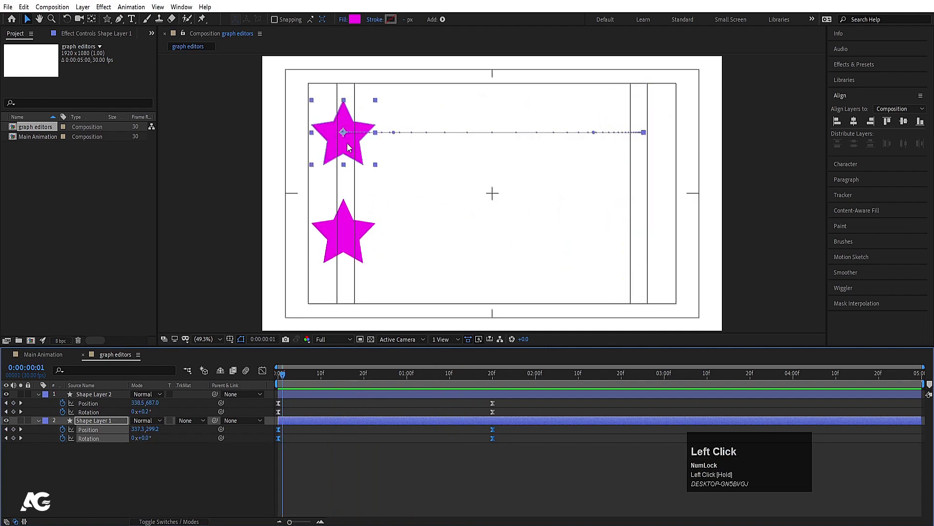
key("space")
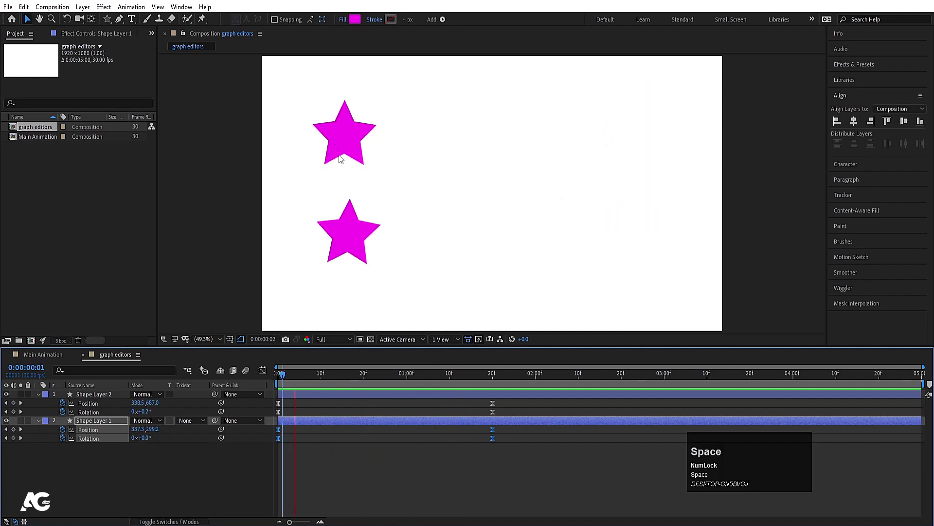
key("space")
left_click(597, 239)
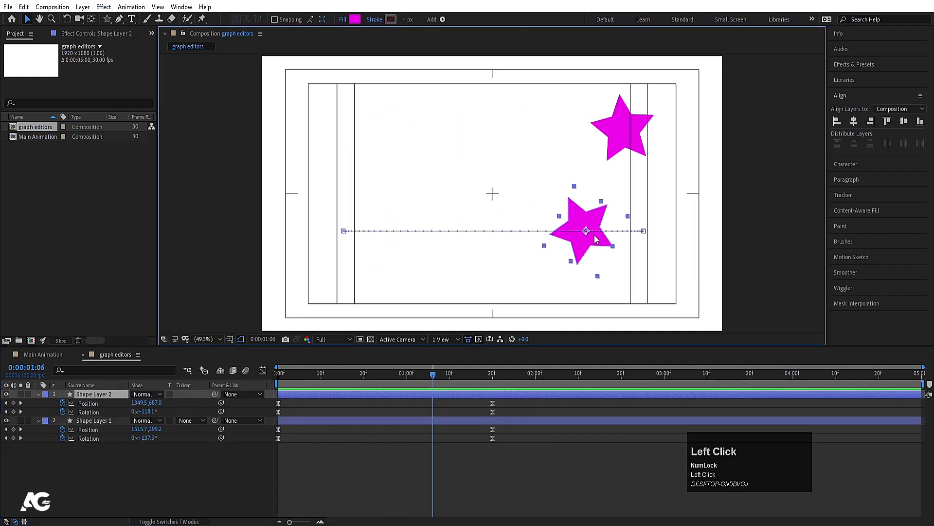
key("space")
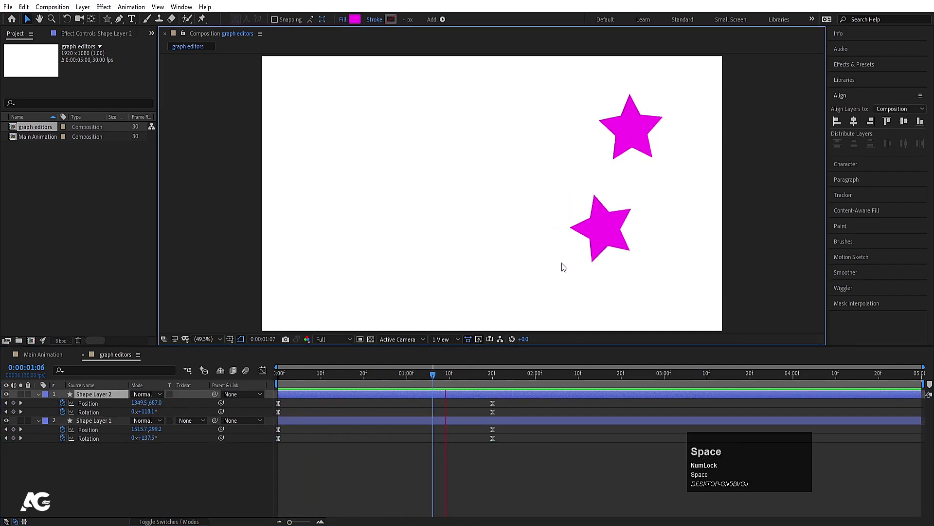
key("space")
left_click(640, 147)
left_click_drag(389, 372, 261, 375)
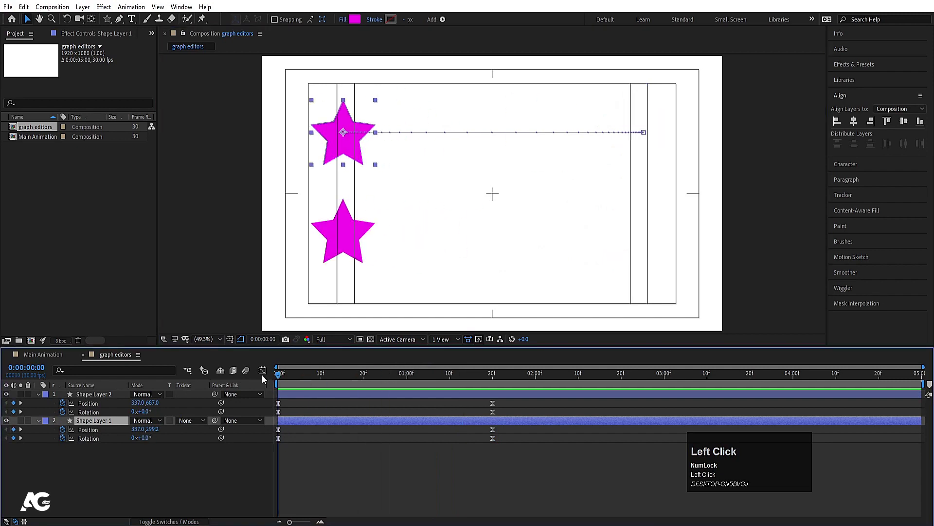
key("space")
key("space")
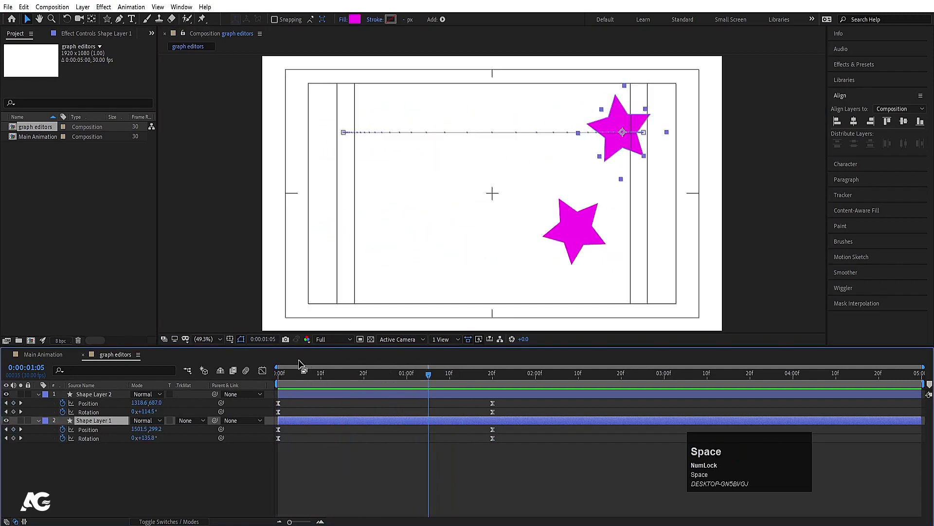
Step: Check Shape Layer 1's speed graph, replay the animation, then open the Main Animation composition
left_click_drag(508, 431, 274, 465)
left_click(262, 371)
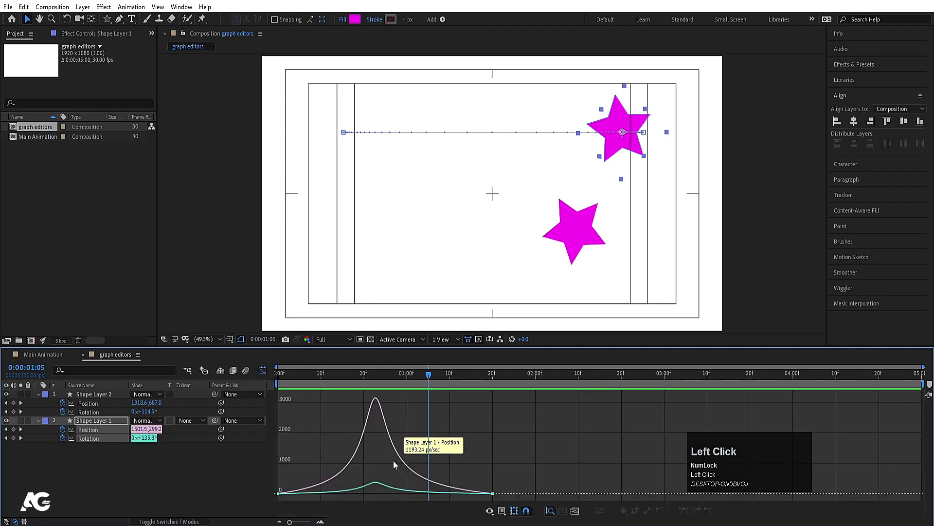
left_click(263, 371)
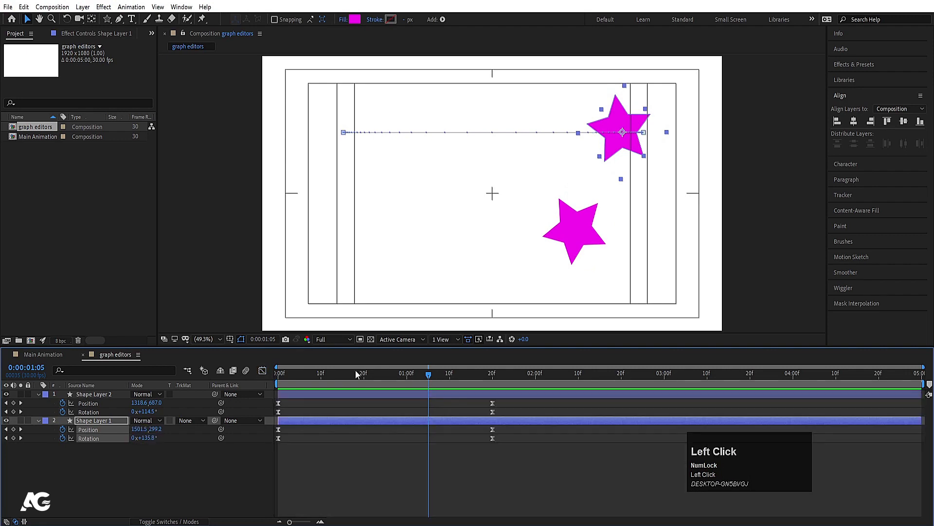
left_click_drag(355, 372, 244, 378)
key("space")
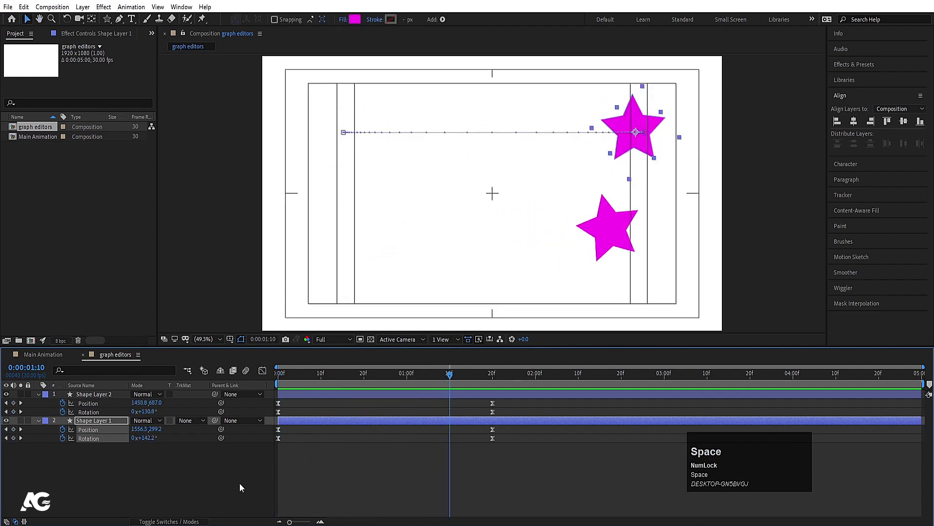
left_click(288, 470)
left_click(43, 354)
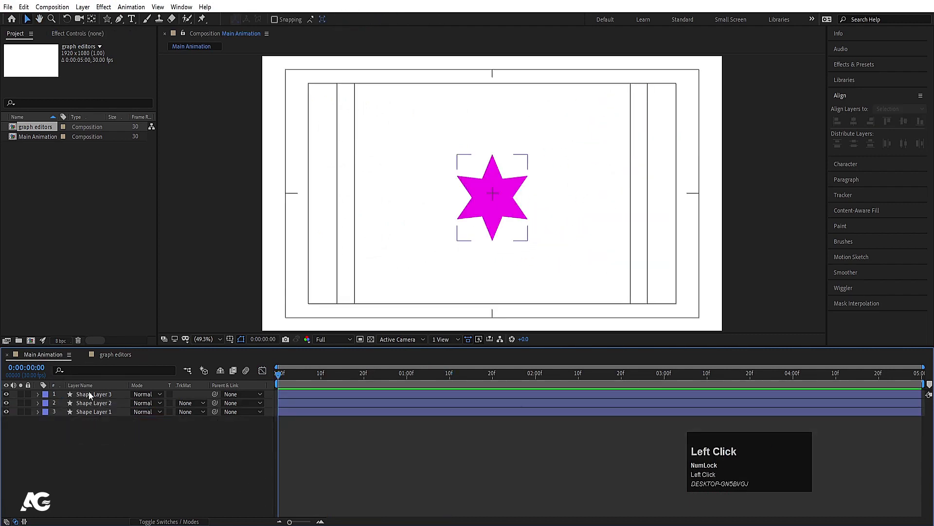
Step: Preview the Main Animation briefly, then return to the graph editors composition
key("space")
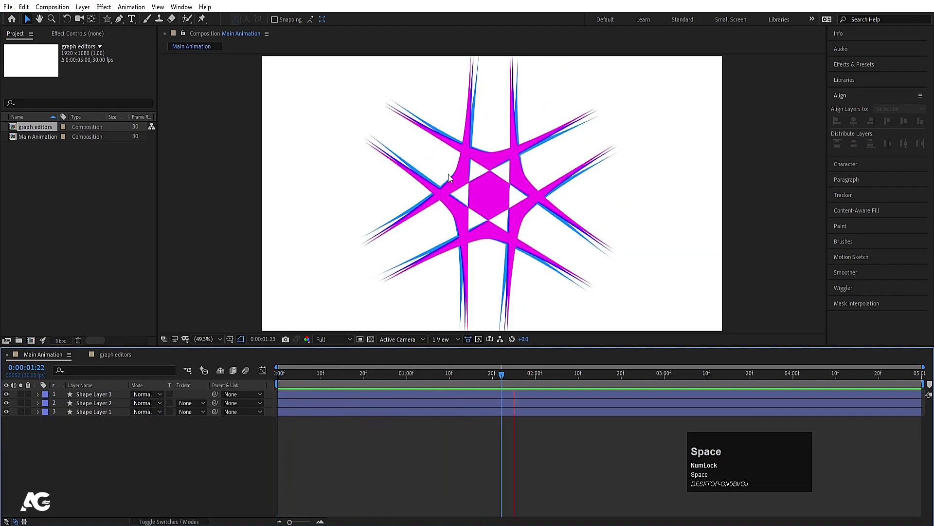
key("space")
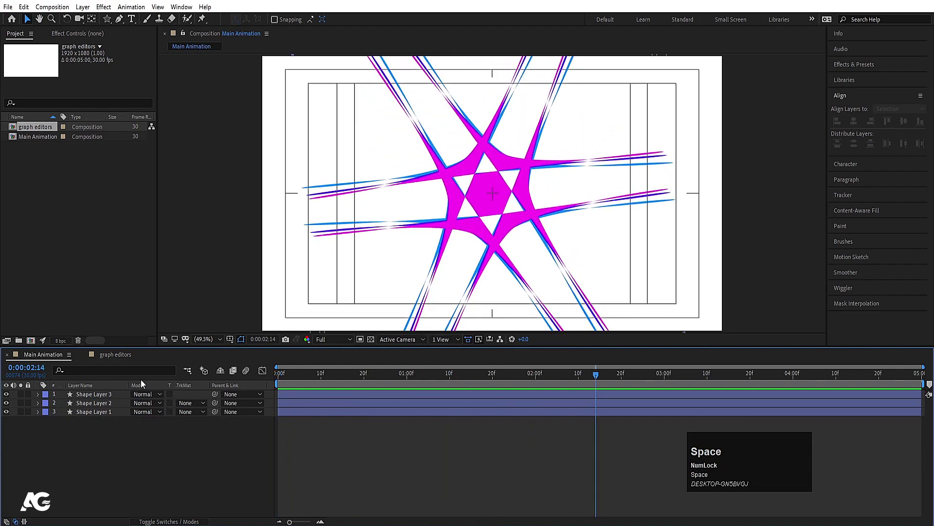
left_click(117, 354)
Step: Select both stars' keyframes, view their speed curves, and preview the animation from the start
left_click_drag(519, 456, 256, 390)
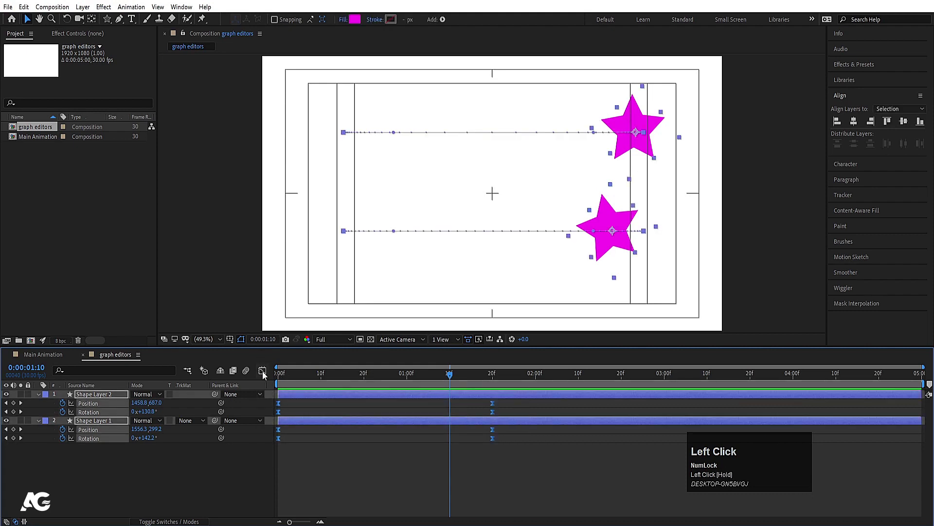
left_click(262, 371)
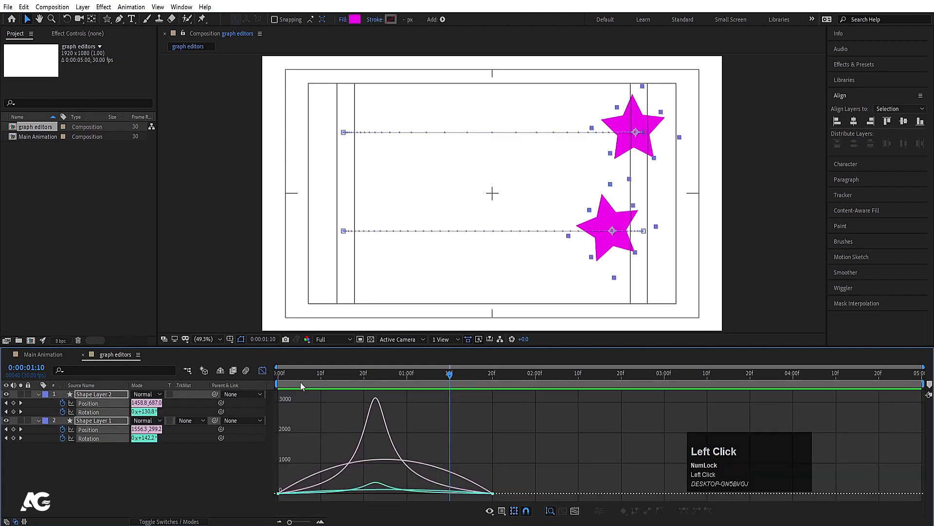
left_click(265, 373)
left_click_drag(302, 373, 279, 393)
key("space")
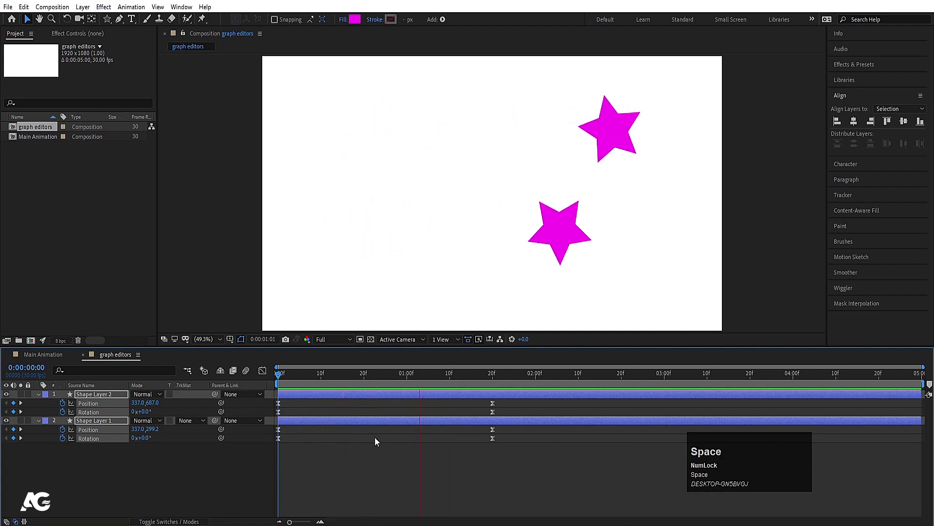
key("space")
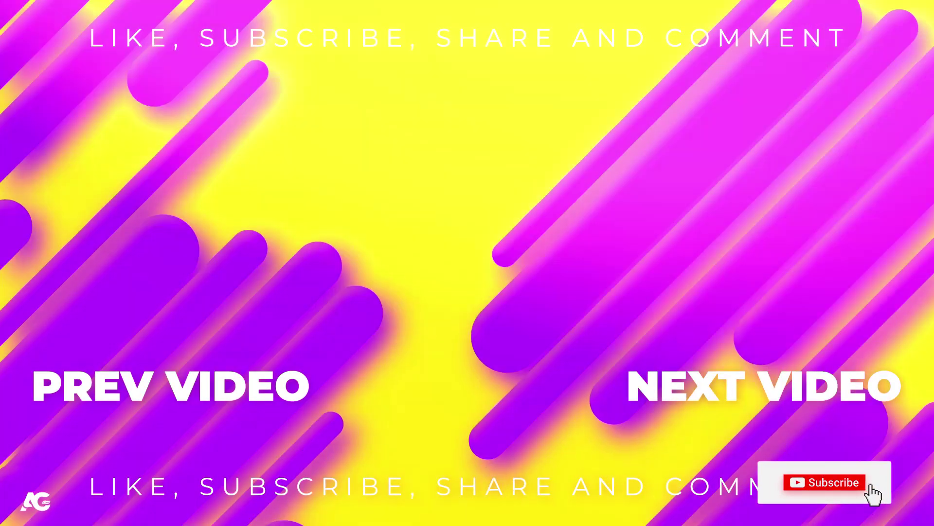